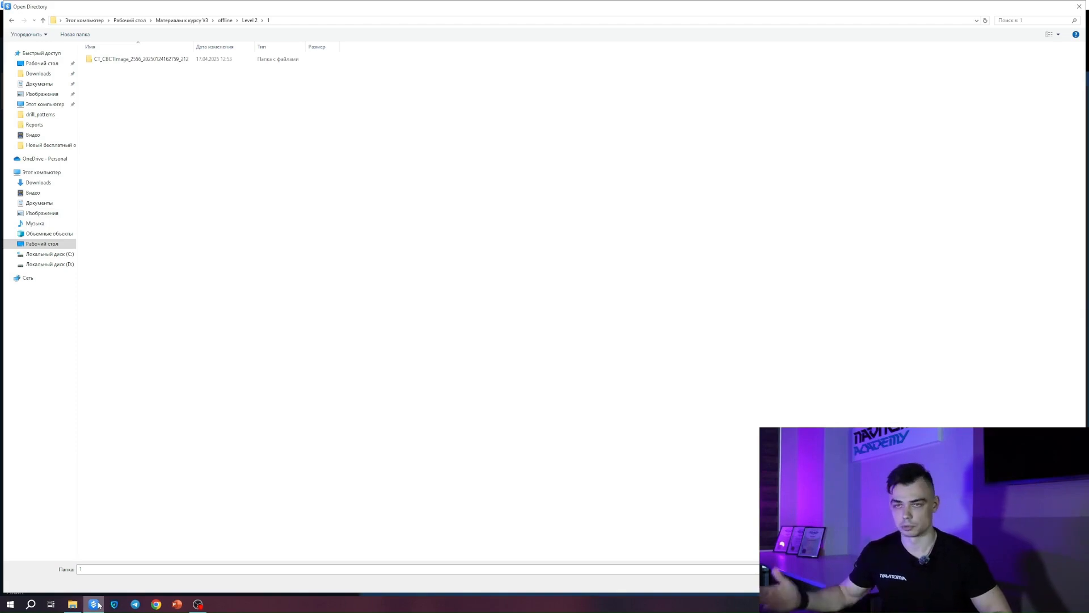
# Import the CT_CBCT image folder as a 3D exam for the Urok_bezzub case and open its DICOM image.
pyautogui.click(122, 60)
pyautogui.click(998, 581)
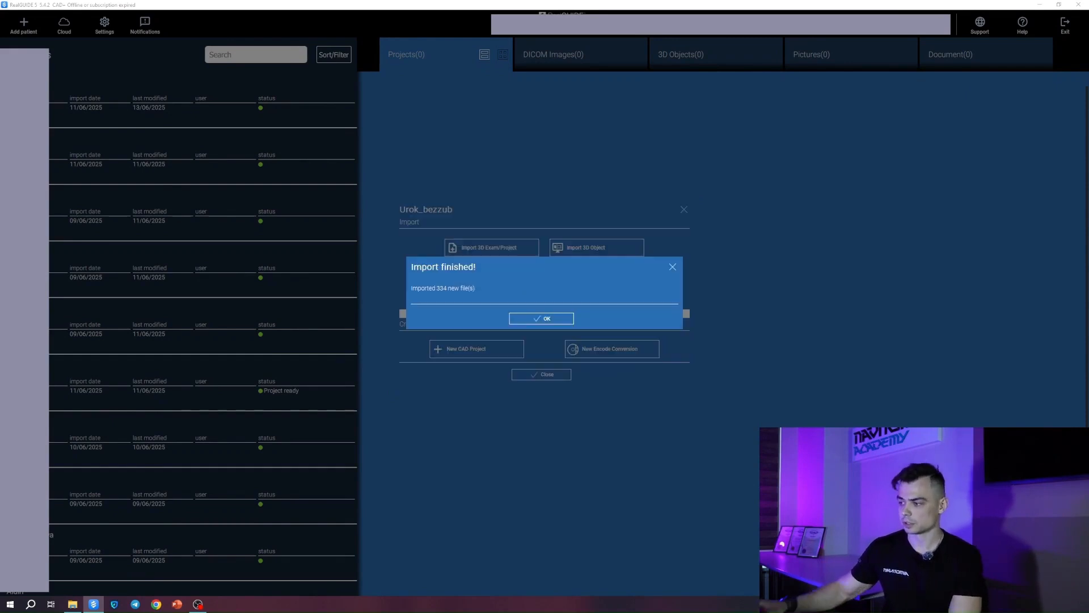
pyautogui.click(540, 319)
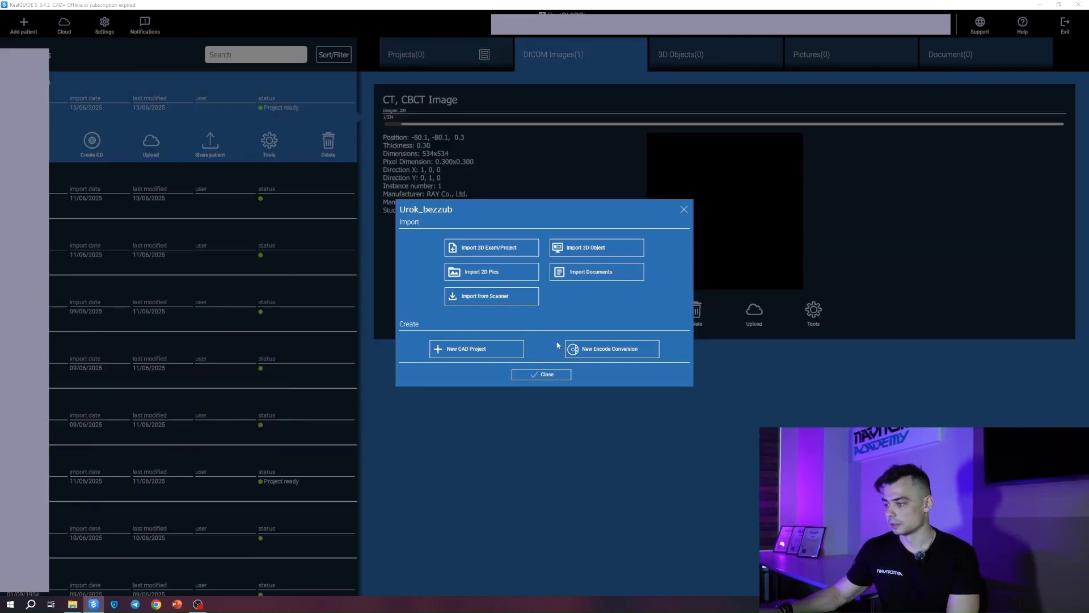
pyautogui.click(546, 375)
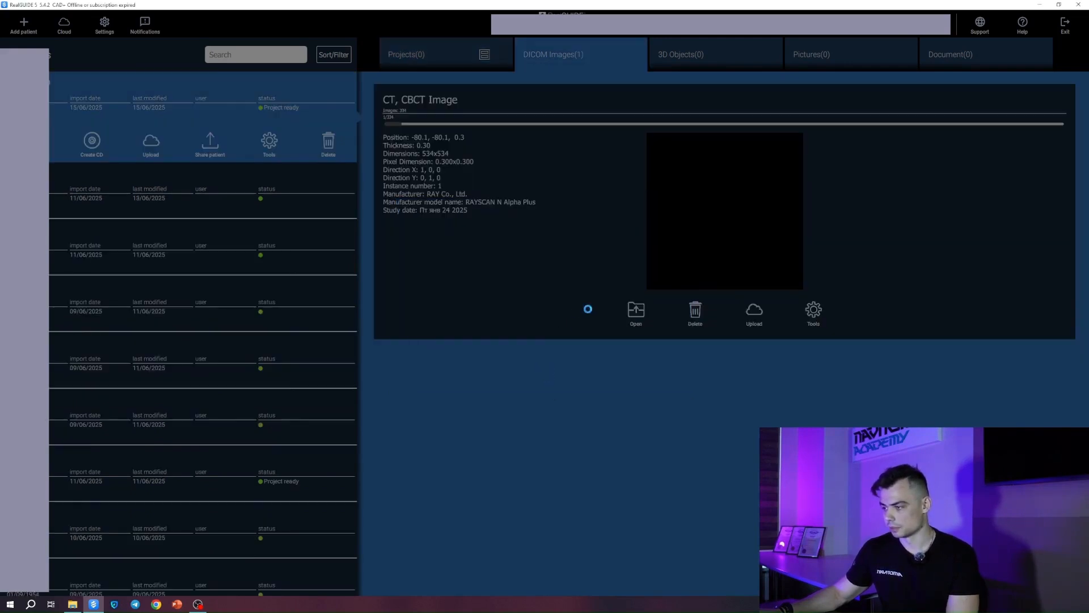
pyautogui.click(636, 315)
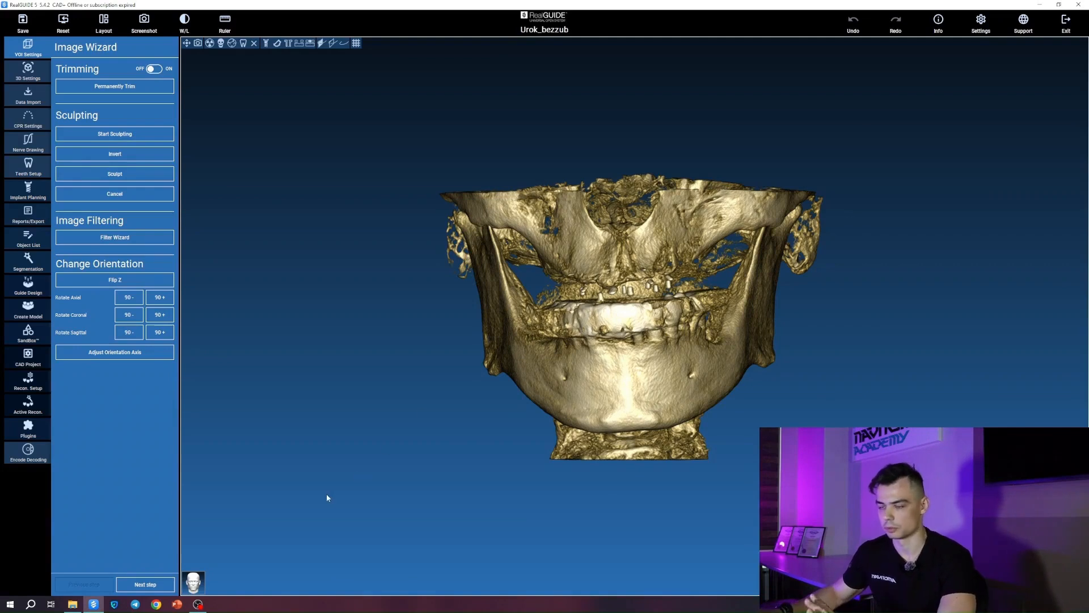
# Advance through the volume and 3D settings with their defaults to the 3D object import stage.
pyautogui.click(171, 583)
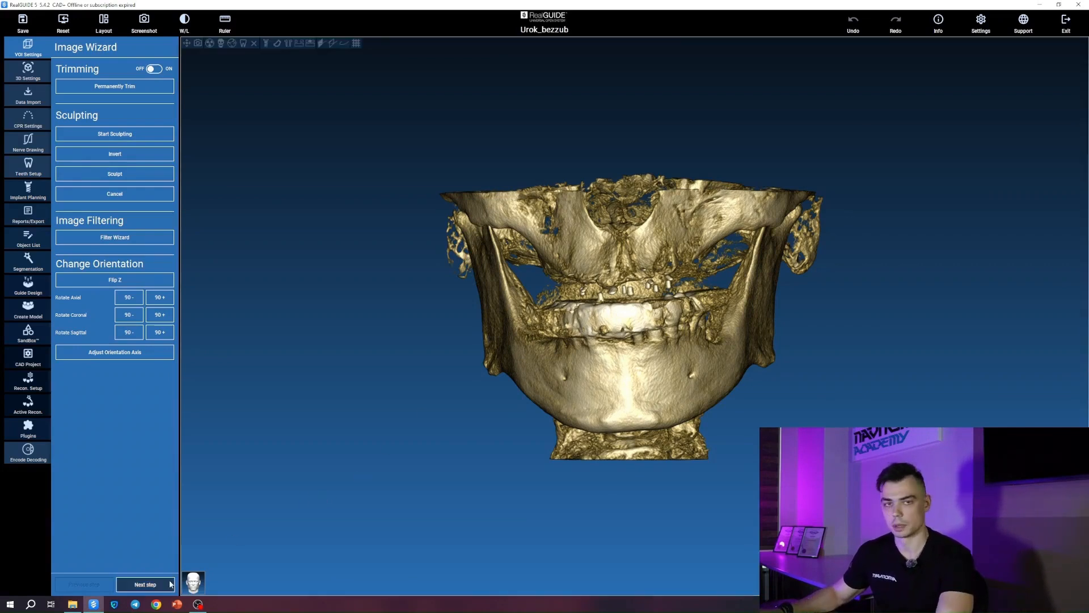
pyautogui.moveTo(341, 457); pyautogui.dragTo(289, 460)
pyautogui.click(163, 584)
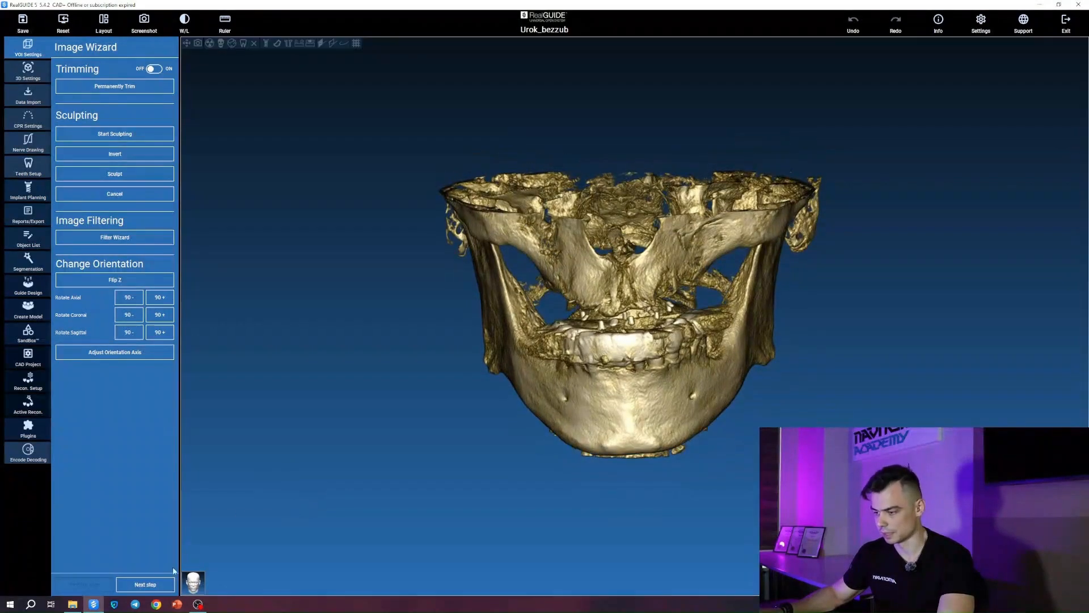
pyautogui.click(163, 585)
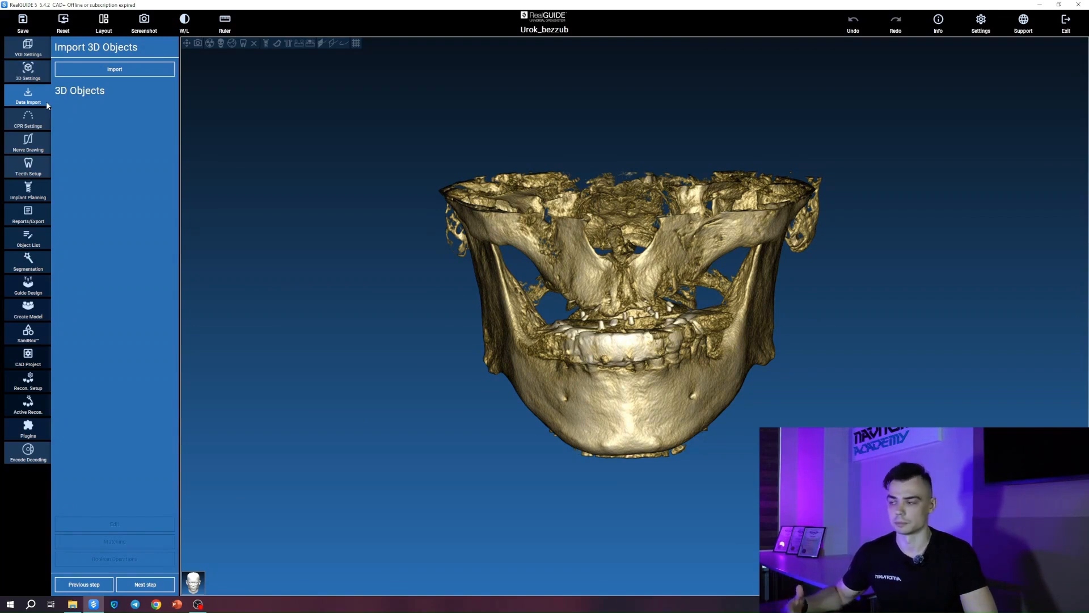
# Import the 1_Anatomy STL file as an Anatomy object using the Matching position option.
pyautogui.click(94, 68)
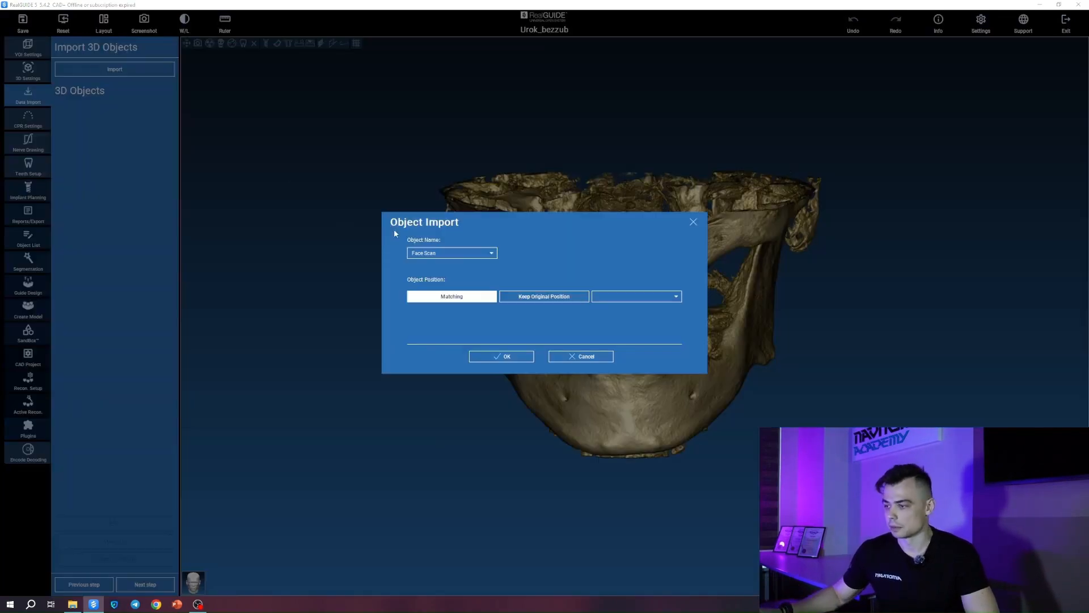
pyautogui.click(452, 254)
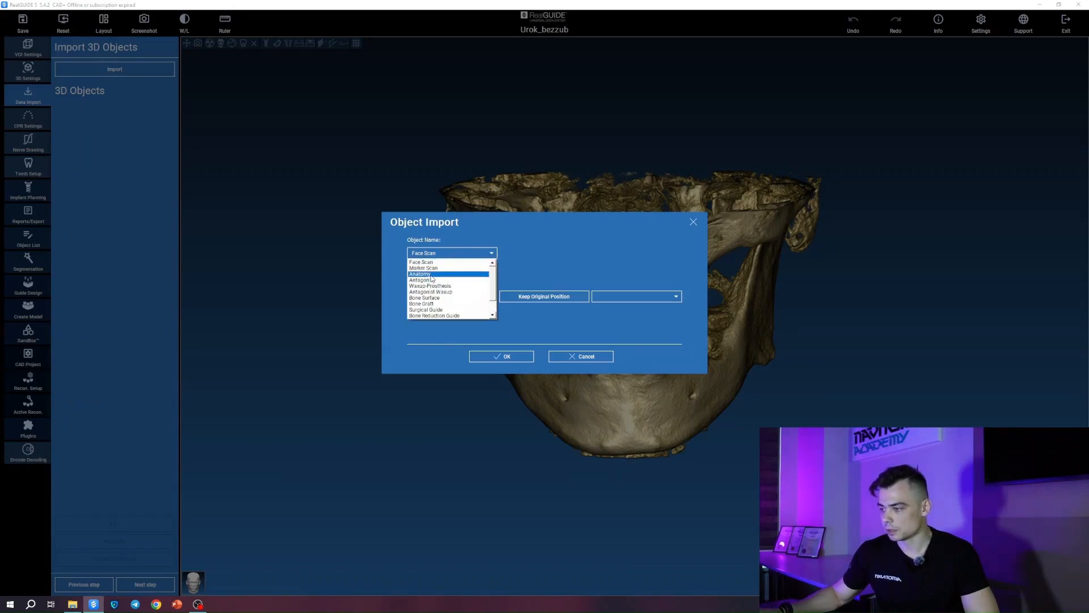
pyautogui.click(432, 274)
pyautogui.click(506, 357)
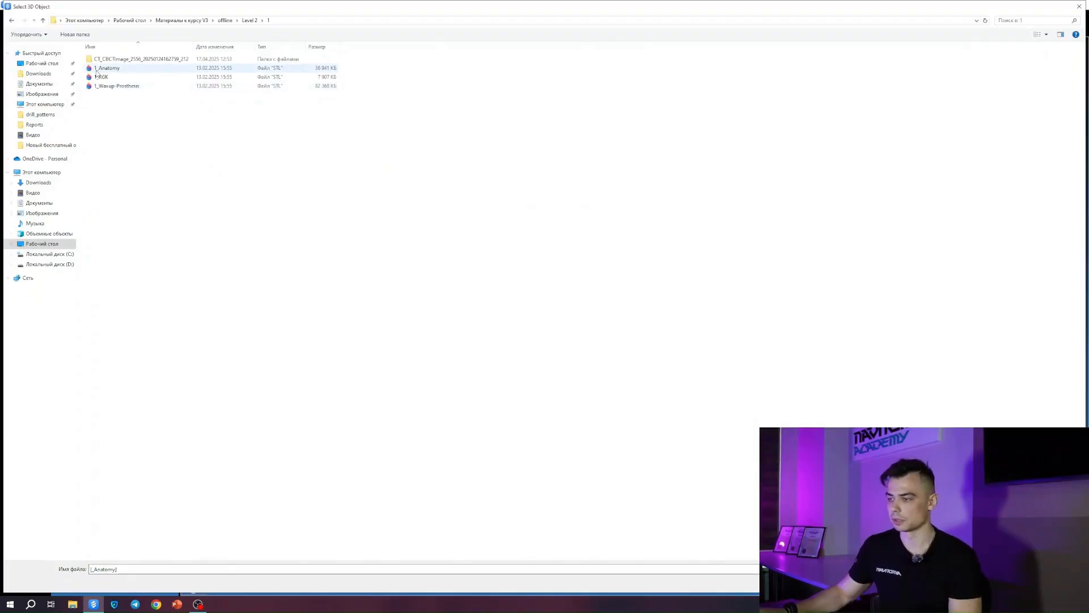
pyautogui.click(102, 69)
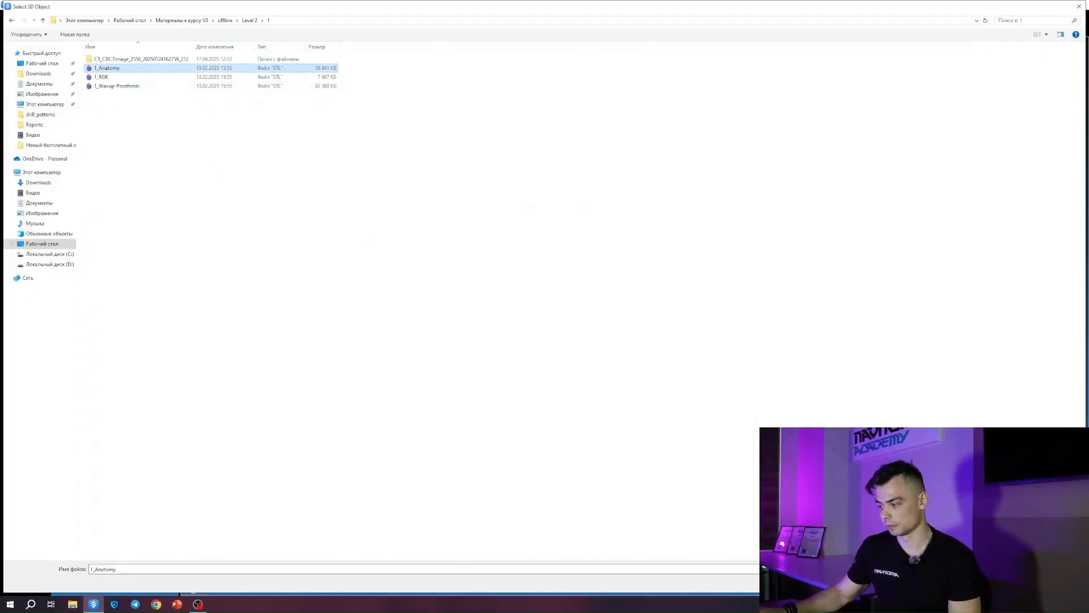
pyautogui.press('Return')
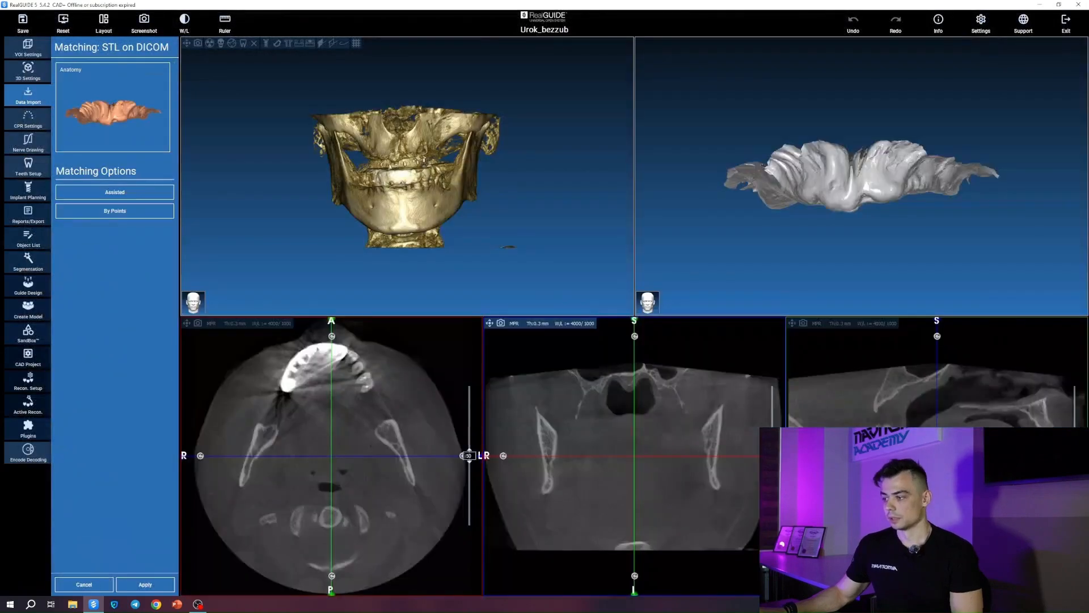
# Inspect the palatal side of the imported Anatomy scan and apply its placement without aligning it to the DICOM.
pyautogui.moveTo(893, 215); pyautogui.dragTo(893, 150)
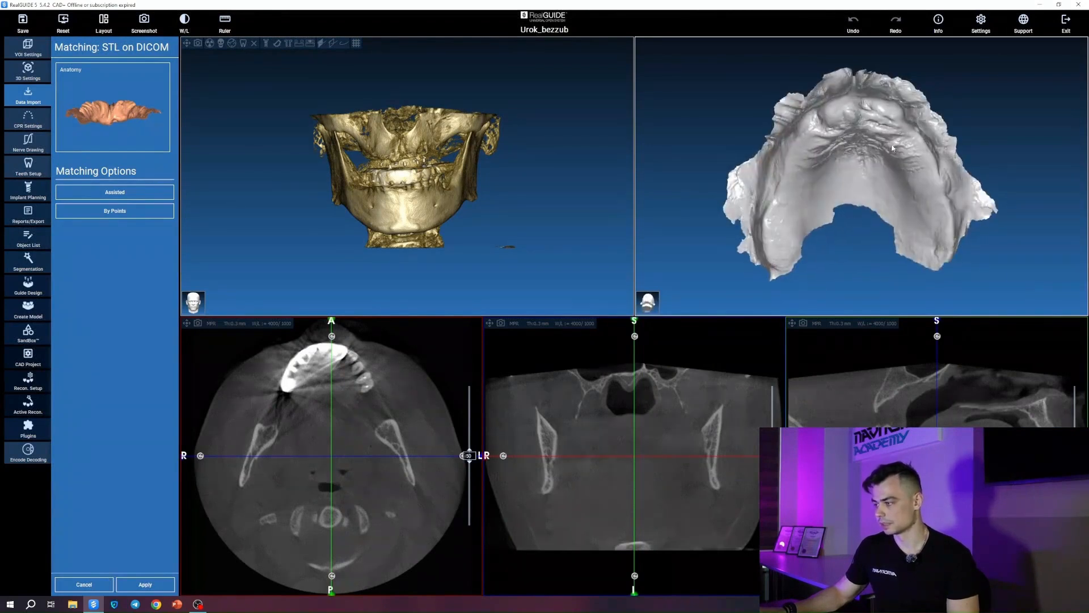
pyautogui.moveTo(866, 194); pyautogui.dragTo(888, 236)
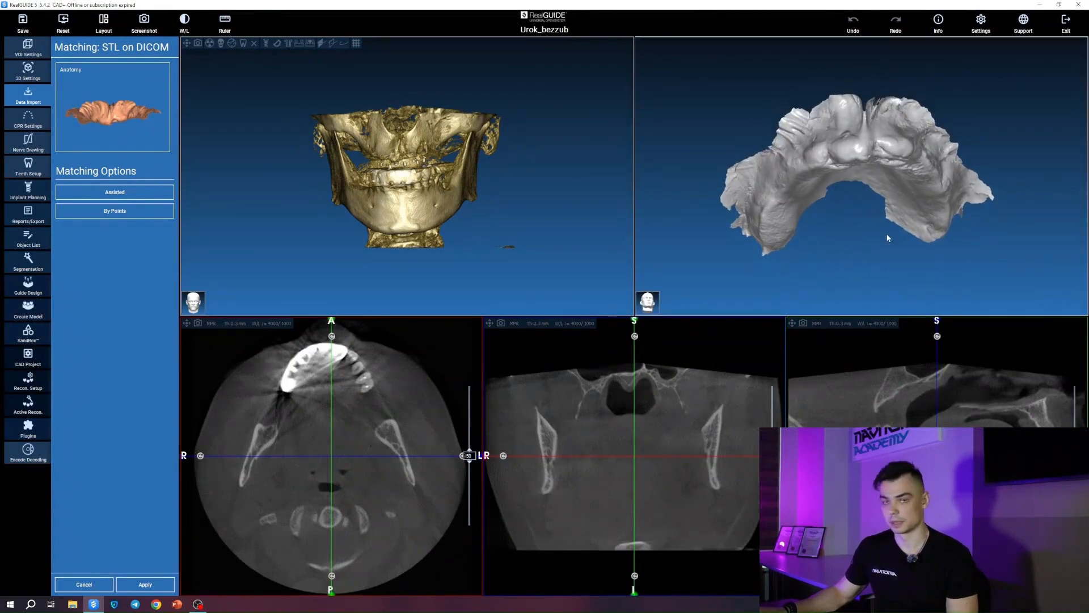
pyautogui.click(162, 589)
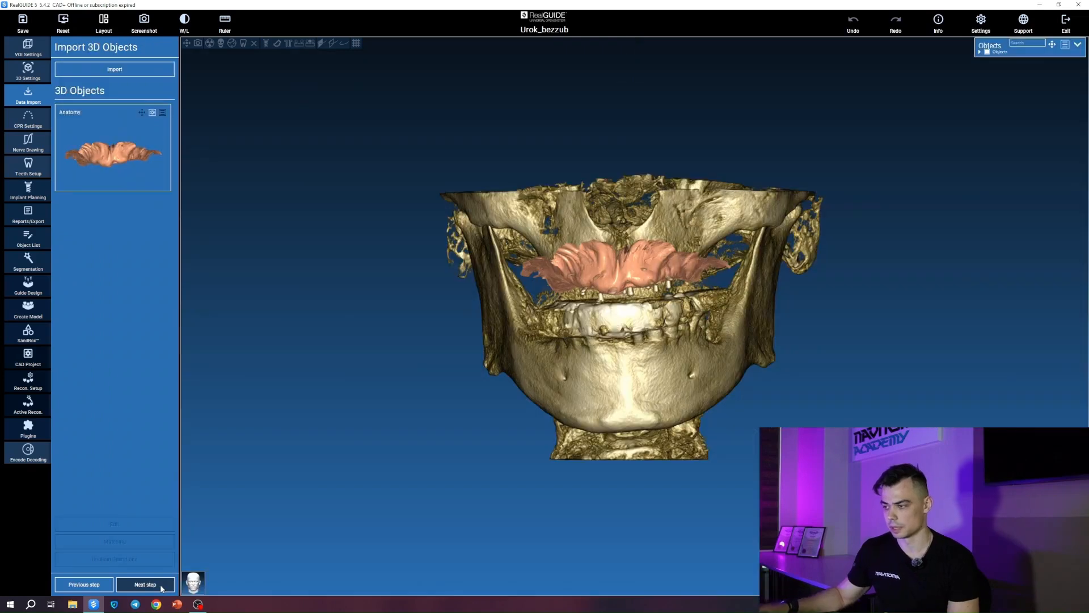
# Enable the Anatomy object's movement handles and move it out of the skull into the empty space beside it.
pyautogui.click(979, 51)
pyautogui.moveTo(1027, 68); pyautogui.dragTo(1035, 99)
pyautogui.click(1073, 67)
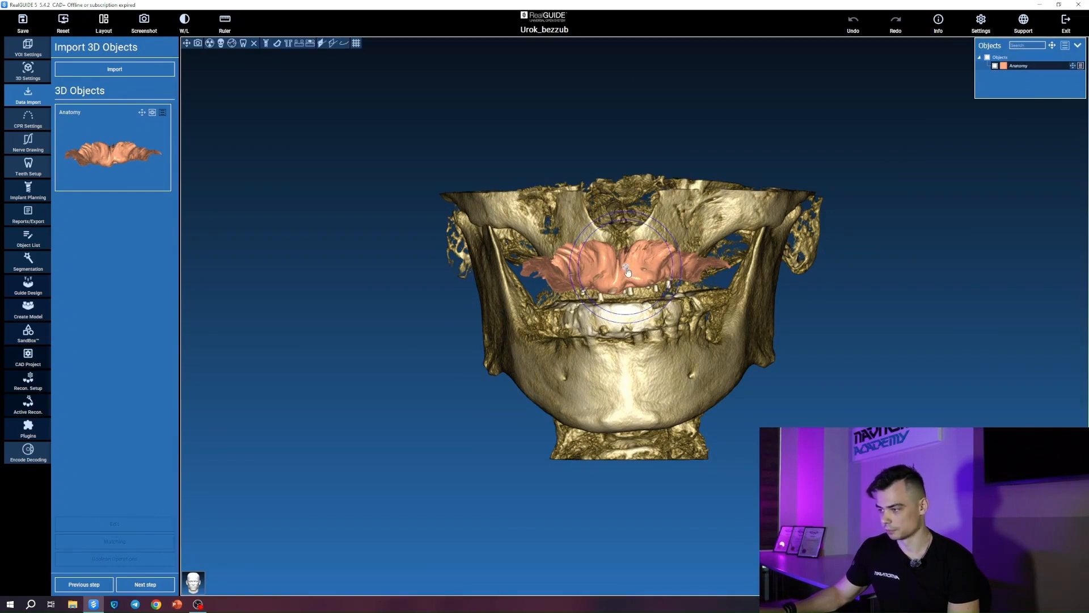
pyautogui.moveTo(628, 272); pyautogui.dragTo(365, 314)
pyautogui.moveTo(743, 343); pyautogui.dragTo(698, 248)
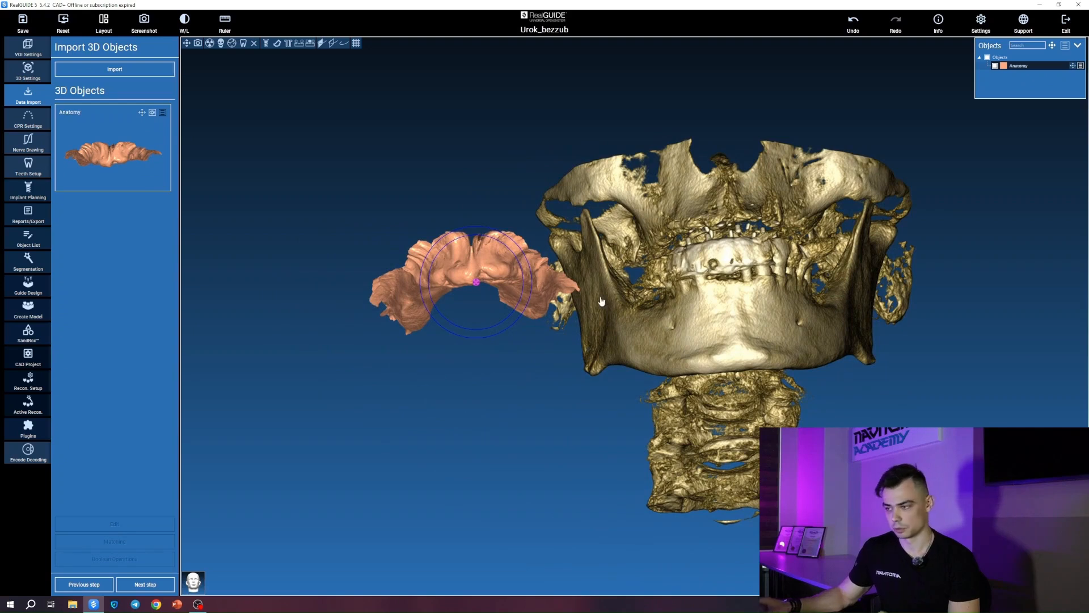
# Hide the skull's volume rendering and turn off the Anatomy object's movement handles.
pyautogui.click(258, 43)
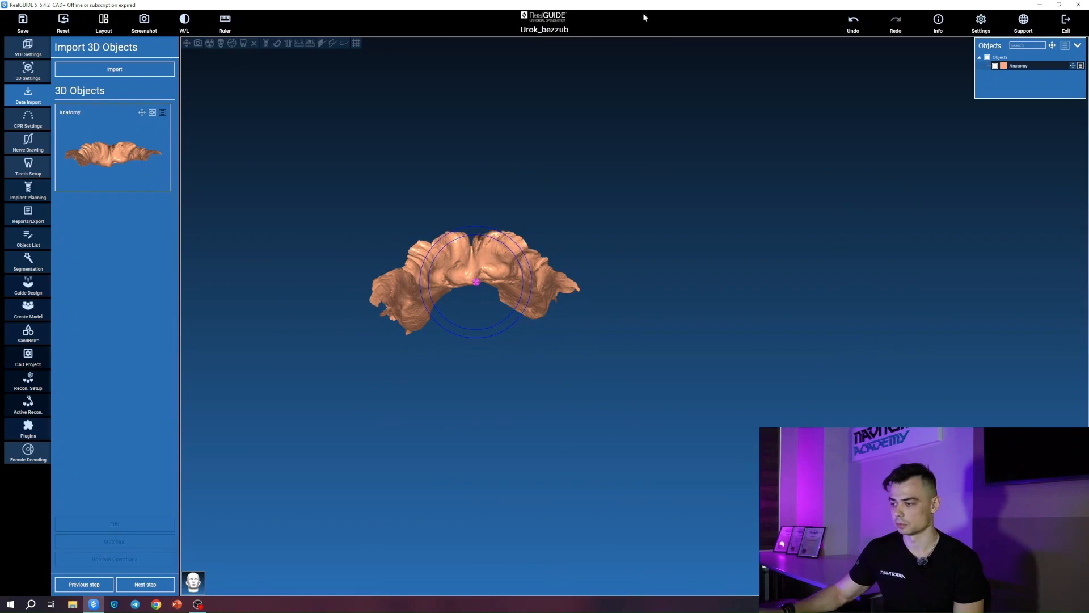
pyautogui.click(1072, 66)
pyautogui.moveTo(472, 245); pyautogui.dragTo(441, 258)
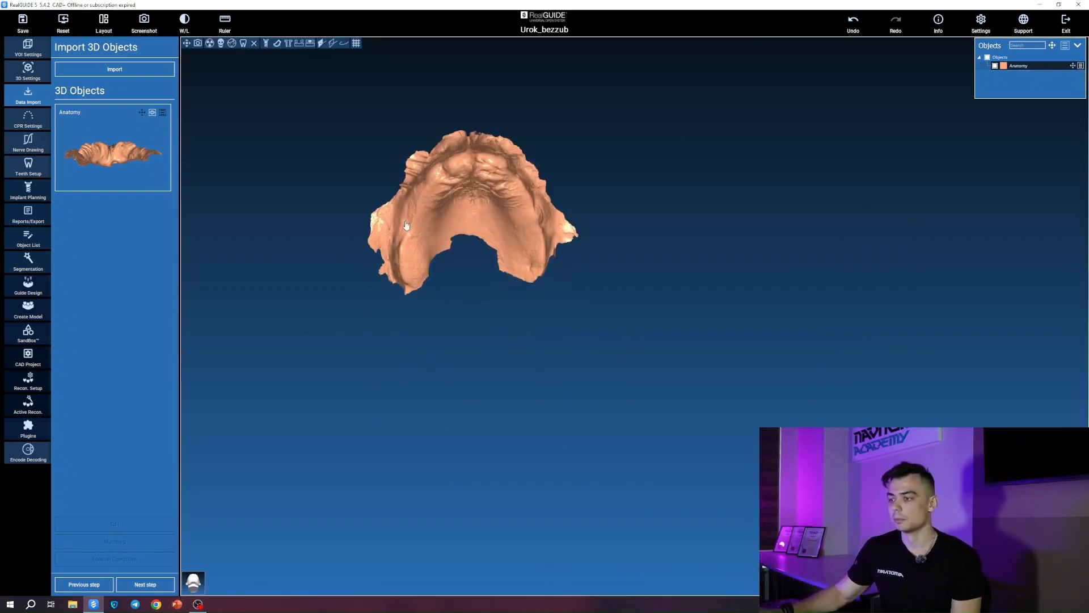
# Select the Maxilla region, draw the panoramic curve by points along the upper arch, and advance to Teeth Setup.
pyautogui.click(161, 583)
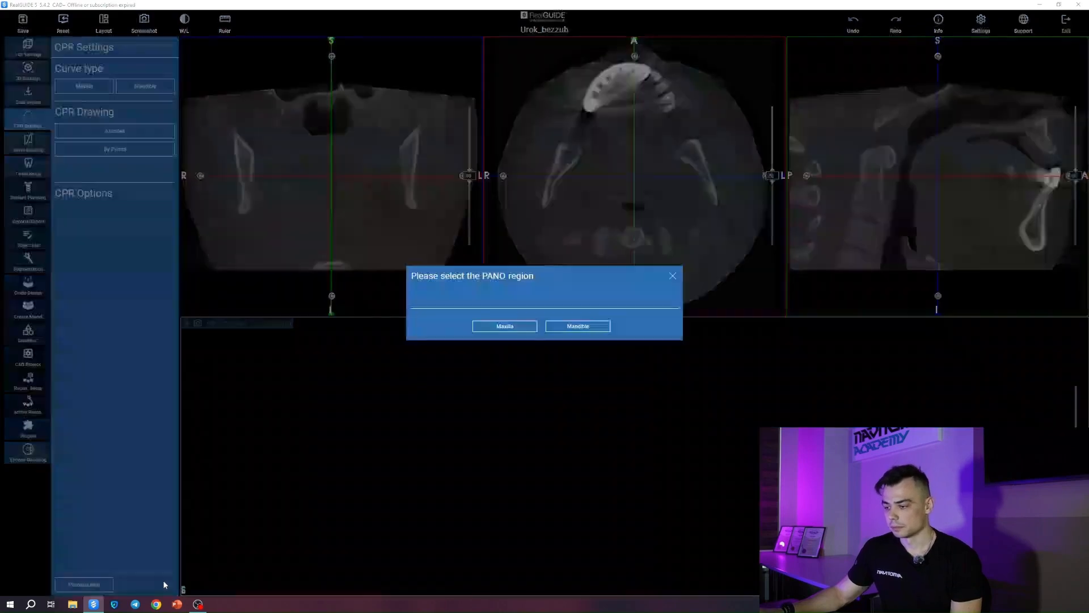
pyautogui.click(506, 328)
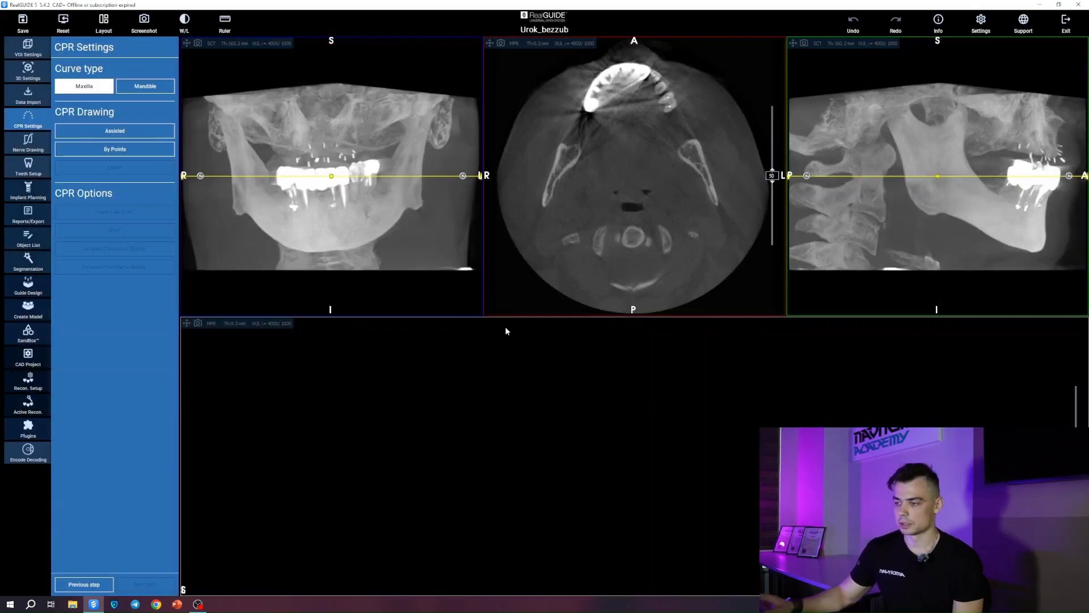
pyautogui.click(142, 137)
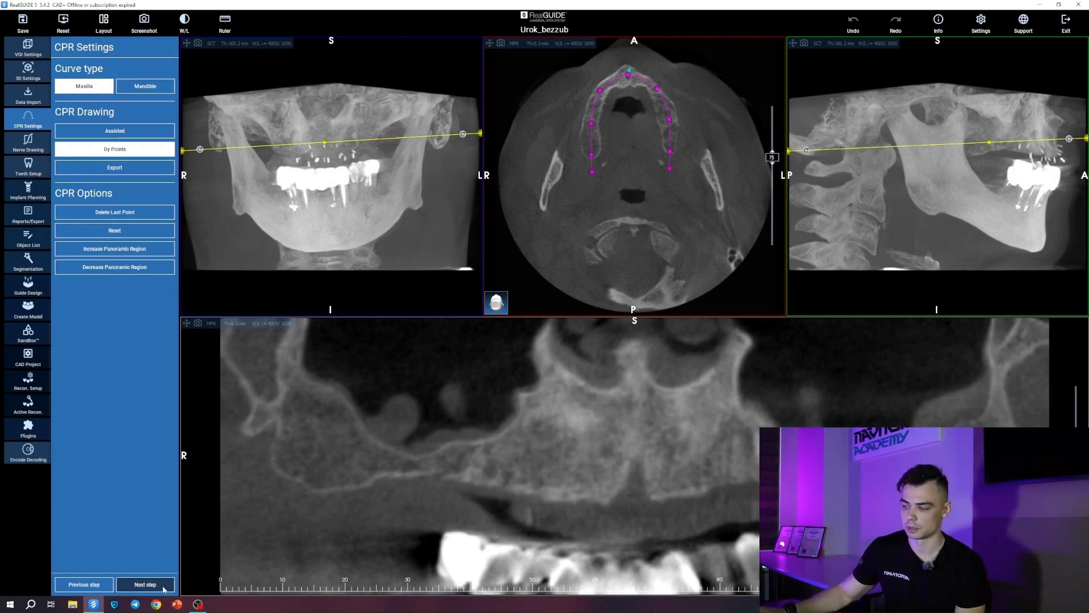
pyautogui.click(163, 589)
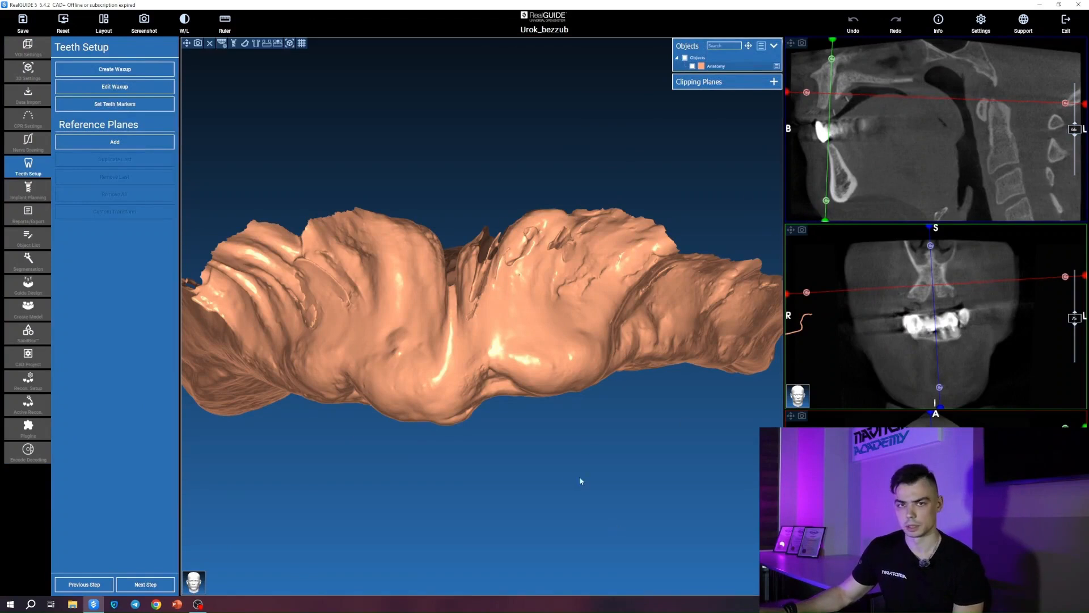
# Pass through Teeth Setup and Implant Planning without adding anything and open Guide Design for the Anatomy scan.
pyautogui.scroll(-3, 569, 501)
pyautogui.moveTo(569, 501); pyautogui.dragTo(365, 394)
pyautogui.scroll(-2, 555, 480)
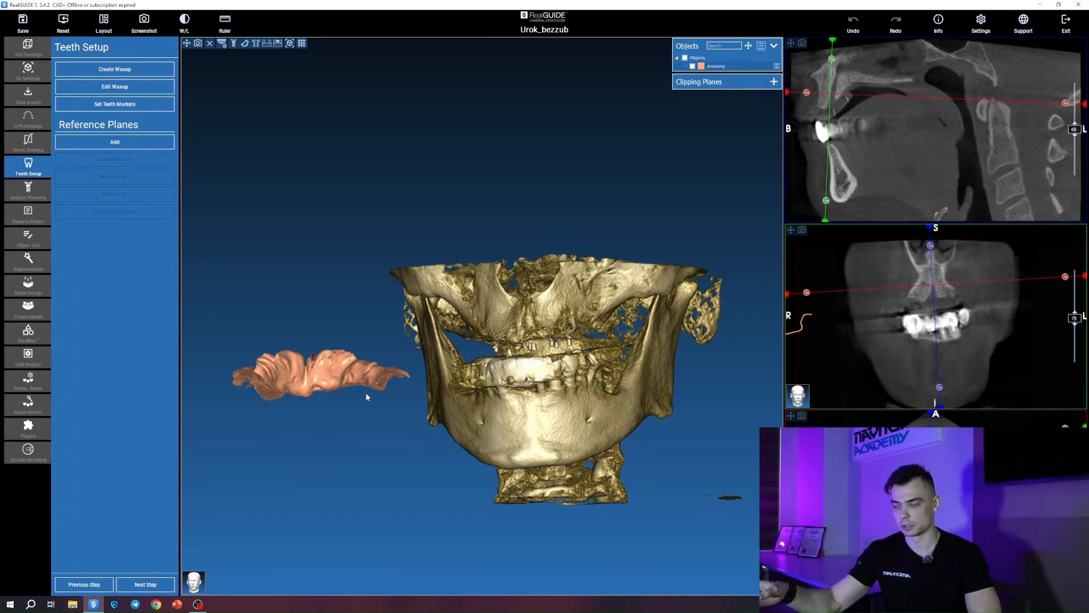
pyautogui.moveTo(366, 396); pyautogui.dragTo(345, 336)
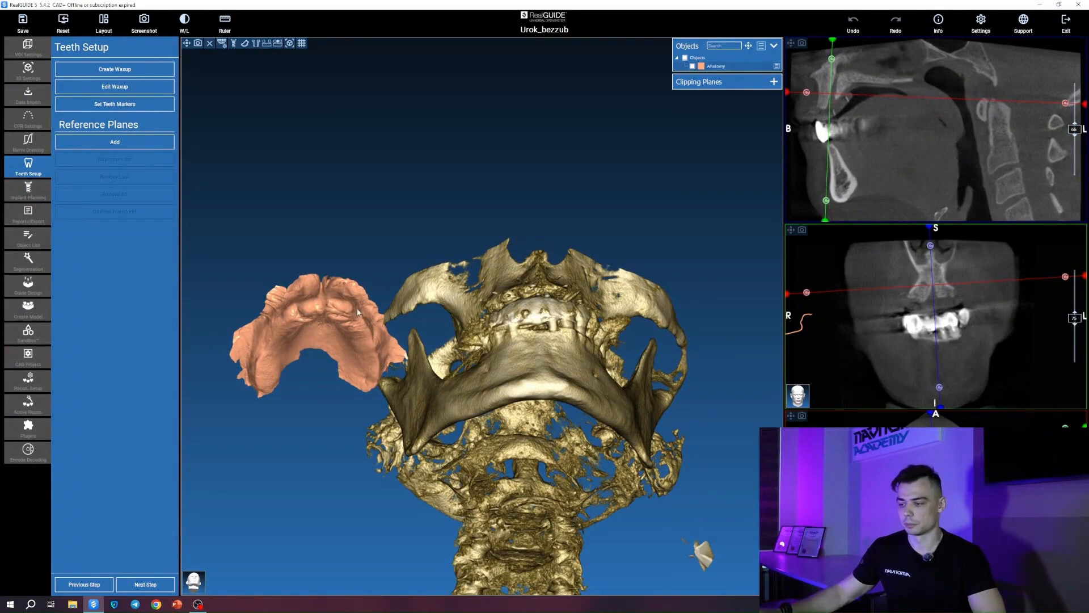
pyautogui.click(133, 579)
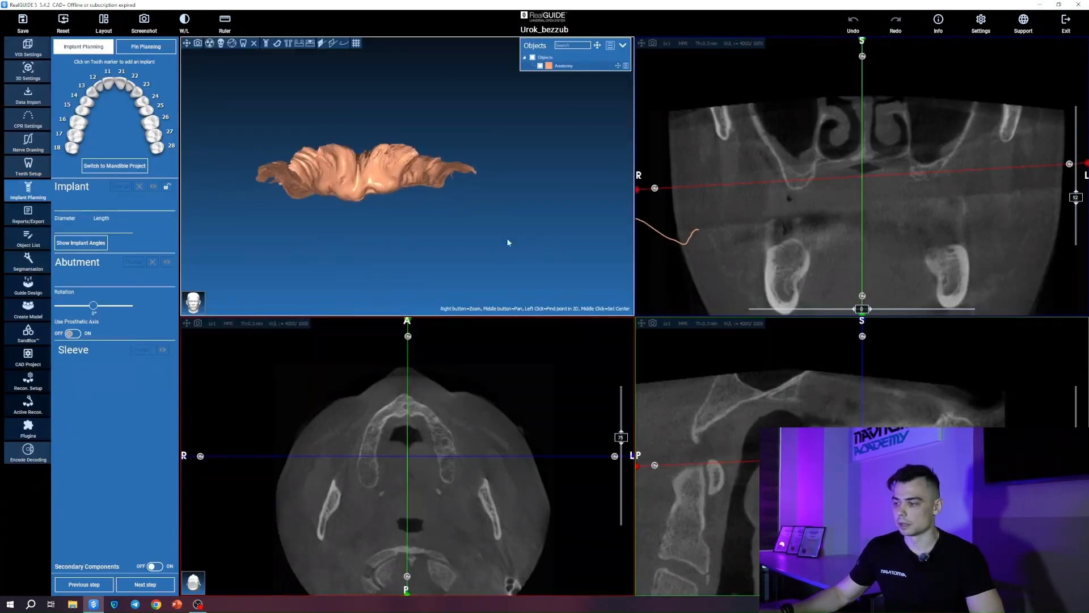
pyautogui.moveTo(508, 242); pyautogui.dragTo(495, 271)
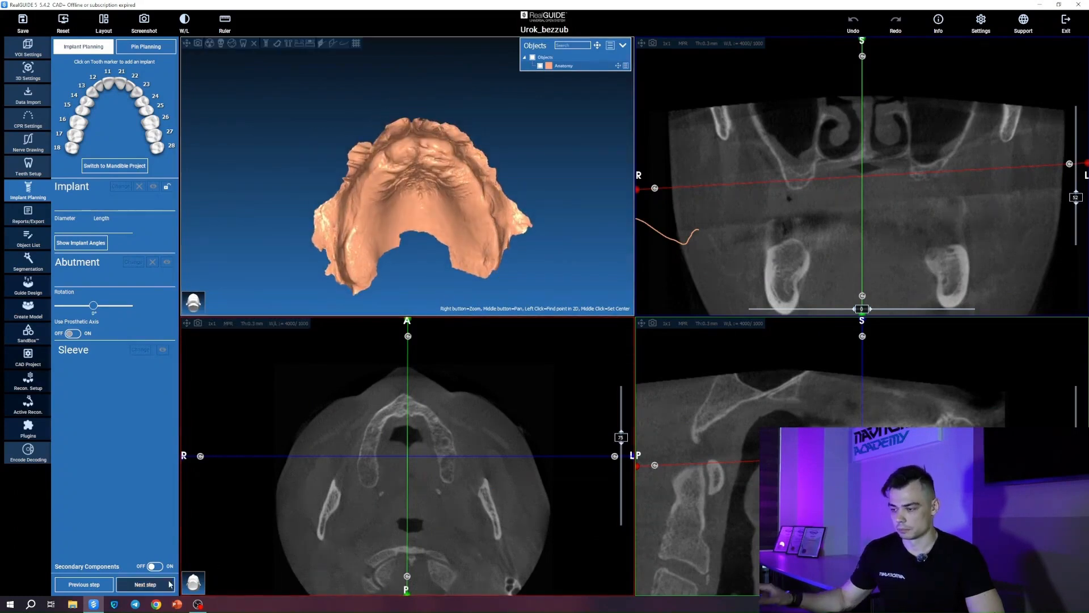
pyautogui.click(36, 291)
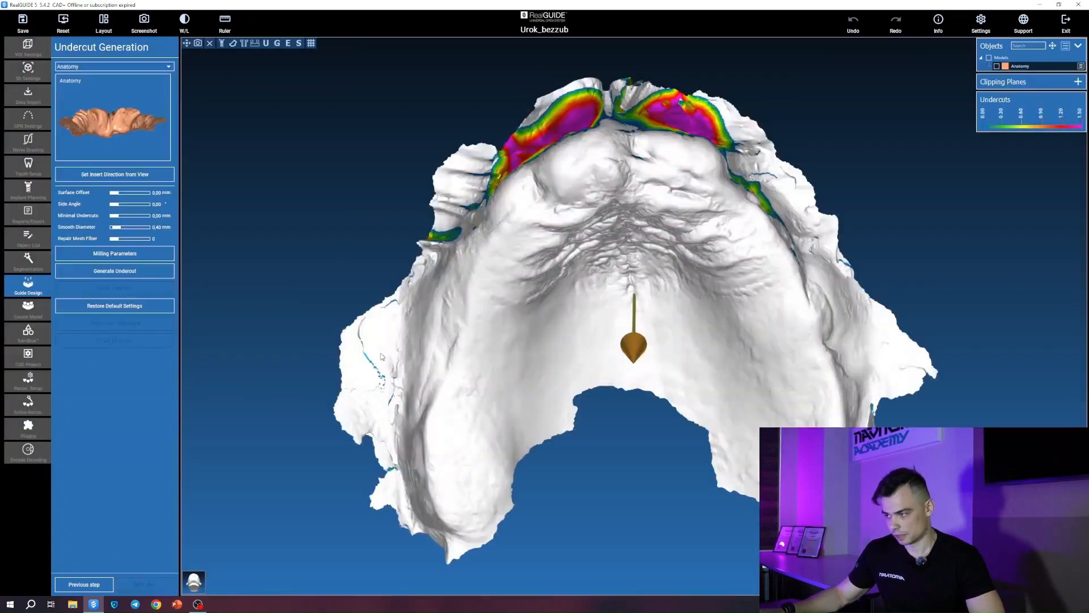
# Tilt the insertion direction arrow to clear the undercuts along the front outer side of the Anatomy ridge.
pyautogui.moveTo(394, 349); pyautogui.dragTo(379, 367)
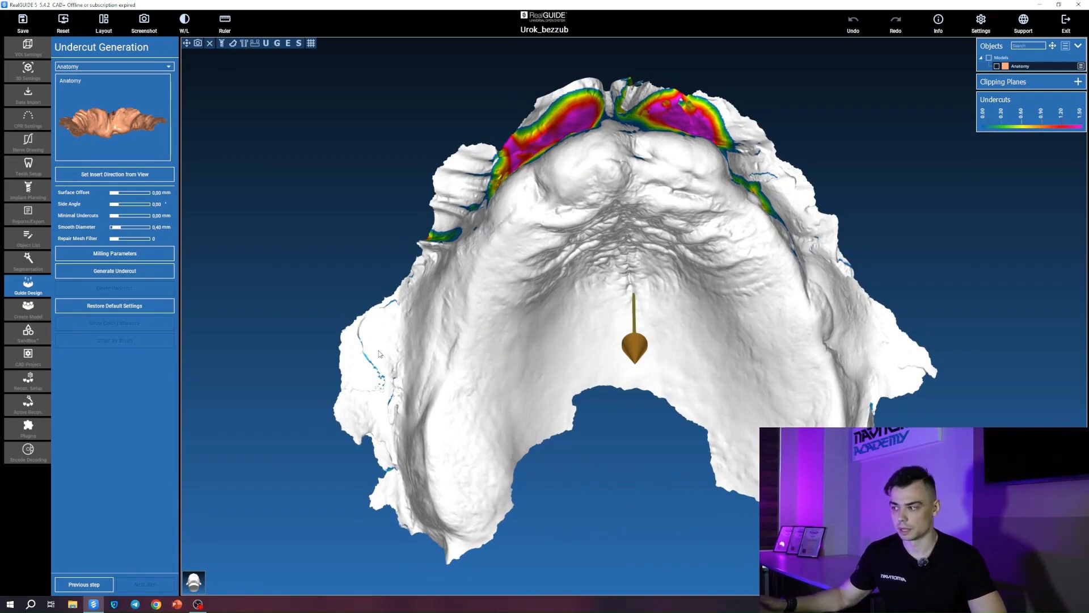
pyautogui.moveTo(637, 345); pyautogui.dragTo(636, 294)
pyautogui.moveTo(652, 378); pyautogui.dragTo(651, 357)
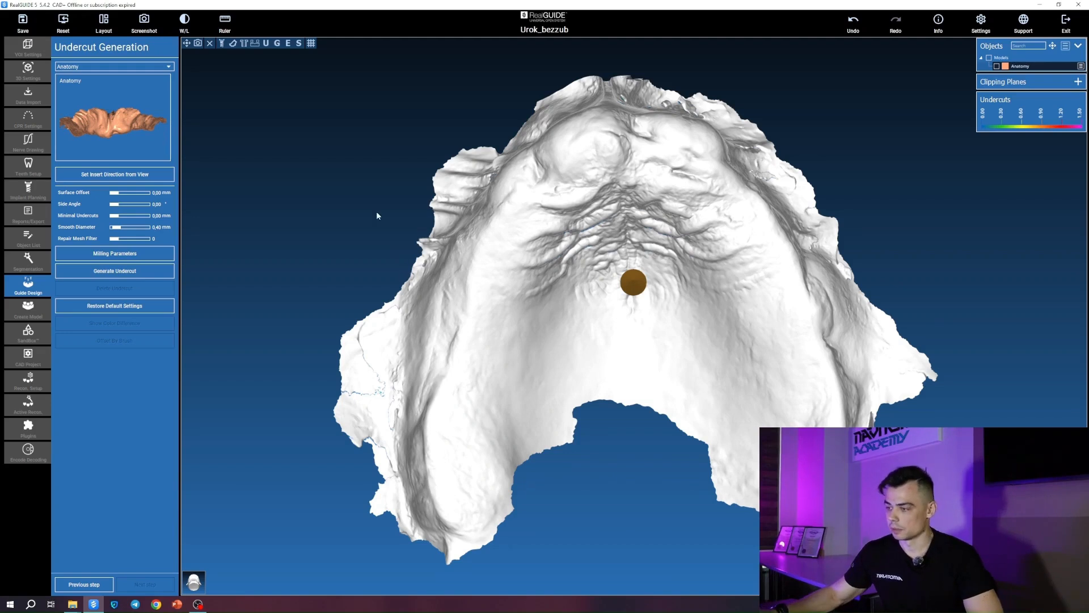
pyautogui.moveTo(376, 216); pyautogui.dragTo(382, 245)
pyautogui.moveTo(695, 306); pyautogui.dragTo(663, 277)
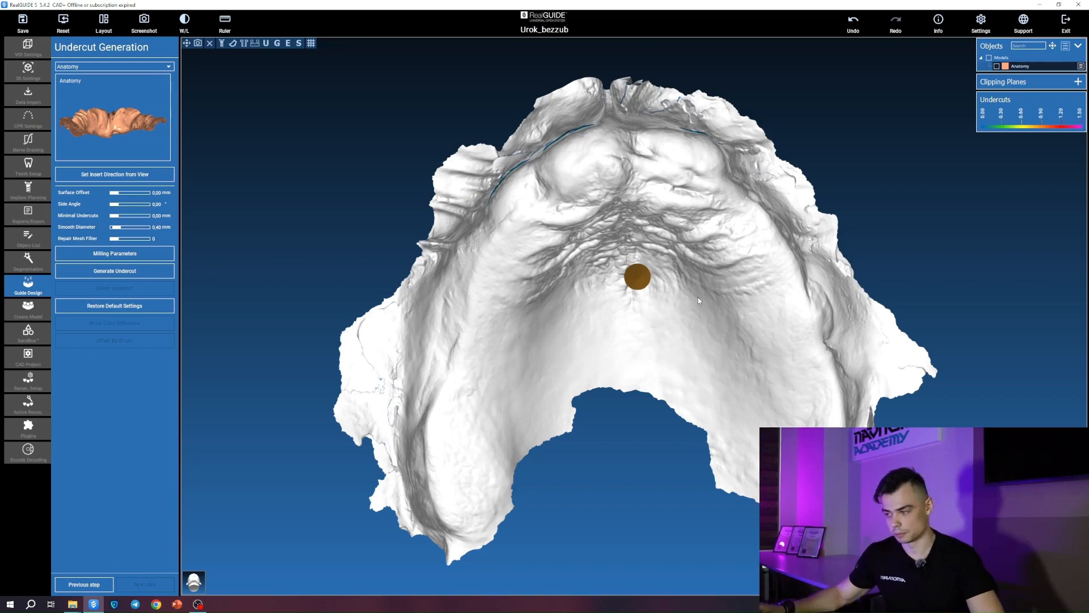
# Fine-tune the insertion direction with the arrow over the palate and check the remaining undercuts from the outer side of the ridge.
pyautogui.moveTo(582, 322); pyautogui.dragTo(561, 331)
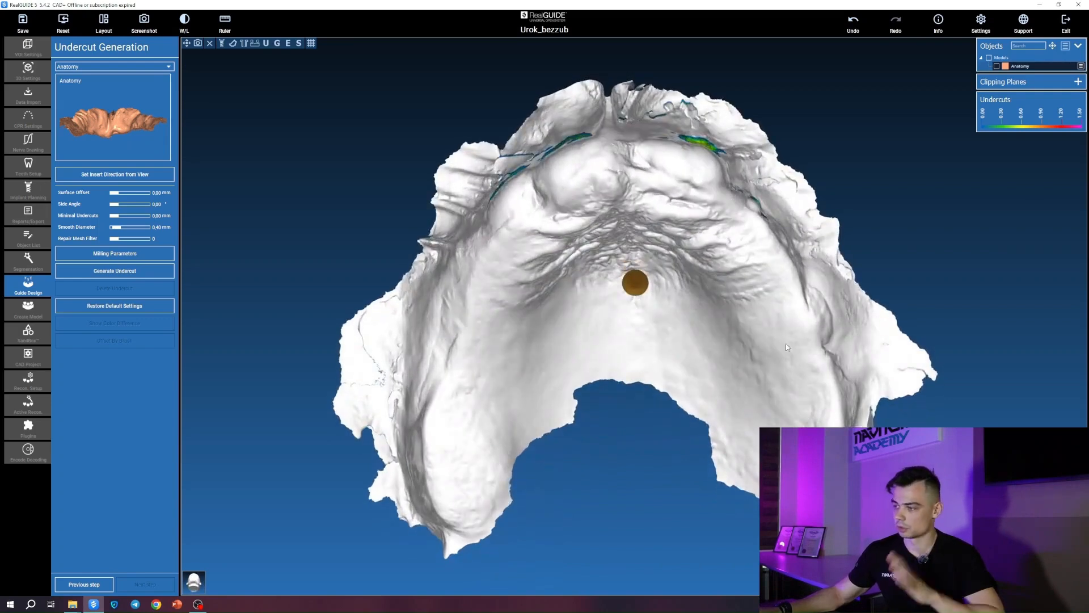
pyautogui.moveTo(785, 342); pyautogui.dragTo(831, 335)
pyautogui.moveTo(635, 292)
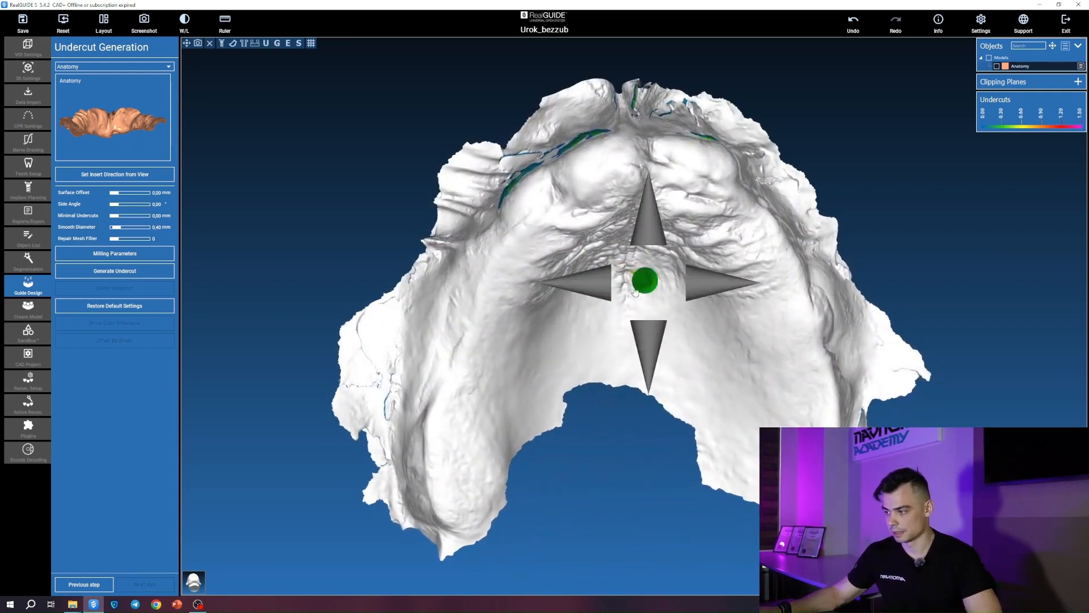
pyautogui.moveTo(635, 291)
pyautogui.mouseDown()
pyautogui.moveTo(632, 253)
pyautogui.moveTo(695, 149)
pyautogui.moveTo(631, 284)
pyautogui.mouseUp()
pyautogui.moveTo(695, 227); pyautogui.dragTo(640, 253)
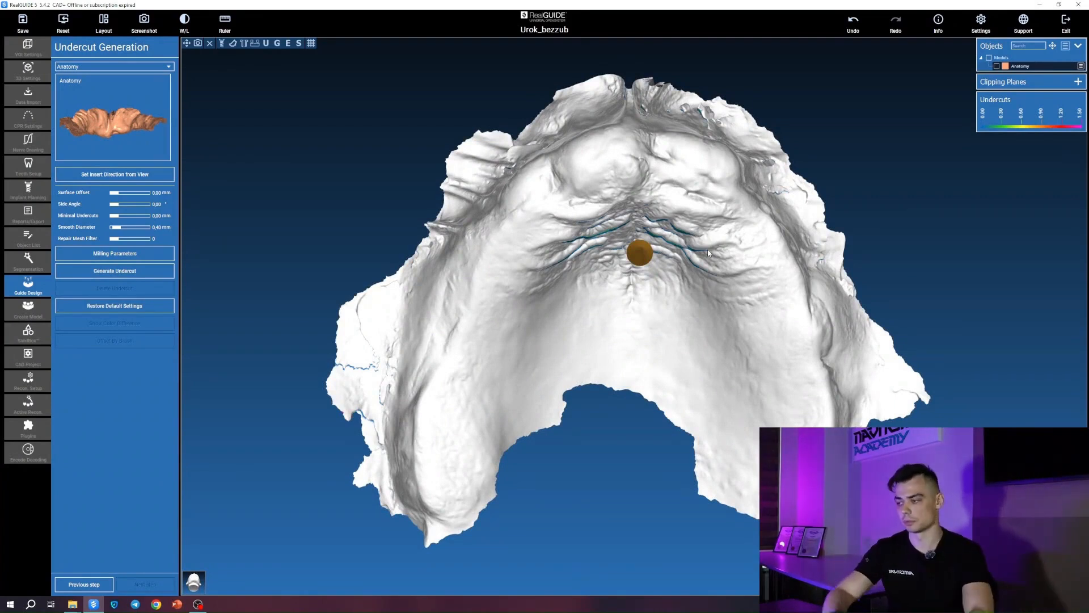
pyautogui.moveTo(706, 249); pyautogui.dragTo(537, 349)
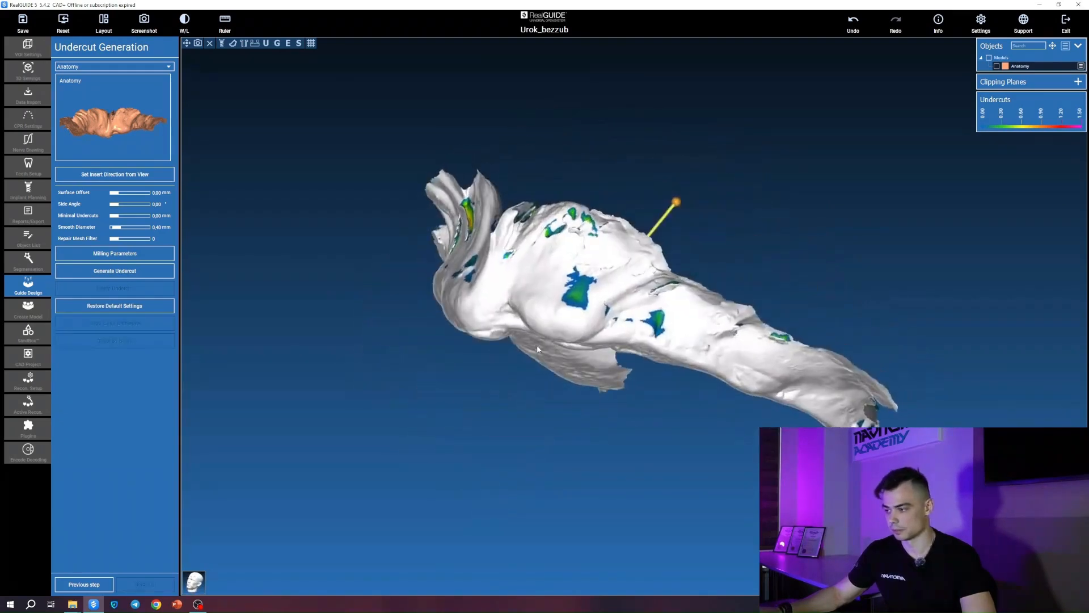
# Examine the remaining undercut areas on the outer side of the Anatomy ridge and across the palatal folds.
pyautogui.scroll(5, 538, 349)
pyautogui.moveTo(523, 217); pyautogui.dragTo(426, 244, button='middle')
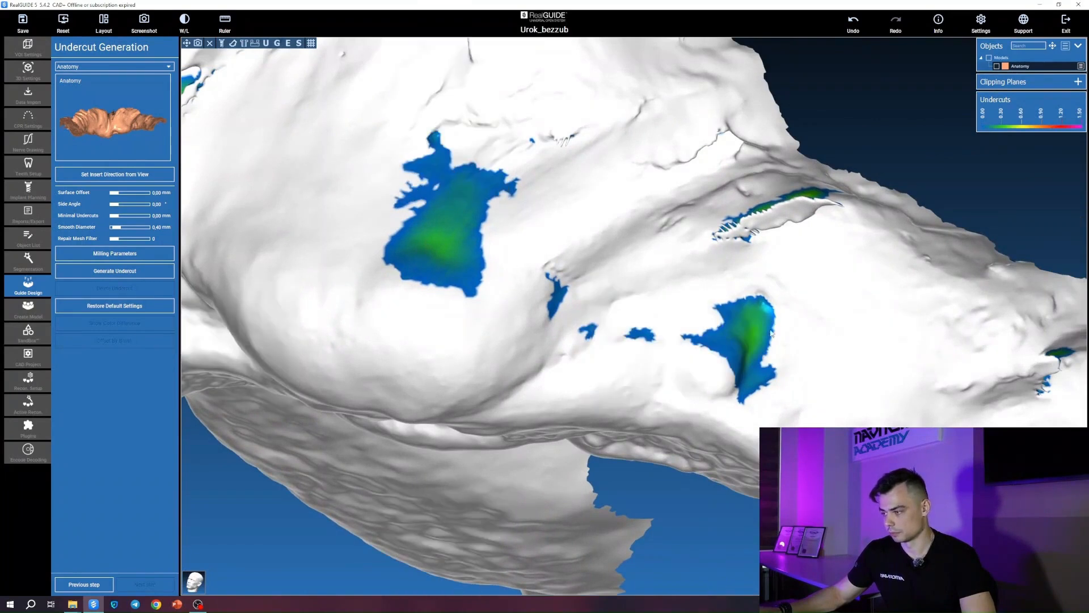
pyautogui.moveTo(411, 277); pyautogui.dragTo(625, 281)
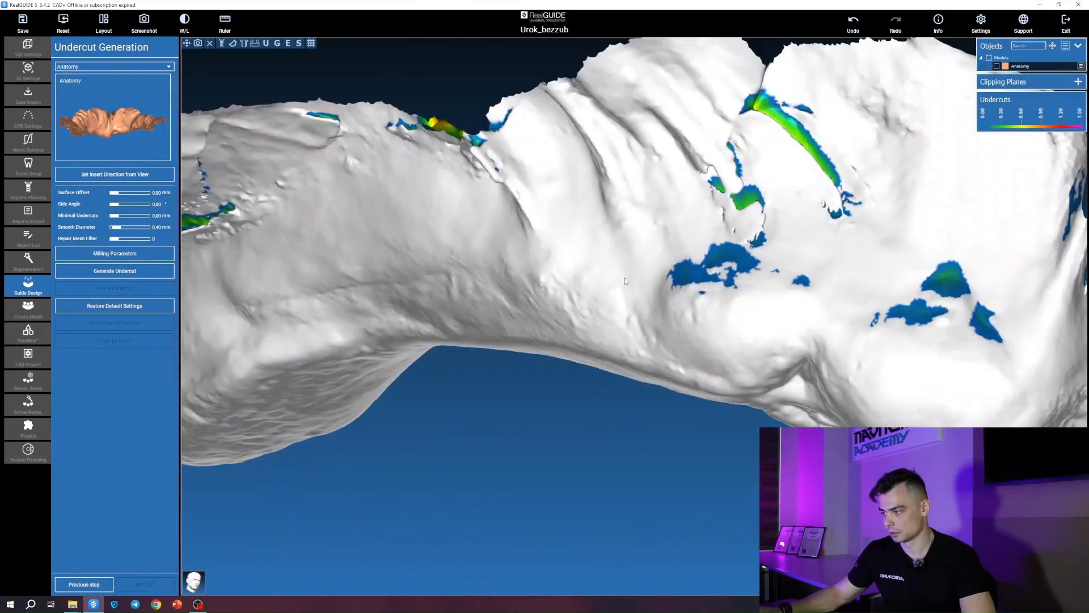
pyautogui.moveTo(722, 261); pyautogui.dragTo(834, 282)
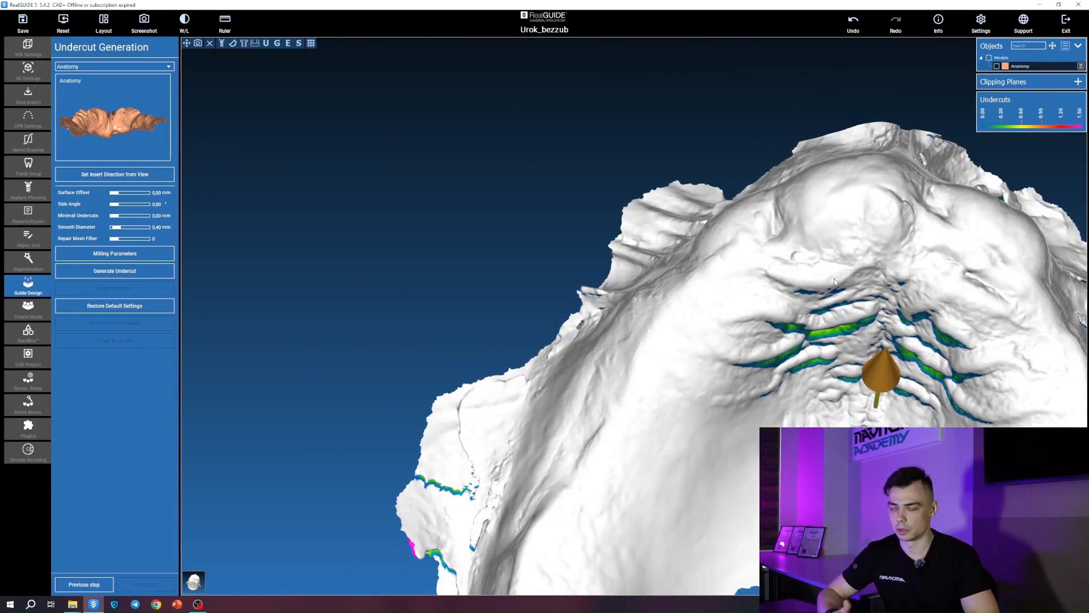
pyautogui.moveTo(834, 281); pyautogui.dragTo(803, 311)
pyautogui.moveTo(859, 312); pyautogui.dragTo(553, 253, button='middle')
pyautogui.moveTo(553, 253); pyautogui.dragTo(539, 275)
pyautogui.moveTo(412, 193); pyautogui.dragTo(399, 209)
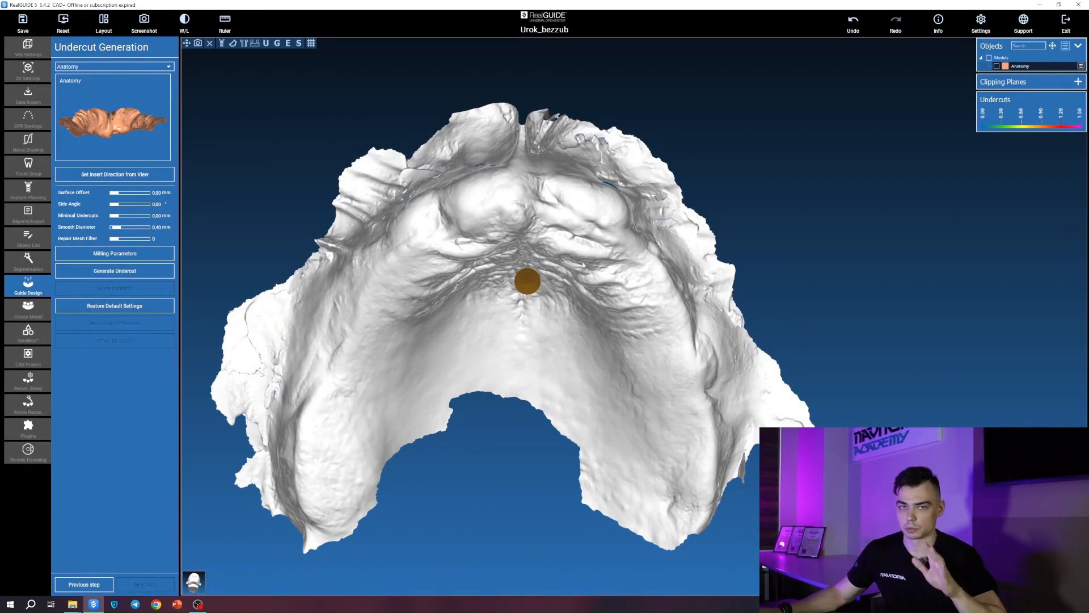
# Try tilting the insertion direction towards the back of the palate and inspect the front outer undercuts, then undo the tilt.
pyautogui.moveTo(527, 281); pyautogui.dragTo(520, 299)
pyautogui.moveTo(579, 272); pyautogui.dragTo(576, 246)
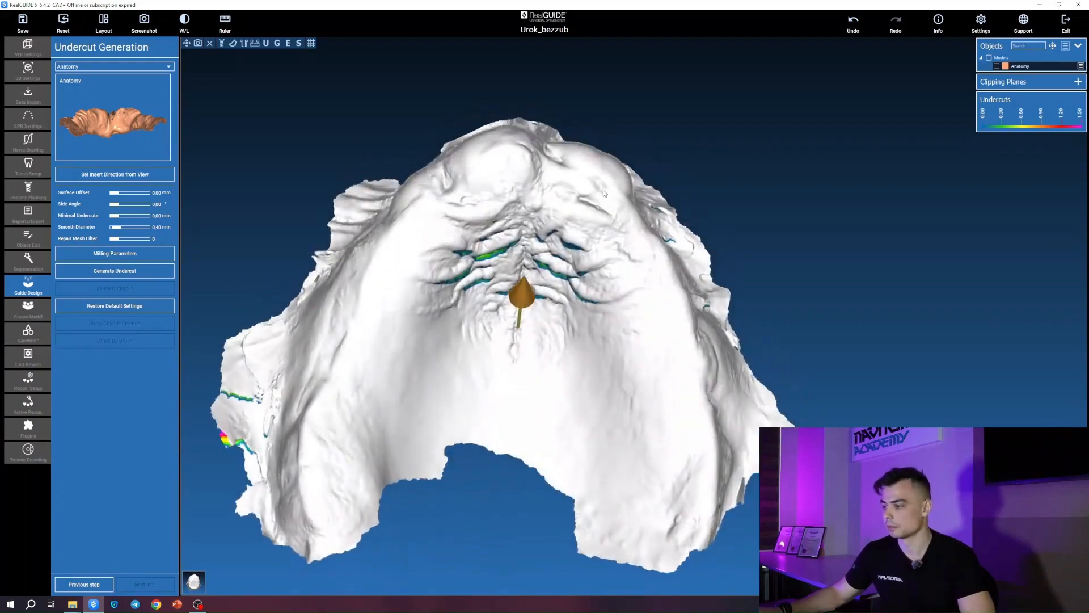
pyautogui.moveTo(533, 307)
pyautogui.moveTo(533, 307); pyautogui.dragTo(519, 391)
pyautogui.moveTo(597, 337); pyautogui.dragTo(477, 241)
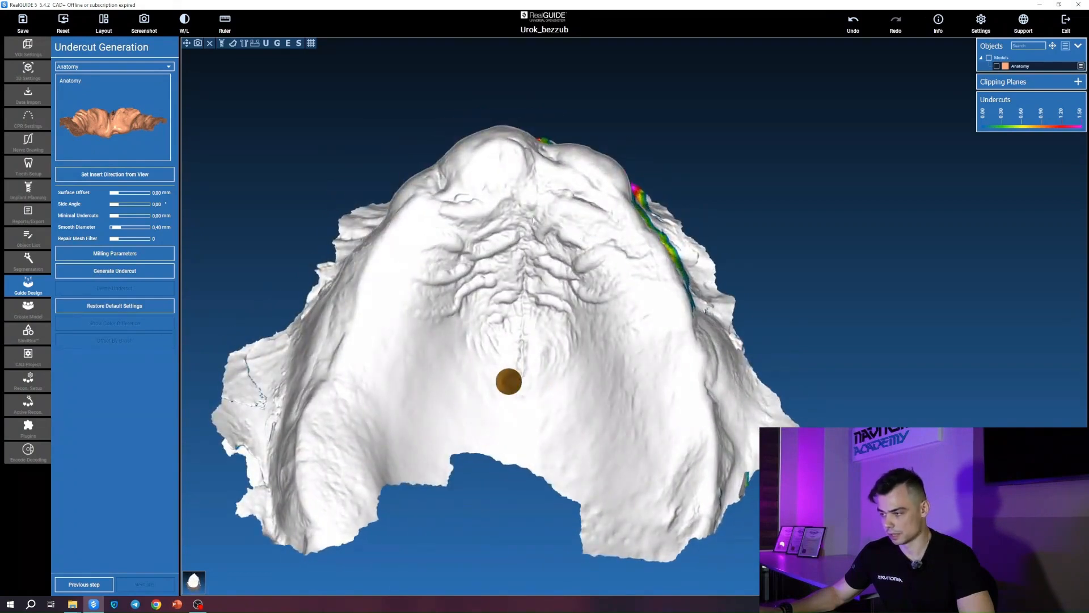
pyautogui.moveTo(505, 171); pyautogui.dragTo(437, 211)
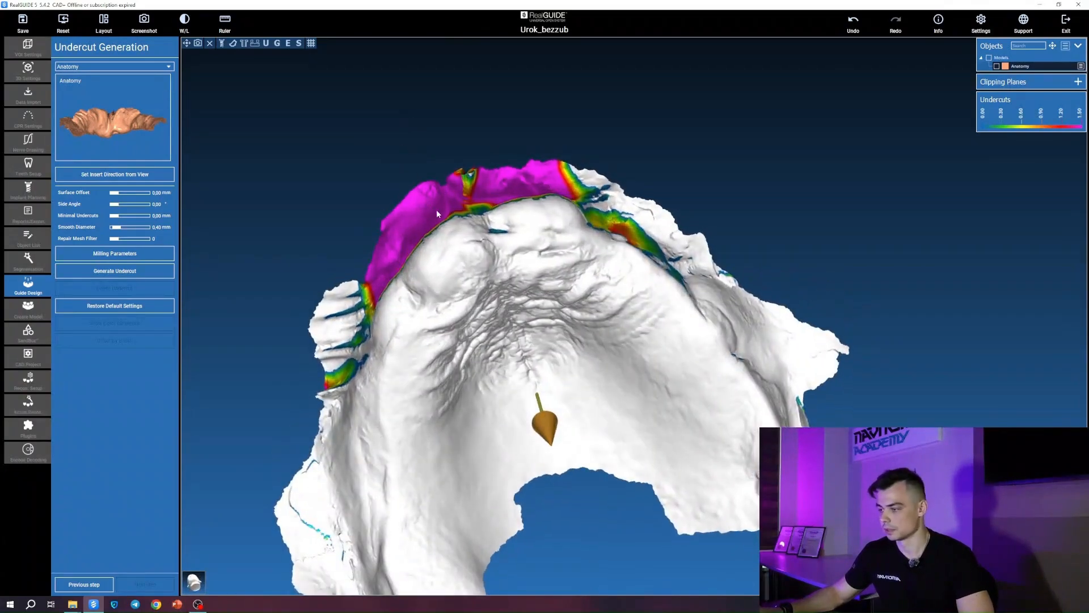
pyautogui.moveTo(852, 41); pyautogui.dragTo(814, 172)
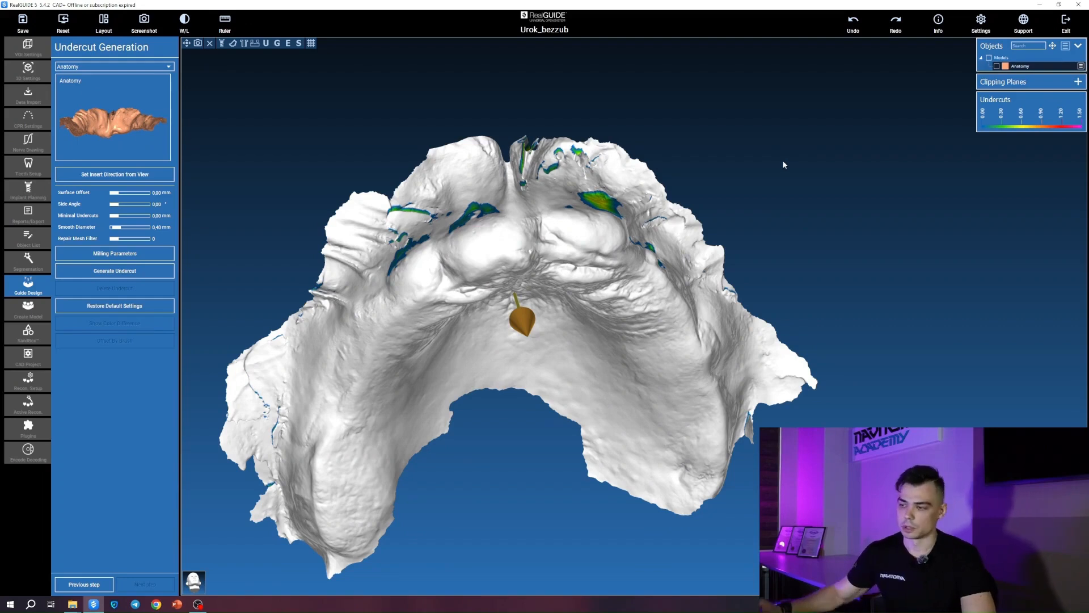
# Generate the undercut for the Anatomy scan with the current insertion direction and check the blocked-out outer side of the ridge.
pyautogui.moveTo(789, 166); pyautogui.dragTo(748, 136)
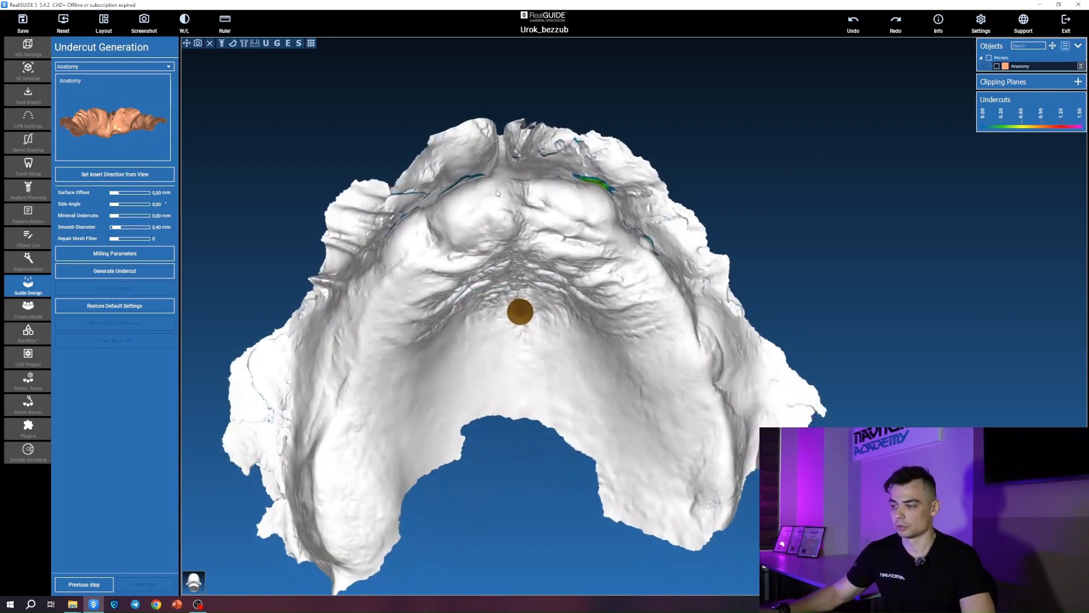
pyautogui.click(98, 276)
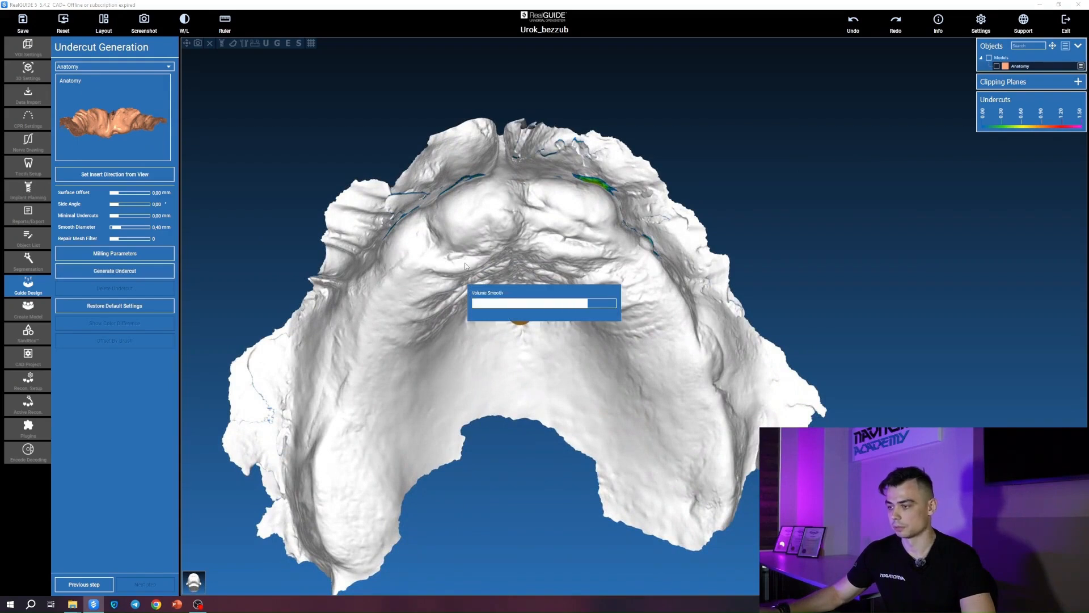
pyautogui.moveTo(473, 259); pyautogui.dragTo(701, 349)
pyautogui.scroll(4, 700, 349)
pyautogui.moveTo(574, 401); pyautogui.dragTo(676, 357, button='middle')
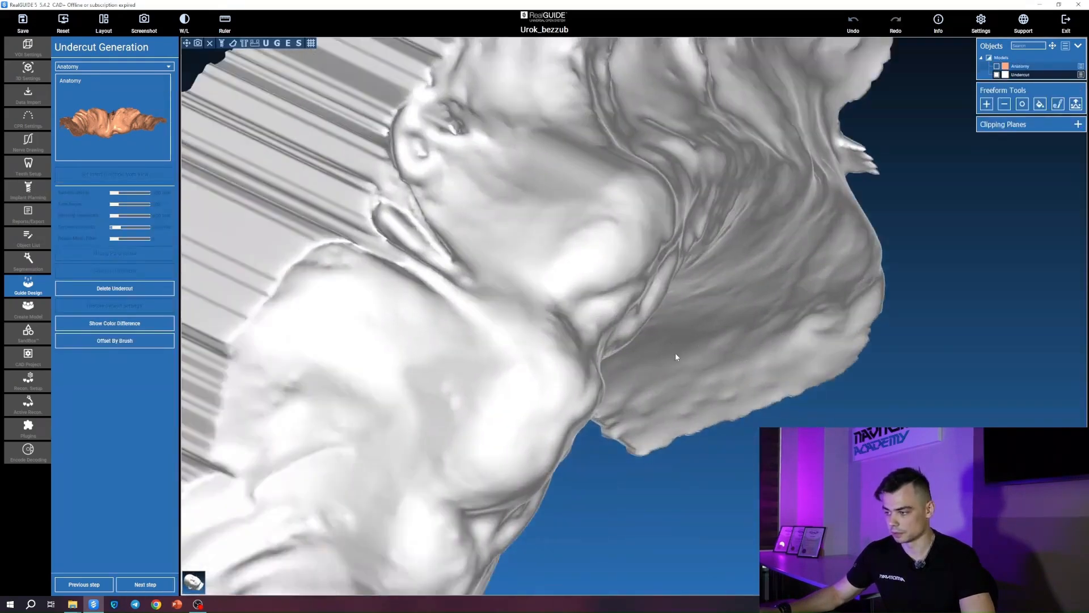
pyautogui.moveTo(675, 358); pyautogui.dragTo(788, 340)
pyautogui.moveTo(840, 278); pyautogui.dragTo(741, 318)
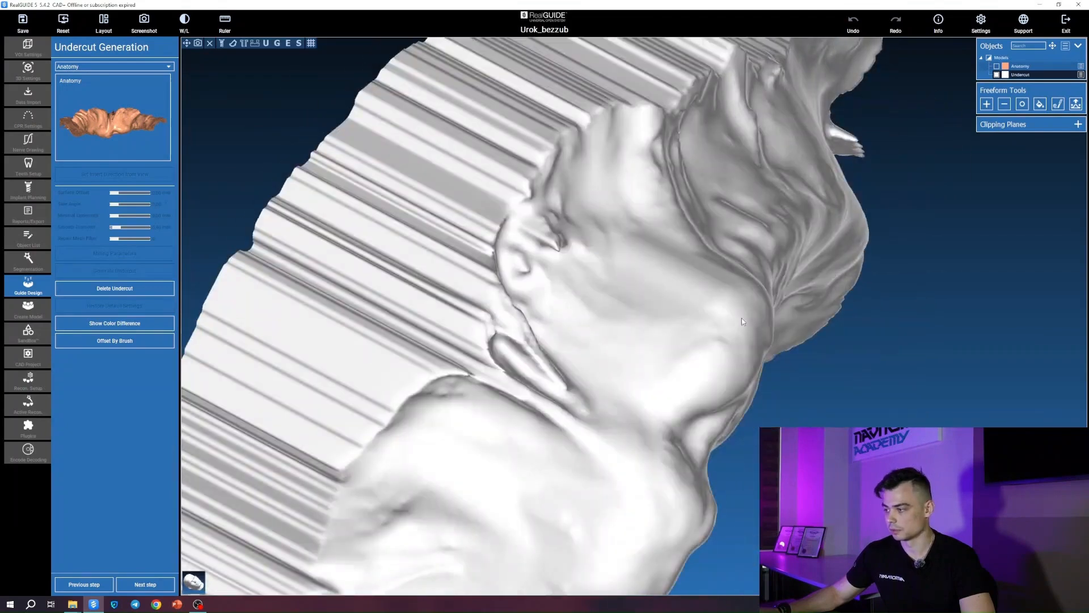
pyautogui.moveTo(667, 258); pyautogui.dragTo(599, 195)
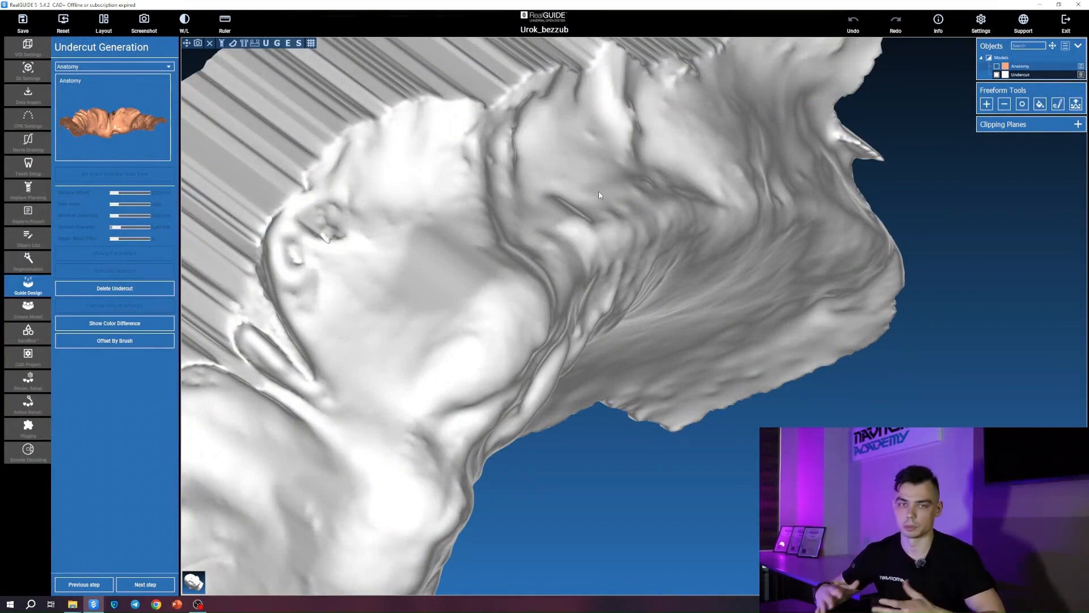
# Examine the generated Undercut model over the ridge crest, the outer folds and the palate.
pyautogui.moveTo(604, 228); pyautogui.dragTo(611, 272, button='right')
pyautogui.moveTo(611, 272); pyautogui.dragTo(356, 191)
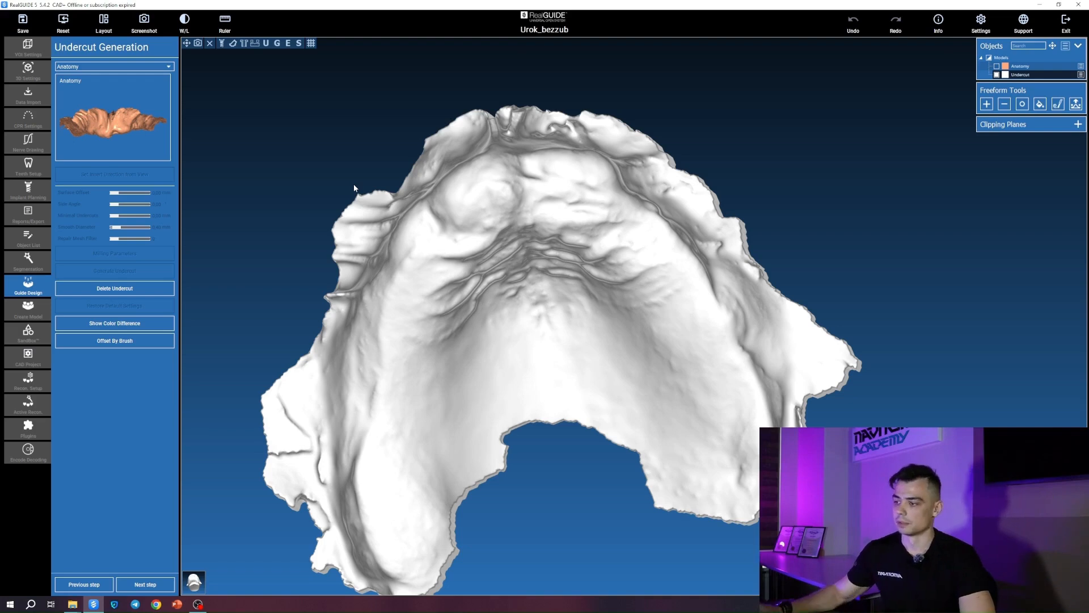
pyautogui.scroll(5, 510, 232)
pyautogui.moveTo(508, 231); pyautogui.dragTo(536, 96)
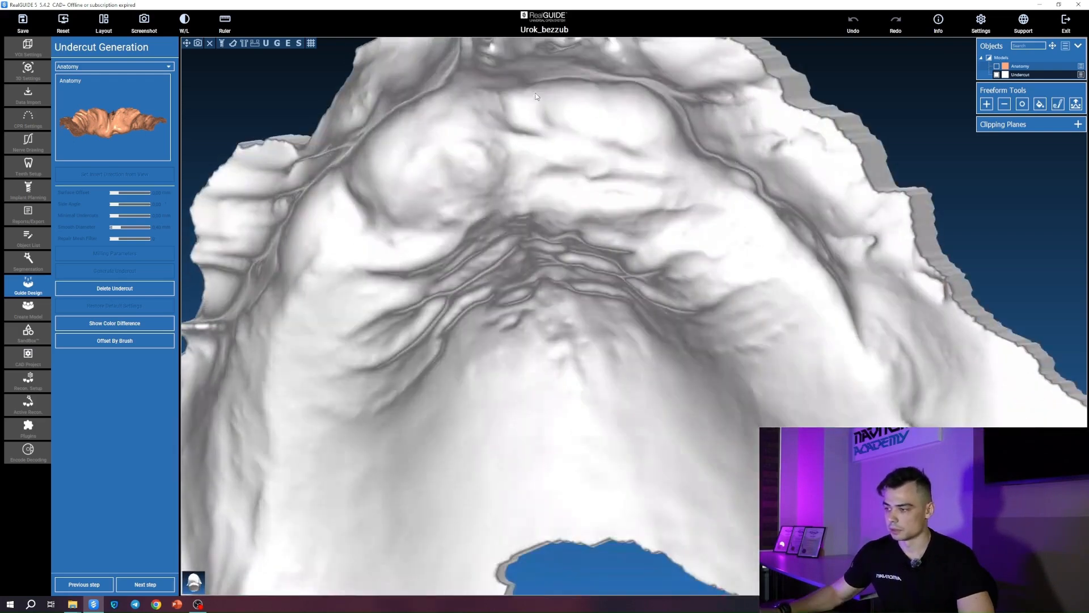
pyautogui.moveTo(517, 139); pyautogui.dragTo(603, 109)
pyautogui.moveTo(367, 174); pyautogui.dragTo(417, 226)
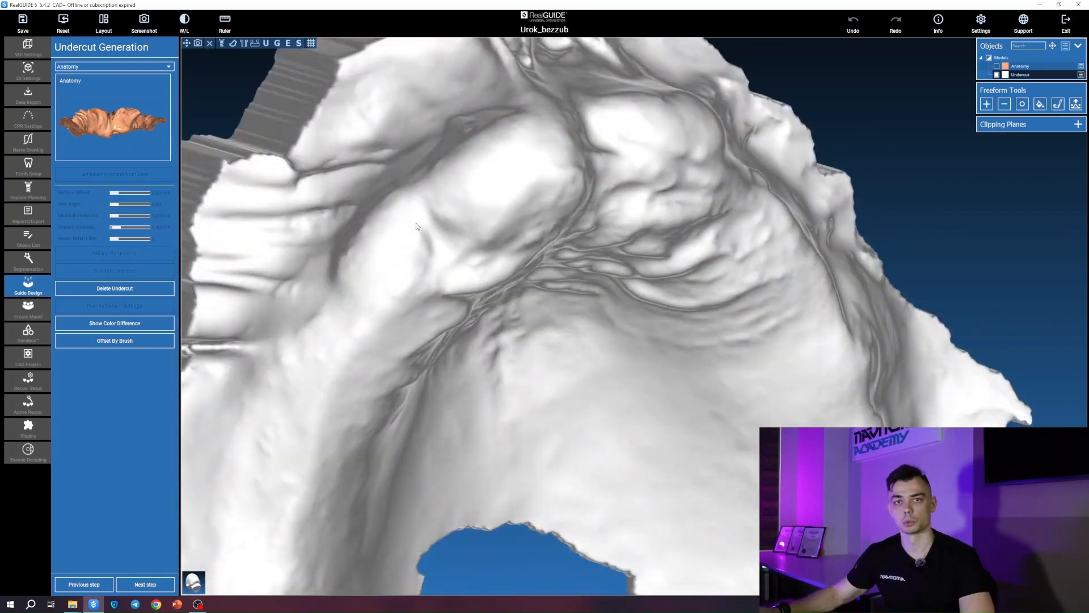
pyautogui.moveTo(368, 254); pyautogui.dragTo(329, 214)
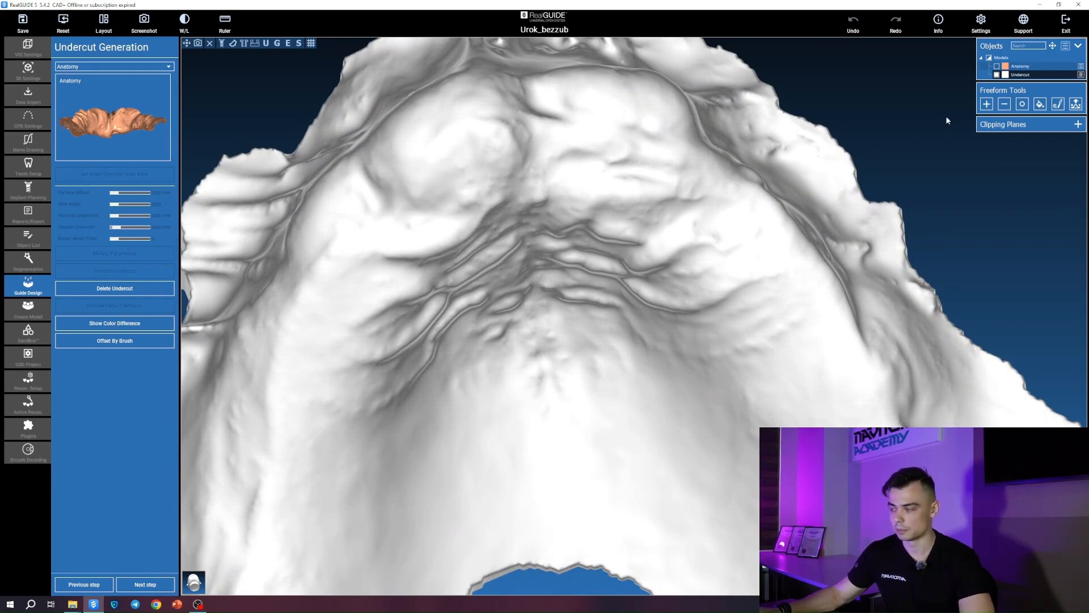
# Build up the ridge surface of the Undercut model with the freeform Add brush at 3.8 mm diameter and strength 47.
pyautogui.click(987, 105)
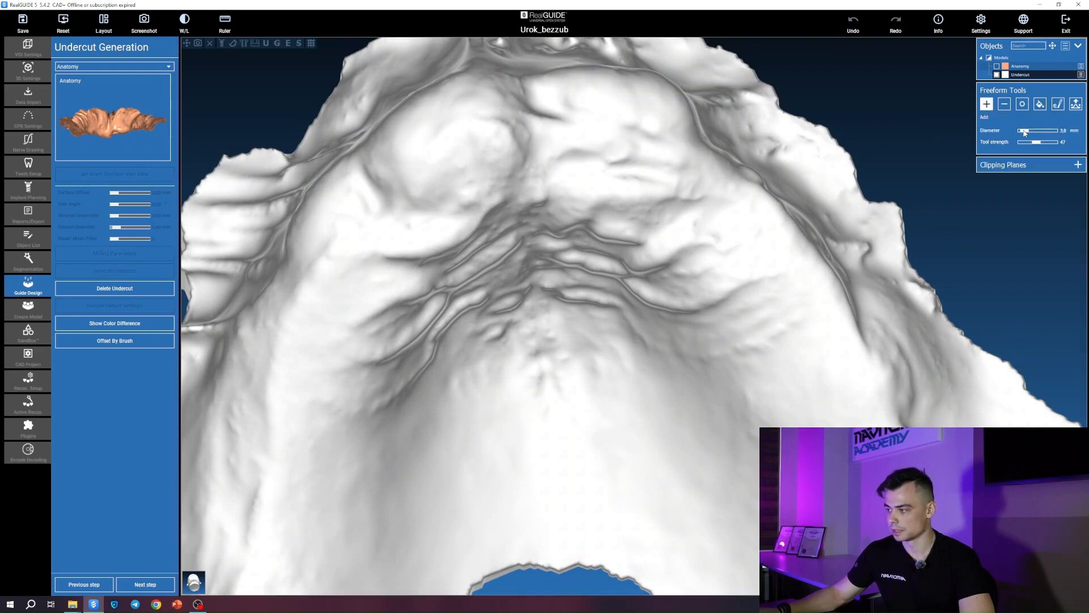
pyautogui.moveTo(562, 111)
pyautogui.mouseDown()
pyautogui.moveTo(544, 96)
pyautogui.moveTo(544, 107)
pyautogui.mouseUp()
pyautogui.moveTo(377, 201)
pyautogui.mouseDown()
pyautogui.moveTo(357, 176)
pyautogui.moveTo(383, 210)
pyautogui.moveTo(350, 175)
pyautogui.moveTo(376, 213)
pyautogui.moveTo(350, 189)
pyautogui.moveTo(391, 227)
pyautogui.moveTo(352, 183)
pyautogui.moveTo(369, 175)
pyautogui.moveTo(342, 194)
pyautogui.moveTo(375, 222)
pyautogui.mouseUp()
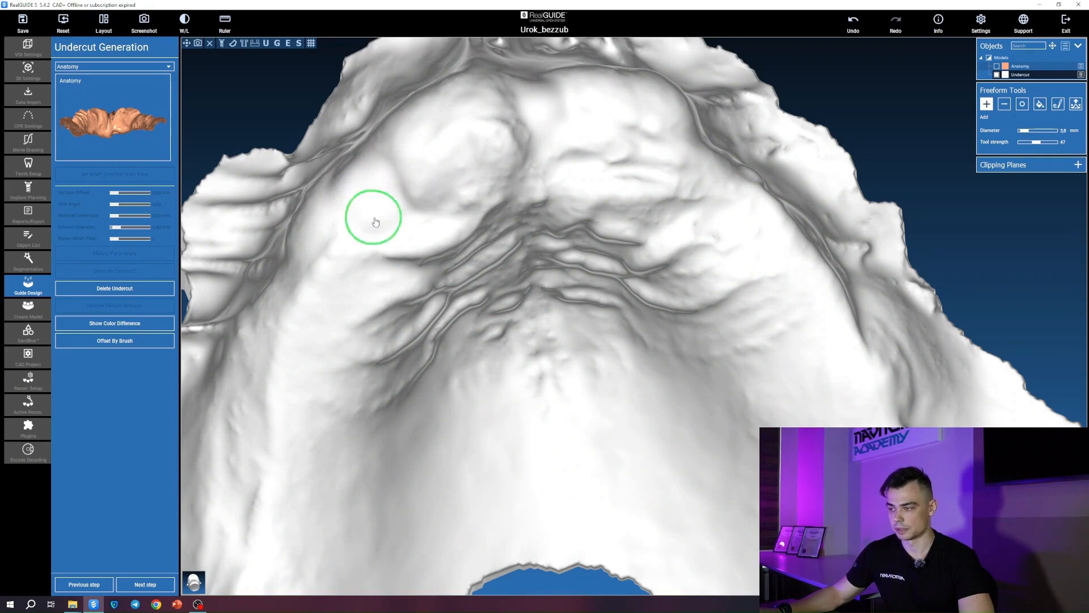
pyautogui.moveTo(568, 135)
pyautogui.mouseDown()
pyautogui.moveTo(557, 104)
pyautogui.moveTo(534, 106)
pyautogui.mouseUp()
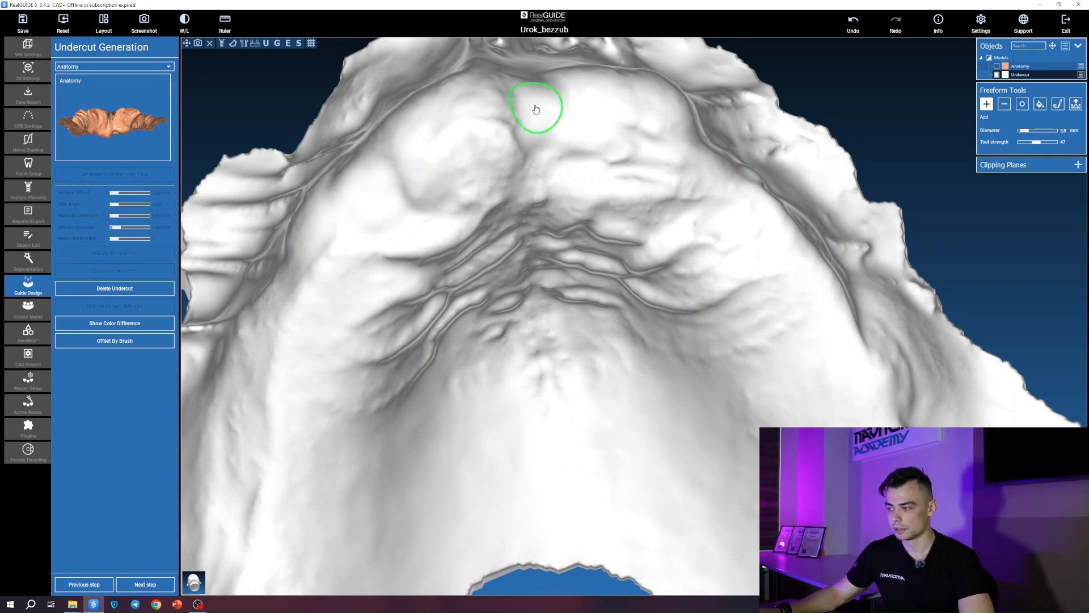
pyautogui.scroll(-3, 700, 168)
pyautogui.moveTo(822, 140); pyautogui.dragTo(837, 207)
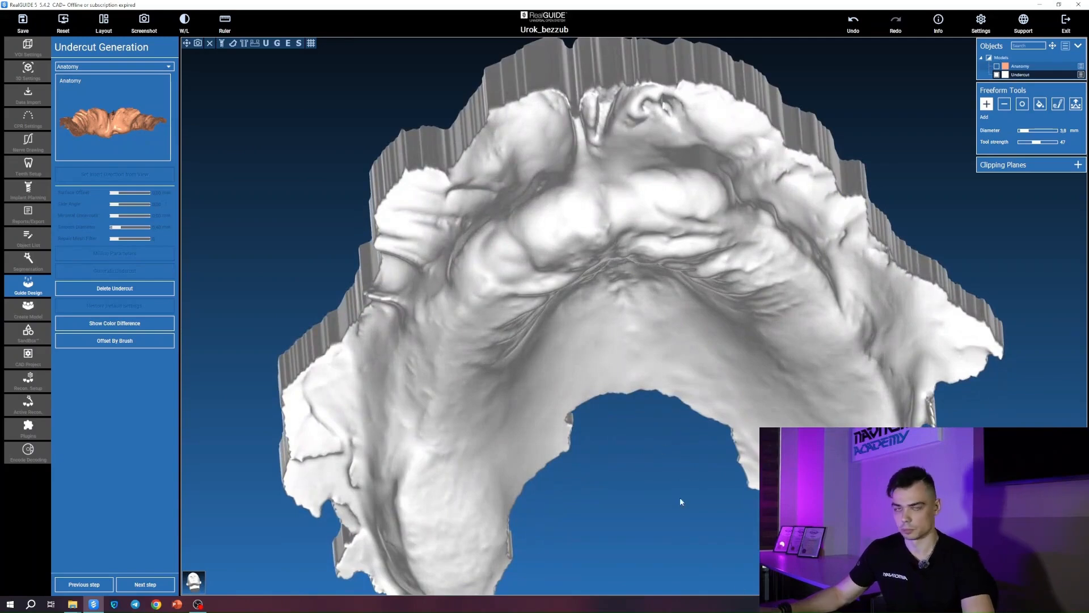
pyautogui.moveTo(651, 530); pyautogui.dragTo(649, 450)
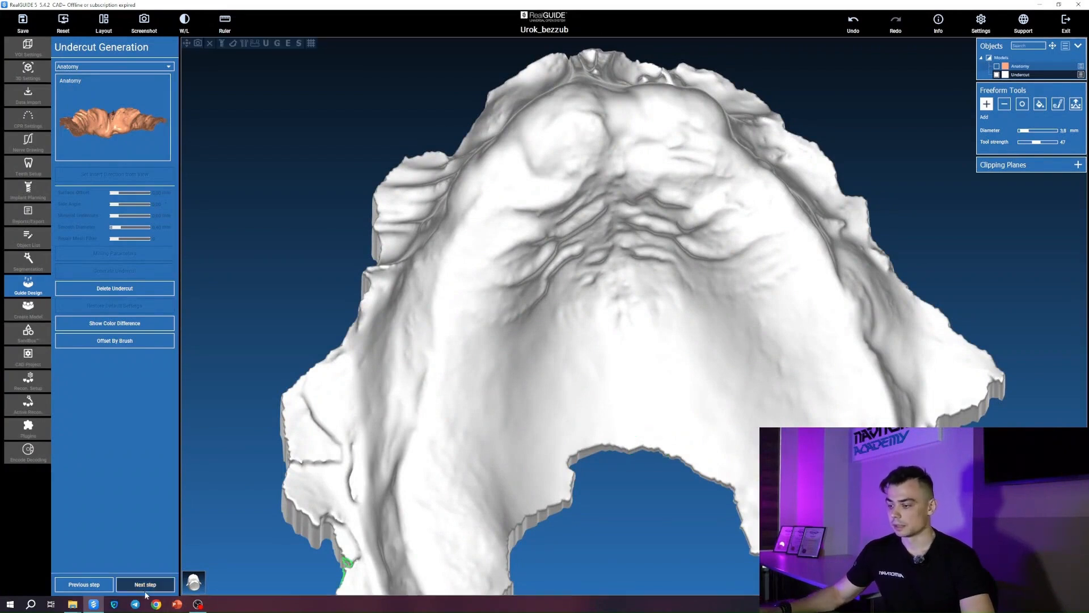
pyautogui.moveTo(311, 259); pyautogui.dragTo(357, 332)
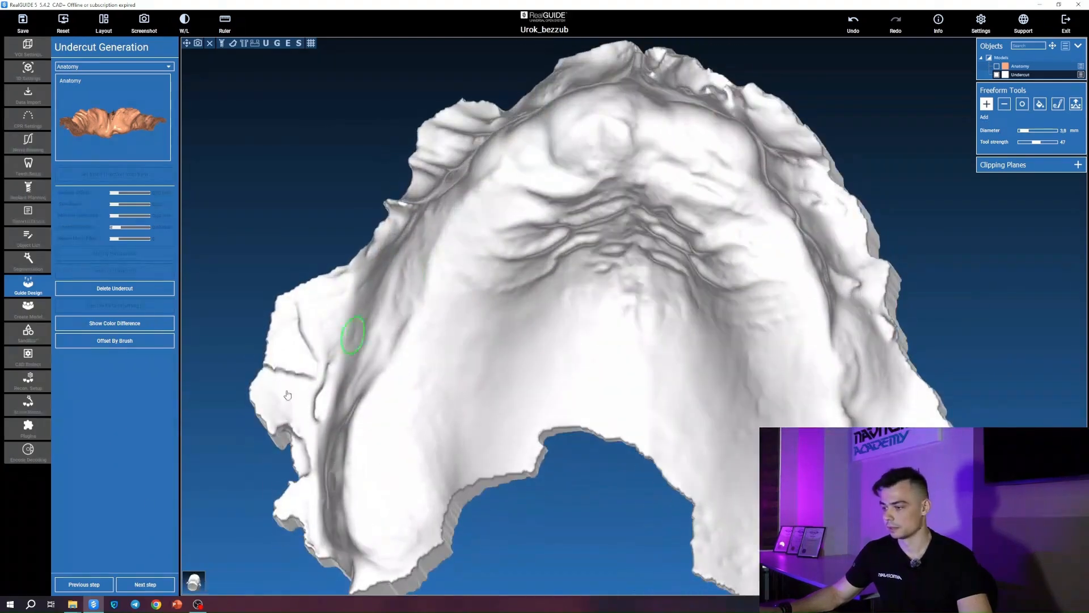
# Advance to Guide Generation with the Undercut model and orient it for outlining the guide region.
pyautogui.click(153, 584)
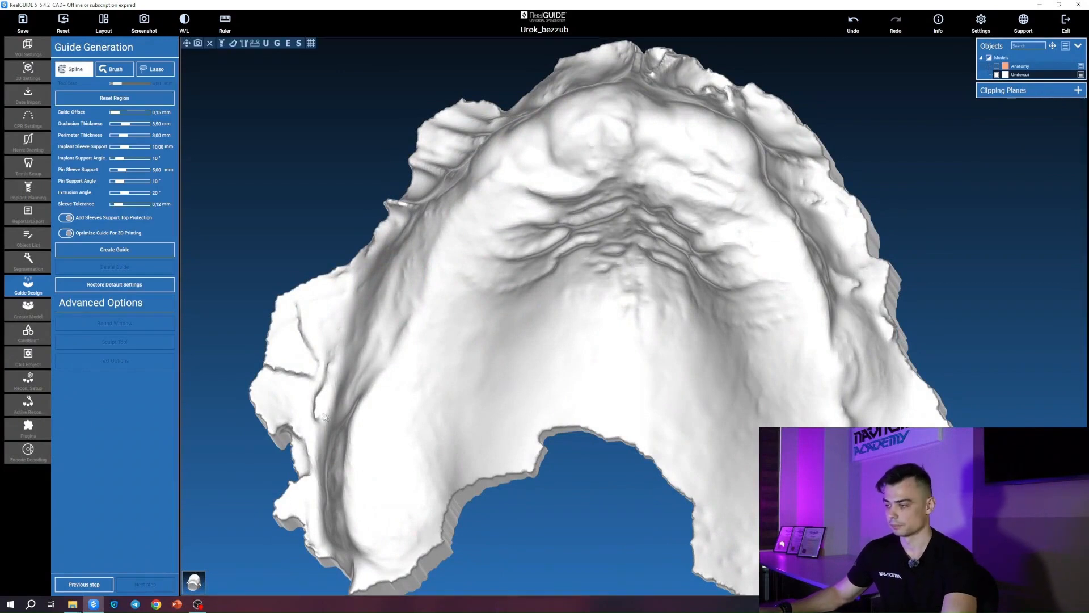
pyautogui.moveTo(292, 230); pyautogui.dragTo(304, 261)
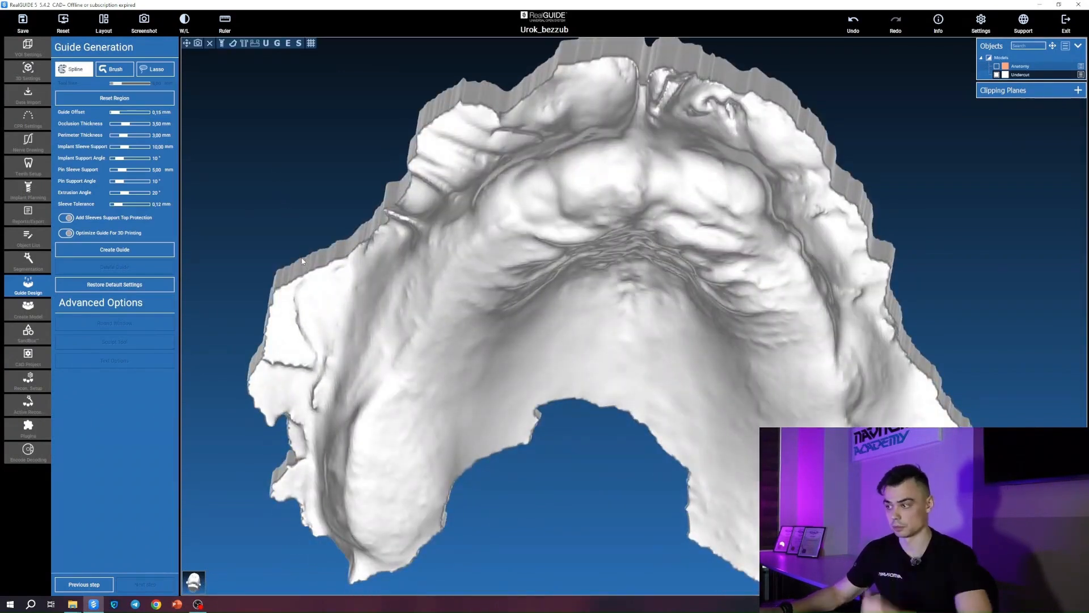
pyautogui.moveTo(336, 234); pyautogui.dragTo(278, 218)
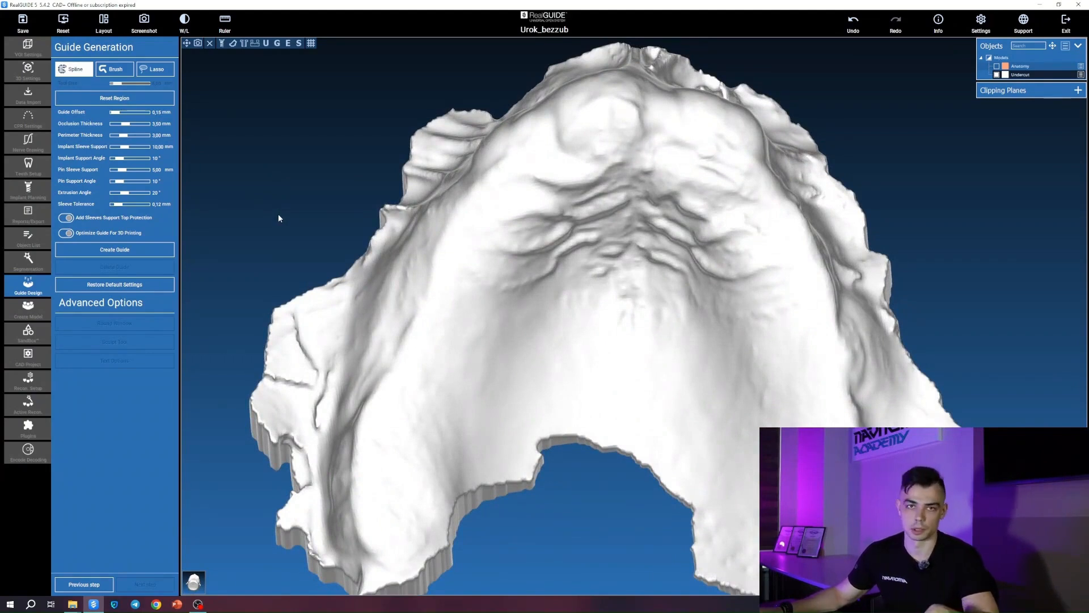
pyautogui.moveTo(288, 145); pyautogui.dragTo(291, 158)
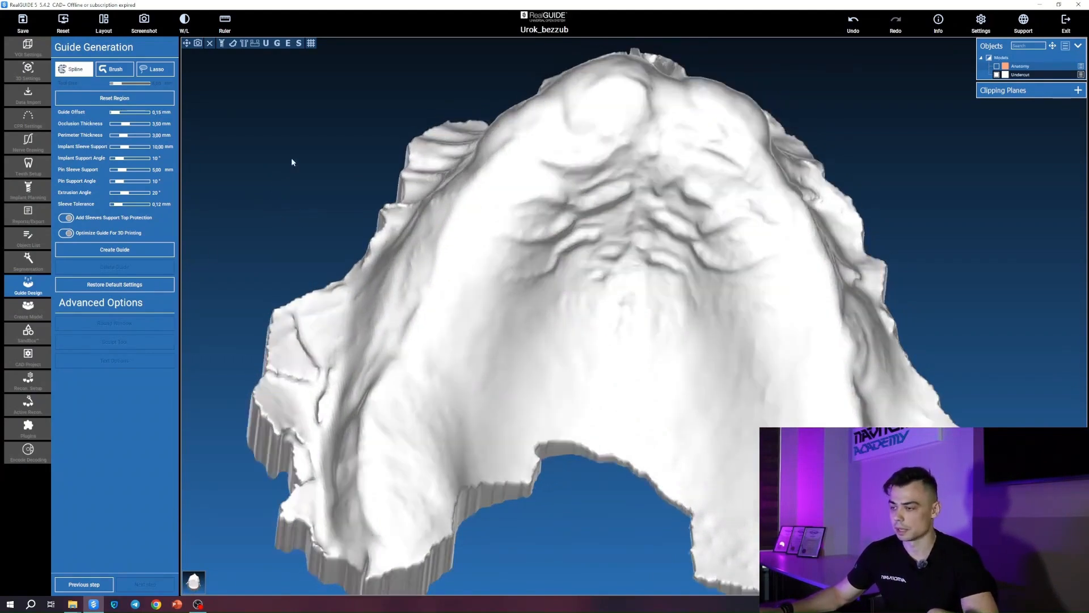
# Try outlining a guide region with spline points along the outer side of the ridge and the rear edge of the palate.
pyautogui.click(392, 236)
pyautogui.click(364, 308)
pyautogui.click(344, 400)
pyautogui.click(335, 478)
pyautogui.click(353, 536)
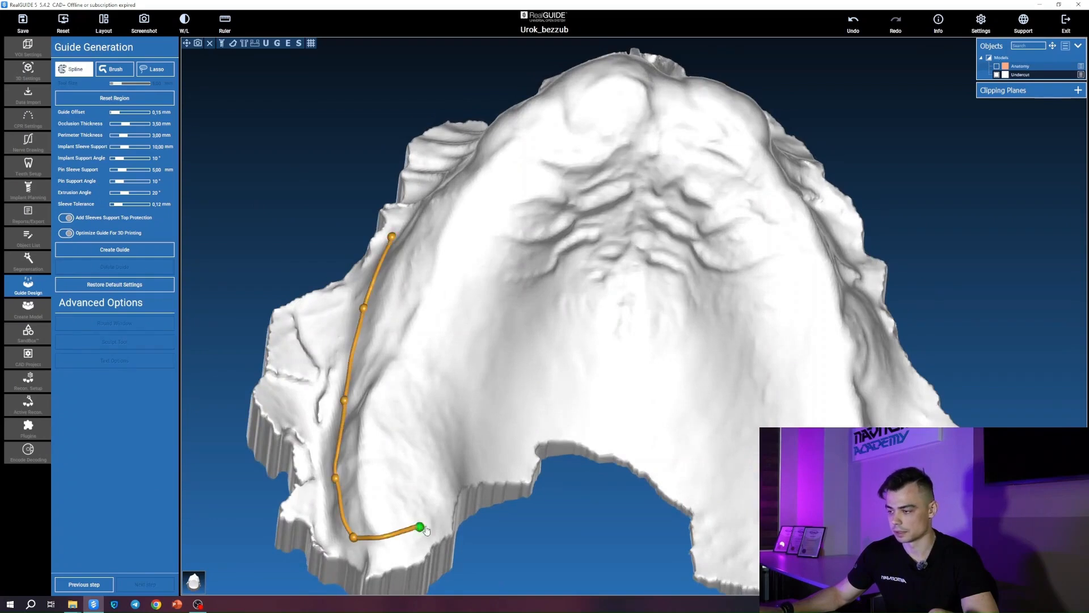
pyautogui.click(432, 522)
pyautogui.click(460, 474)
pyautogui.click(492, 437)
pyautogui.click(560, 432)
pyautogui.click(647, 452)
pyautogui.click(687, 485)
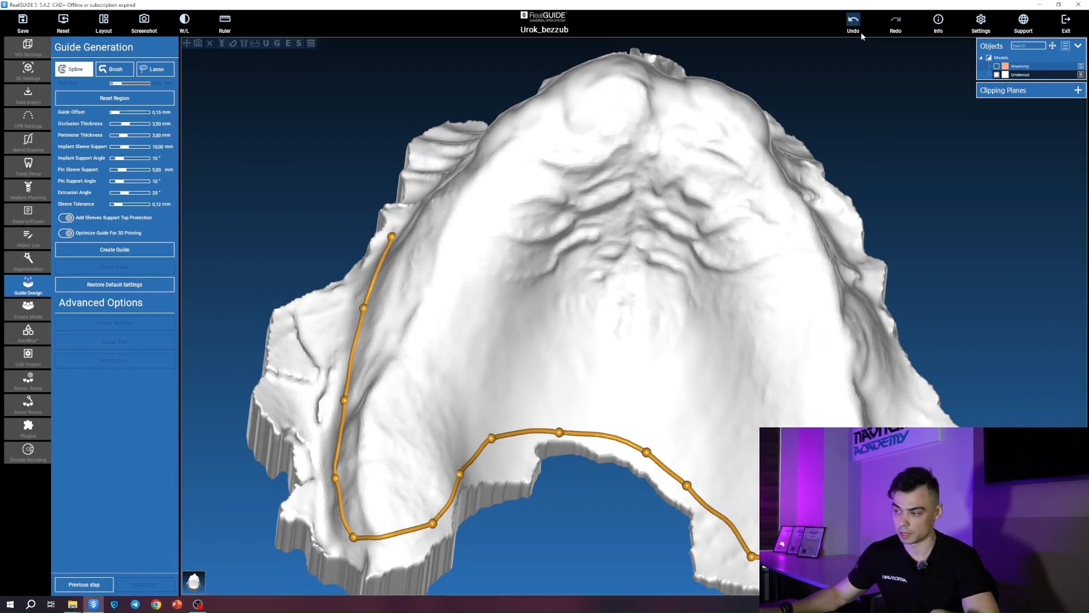
pyautogui.moveTo(573, 537); pyautogui.dragTo(451, 489)
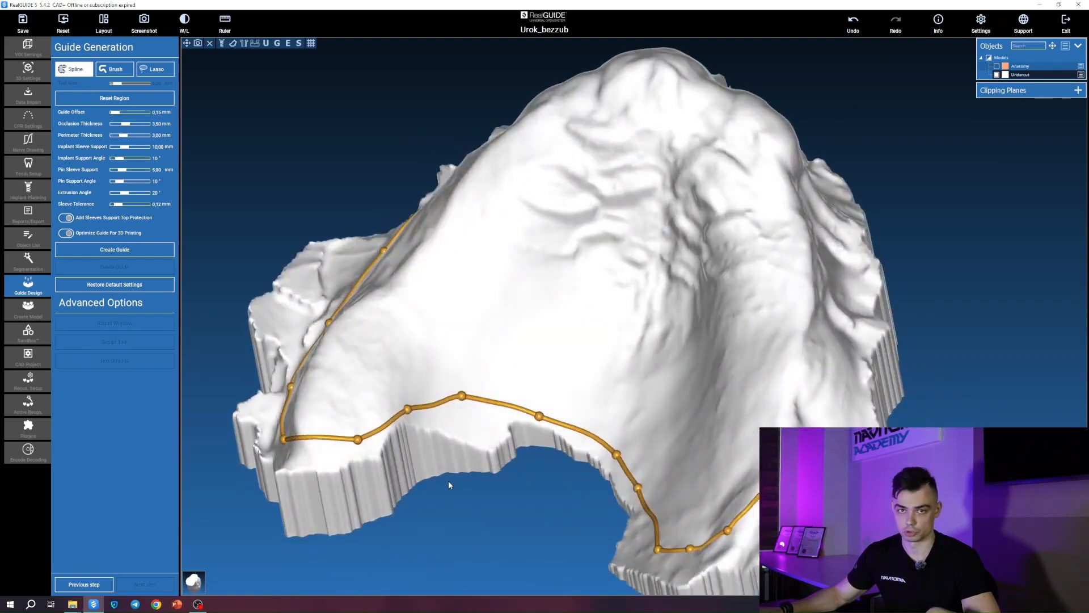
# Undo the spline points placed for the first guide outline.
pyautogui.click(853, 21)
pyautogui.click(854, 22)
pyautogui.click(854, 22)
pyautogui.click(854, 22)
pyautogui.click(859, 27)
pyautogui.click(860, 27)
# Start a new spline guide outline on the outer side of the ridge and lead it over the crest towards the palate.
pyautogui.moveTo(335, 169)
pyautogui.mouseDown()
pyautogui.moveTo(441, 226)
pyautogui.moveTo(450, 189)
pyautogui.moveTo(429, 238)
pyautogui.mouseUp()
pyautogui.moveTo(440, 190); pyautogui.dragTo(461, 195)
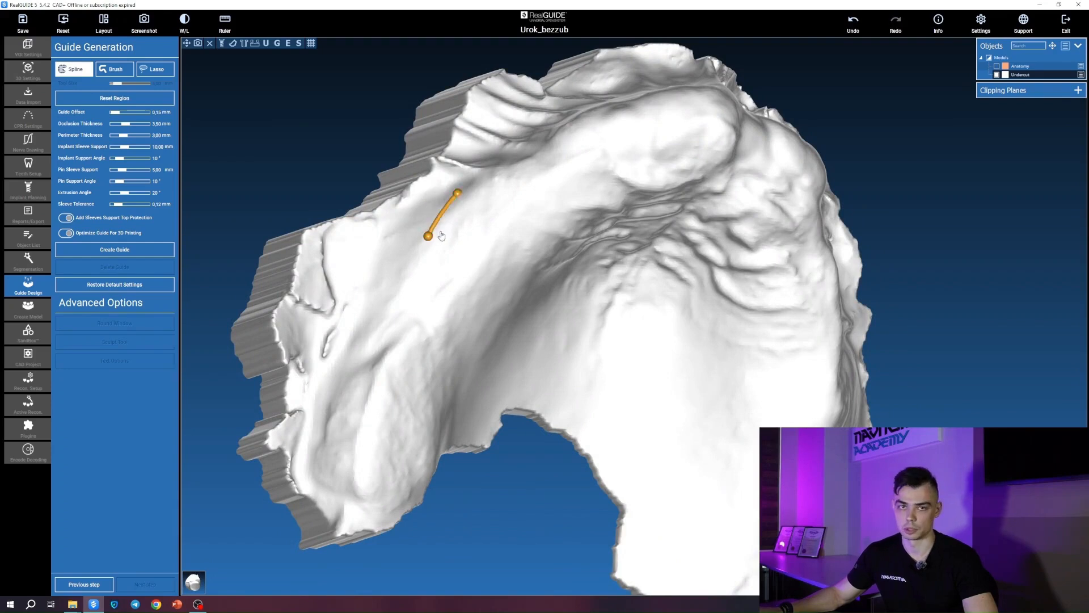
pyautogui.moveTo(209, 271); pyautogui.dragTo(187, 157)
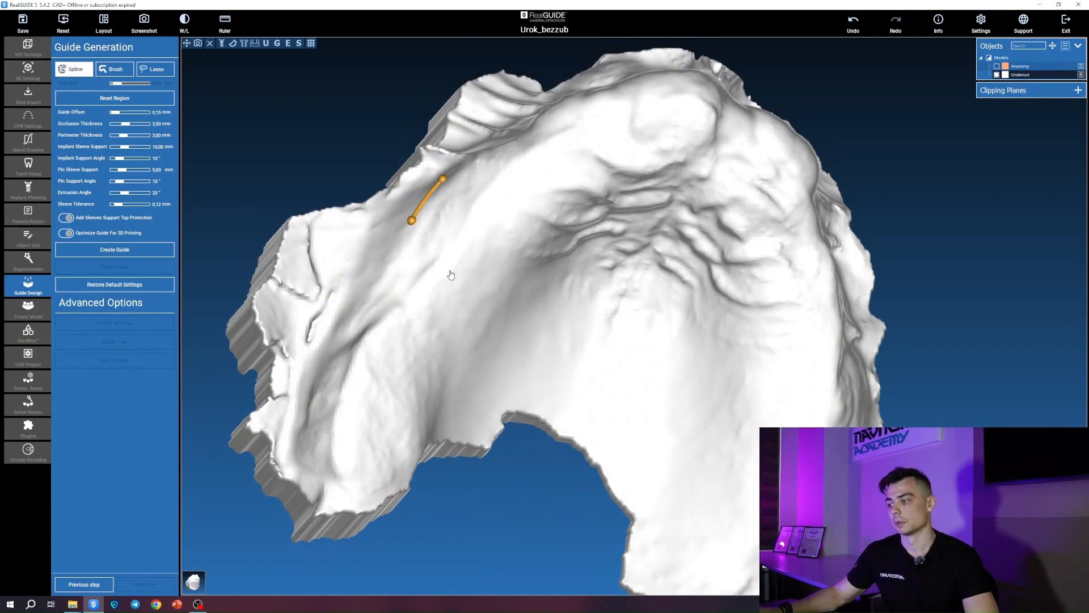
pyautogui.click(474, 281)
pyautogui.click(493, 292)
pyautogui.moveTo(466, 497); pyautogui.dragTo(568, 289)
# Continue the guide spline around the palatal folds and over the crest of the opposite ridge.
pyautogui.click(574, 272)
pyautogui.click(613, 229)
pyautogui.click(655, 229)
pyautogui.click(686, 252)
pyautogui.click(691, 286)
pyautogui.click(689, 323)
pyautogui.click(712, 341)
pyautogui.click(749, 335)
pyautogui.click(800, 334)
# Run the guide spline along the front outer side of the ridge back to its starting point.
pyautogui.moveTo(921, 315)
pyautogui.mouseDown()
pyautogui.moveTo(801, 355)
pyautogui.moveTo(777, 341)
pyautogui.mouseUp()
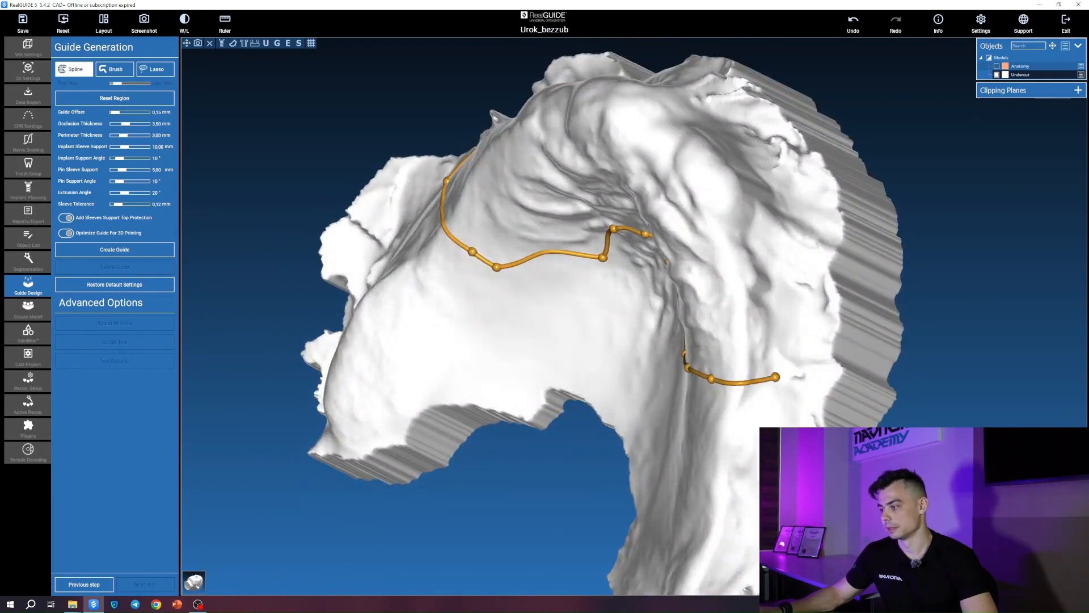
pyautogui.moveTo(951, 417); pyautogui.dragTo(646, 311)
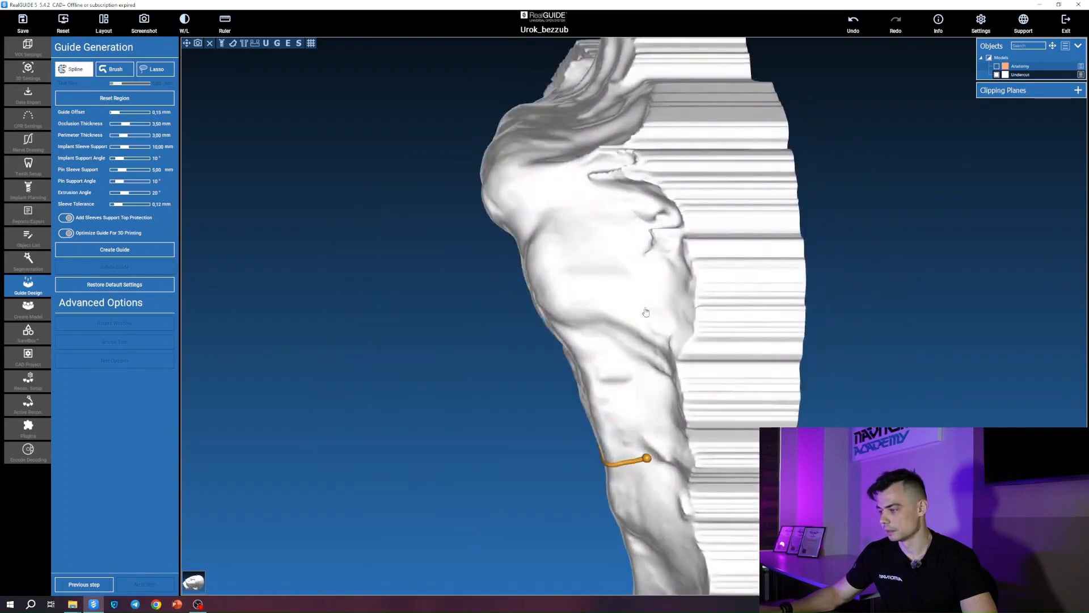
pyautogui.click(606, 257)
pyautogui.click(585, 226)
pyautogui.click(566, 183)
pyautogui.click(561, 153)
pyautogui.moveTo(563, 158)
pyautogui.mouseDown()
pyautogui.moveTo(506, 275)
pyautogui.moveTo(622, 274)
pyautogui.mouseUp()
pyautogui.click(634, 254)
pyautogui.click(612, 212)
pyautogui.click(588, 179)
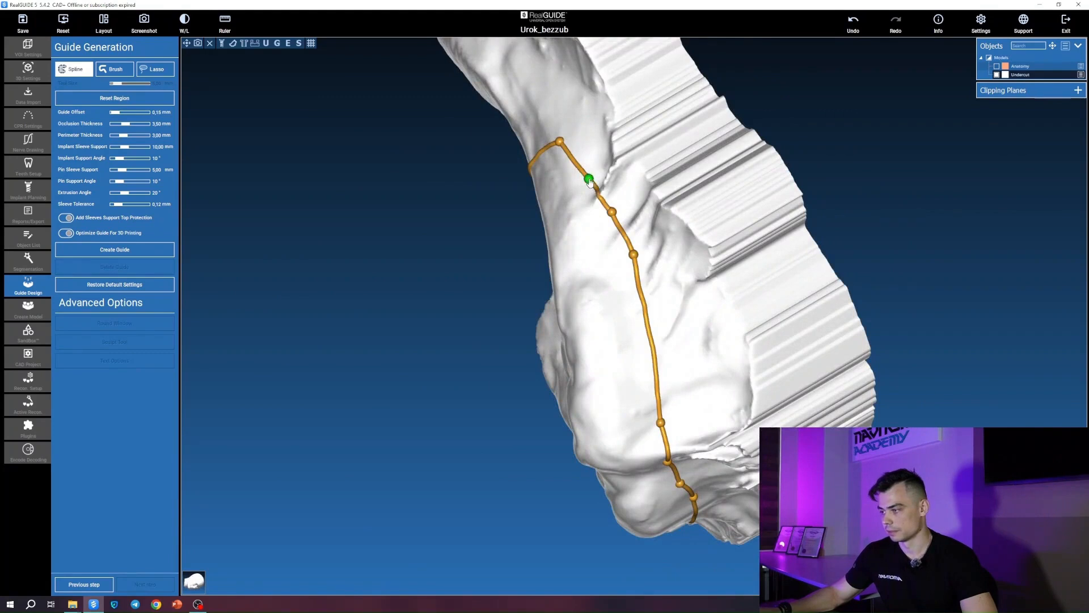
# Try to pull the spline points on the front outer side of the ridge deeper towards the vestibular fold.
pyautogui.moveTo(229, 407); pyautogui.dragTo(421, 408)
pyautogui.scroll(3, 549, 312)
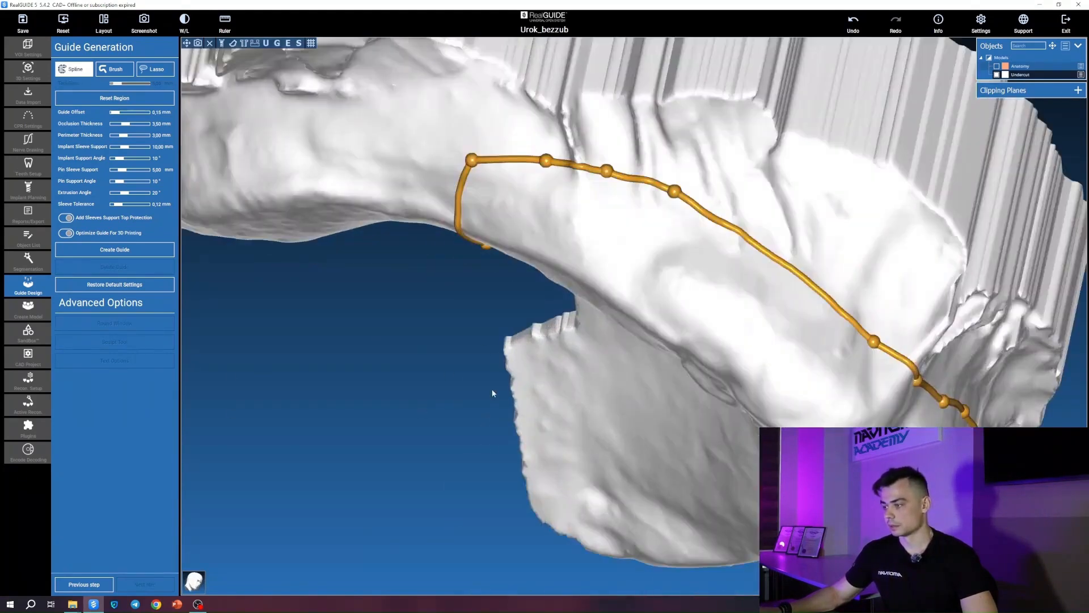
pyautogui.moveTo(492, 392); pyautogui.dragTo(244, 429)
pyautogui.moveTo(488, 239); pyautogui.dragTo(524, 199)
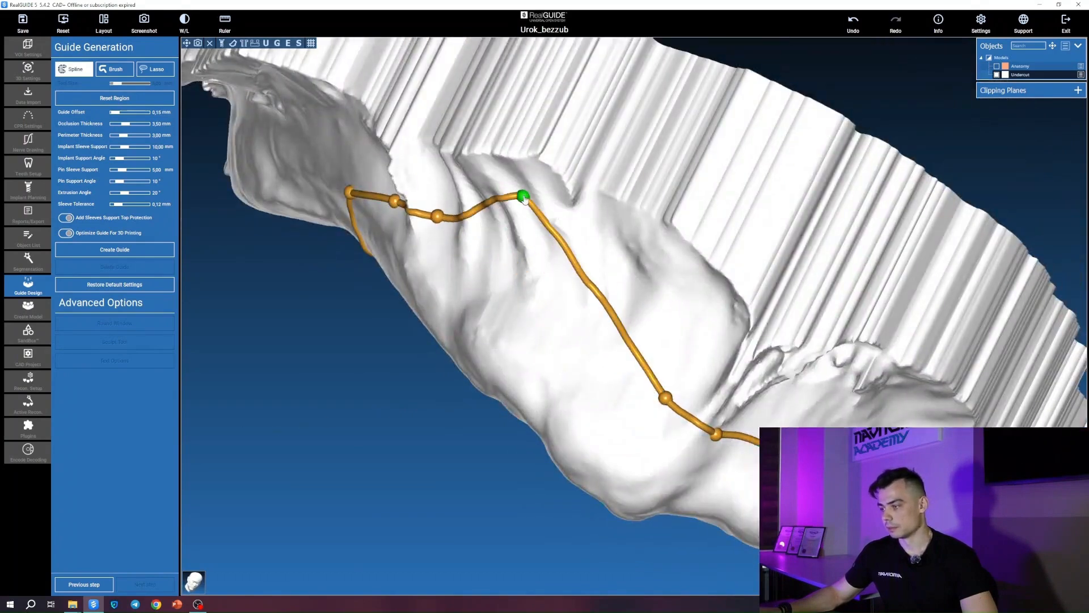
pyautogui.moveTo(666, 398); pyautogui.dragTo(693, 320)
pyautogui.moveTo(717, 435); pyautogui.dragTo(766, 386)
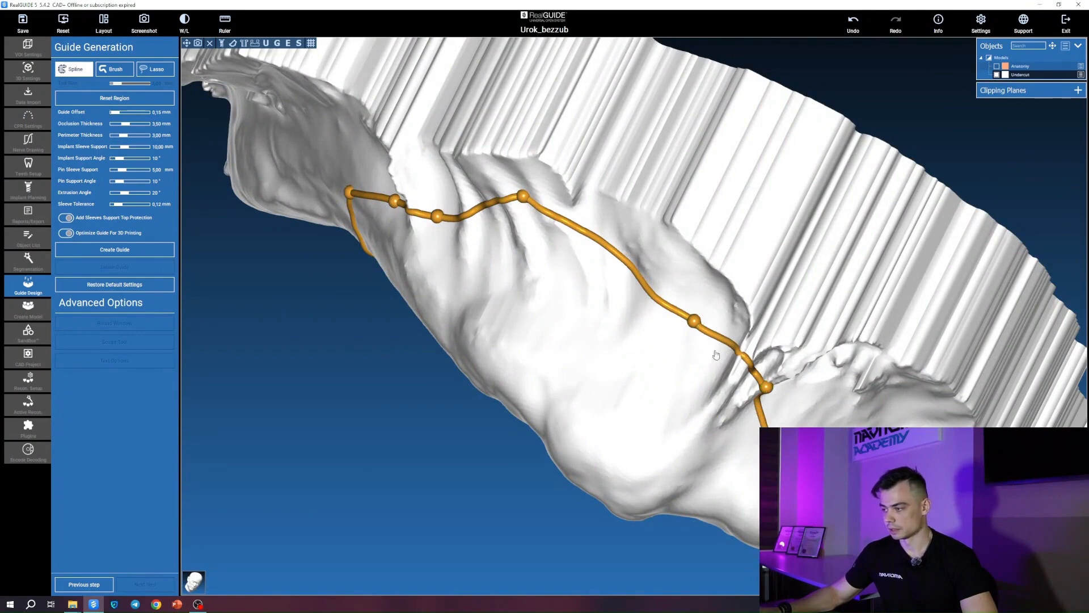
pyautogui.moveTo(412, 492); pyautogui.dragTo(482, 393)
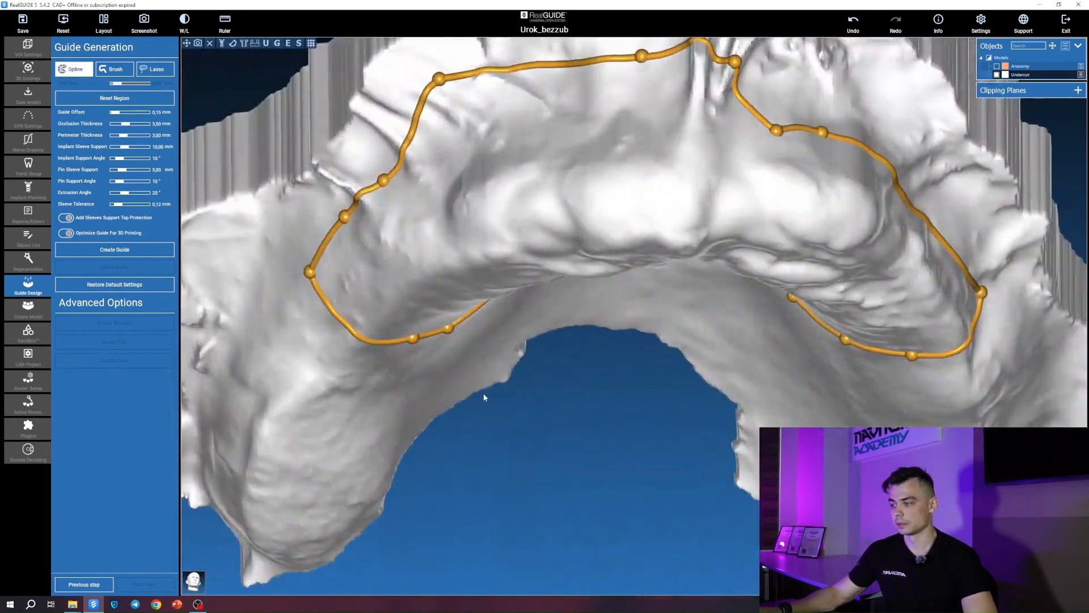
pyautogui.scroll(-3, 580, 431)
pyautogui.moveTo(607, 471); pyautogui.dragTo(559, 501)
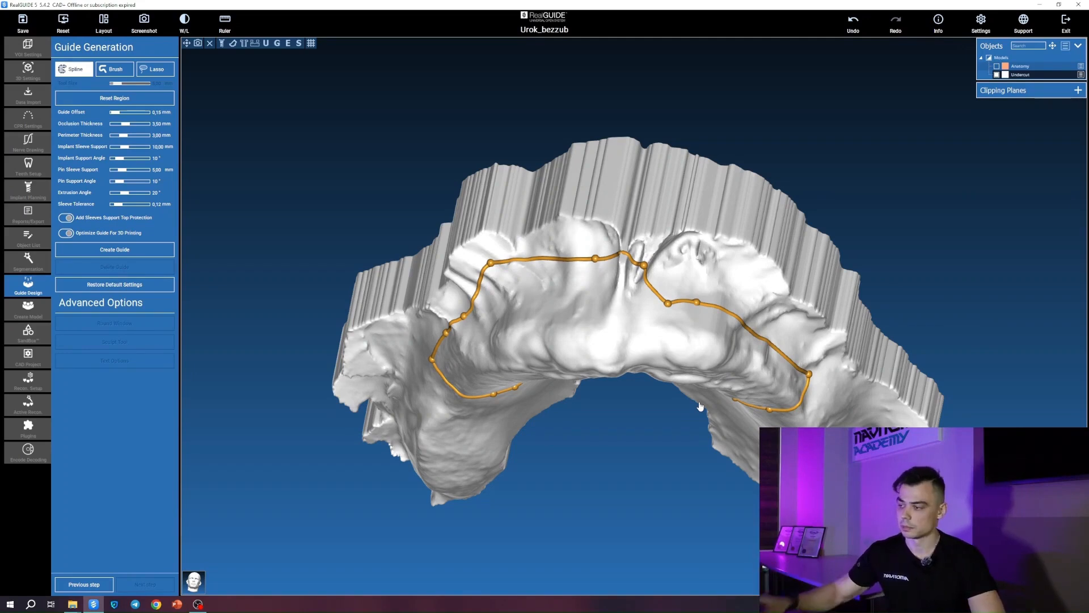
# Undo the moves of the front outer spline points and refine the outline along the outer side of the ridge.
pyautogui.click(853, 23)
pyautogui.click(853, 22)
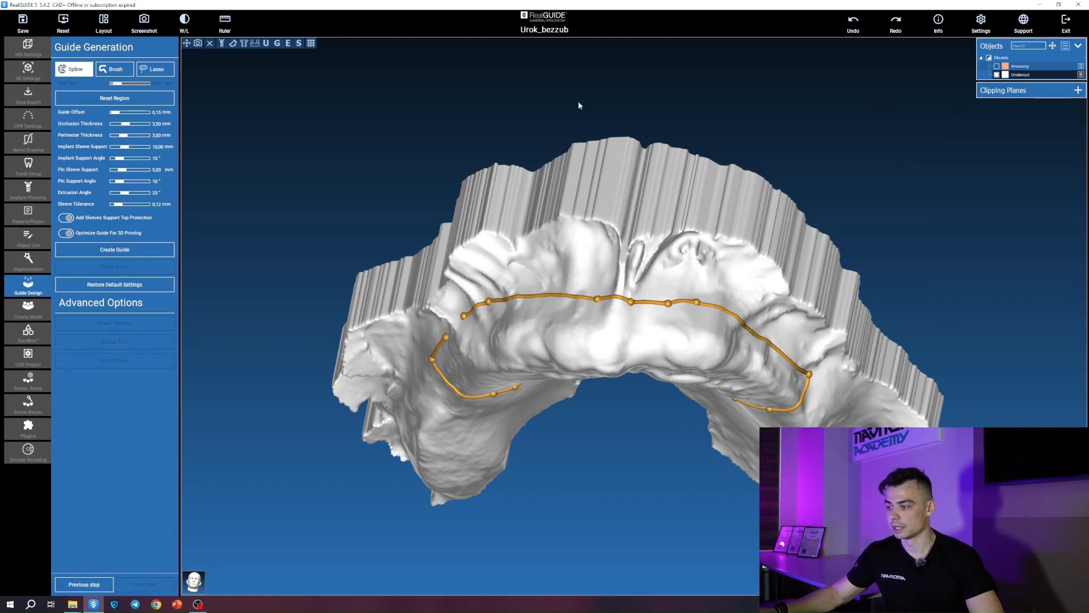
pyautogui.moveTo(578, 105); pyautogui.dragTo(758, 118)
pyautogui.moveTo(537, 311); pyautogui.dragTo(512, 317)
pyautogui.moveTo(536, 505); pyautogui.dragTo(440, 423)
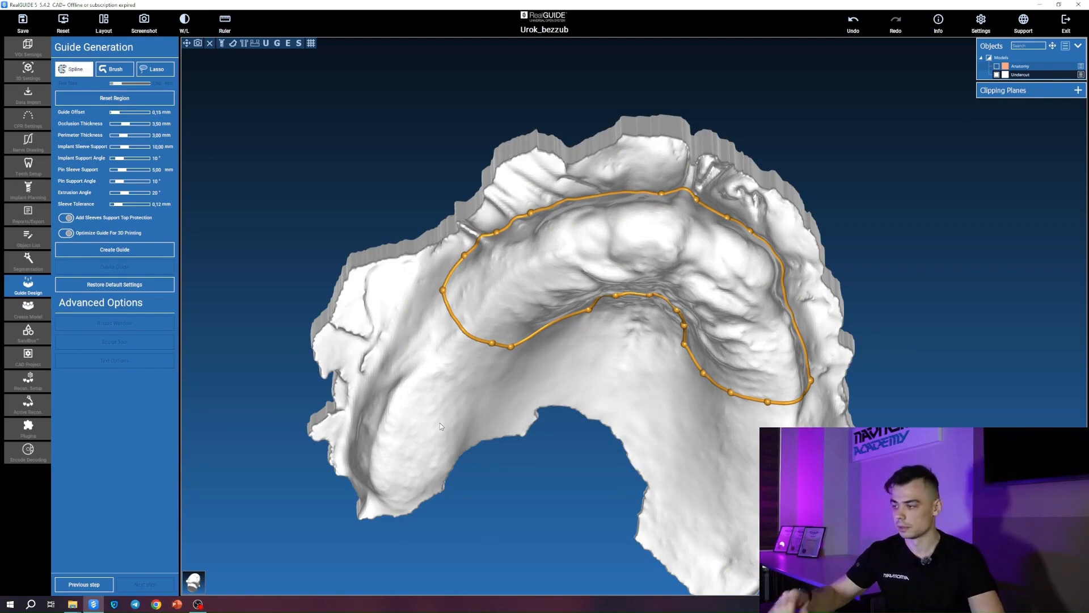
pyautogui.moveTo(640, 95); pyautogui.dragTo(482, 348)
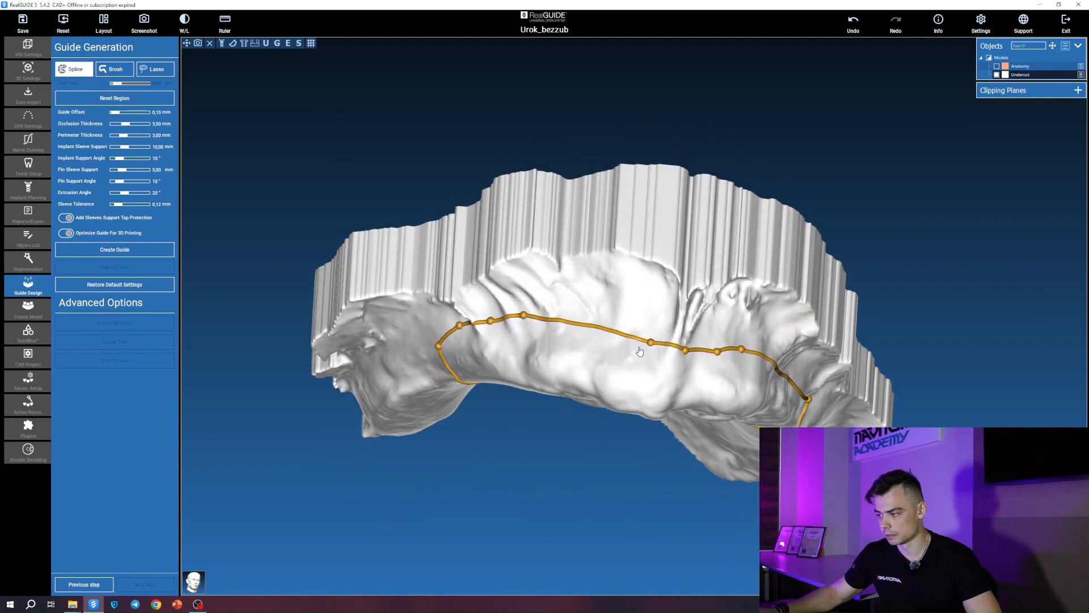
pyautogui.moveTo(845, 373); pyautogui.dragTo(777, 346)
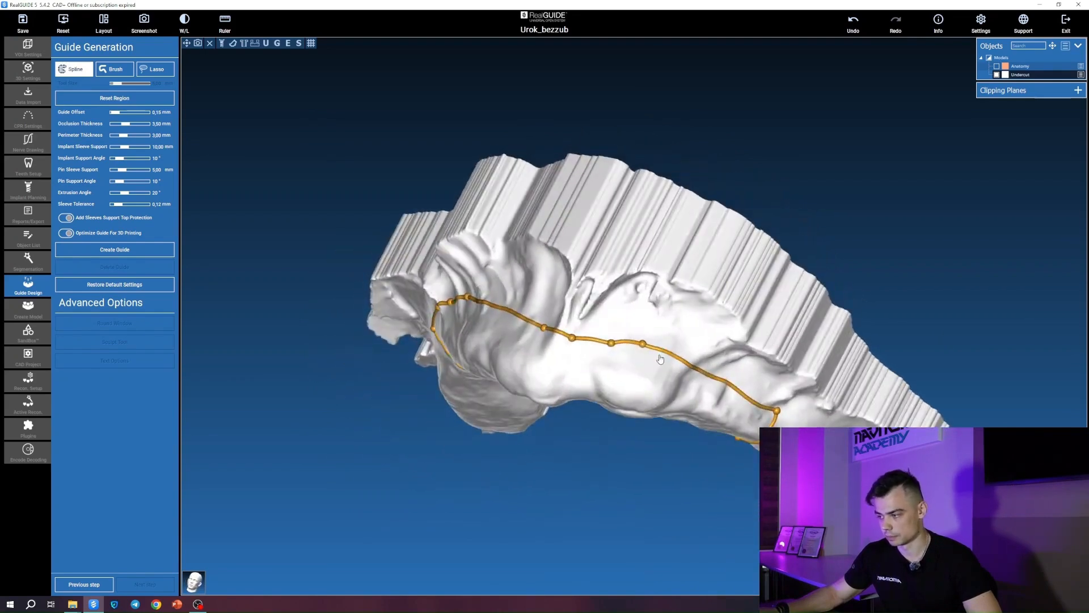
pyautogui.moveTo(681, 513); pyautogui.dragTo(586, 337)
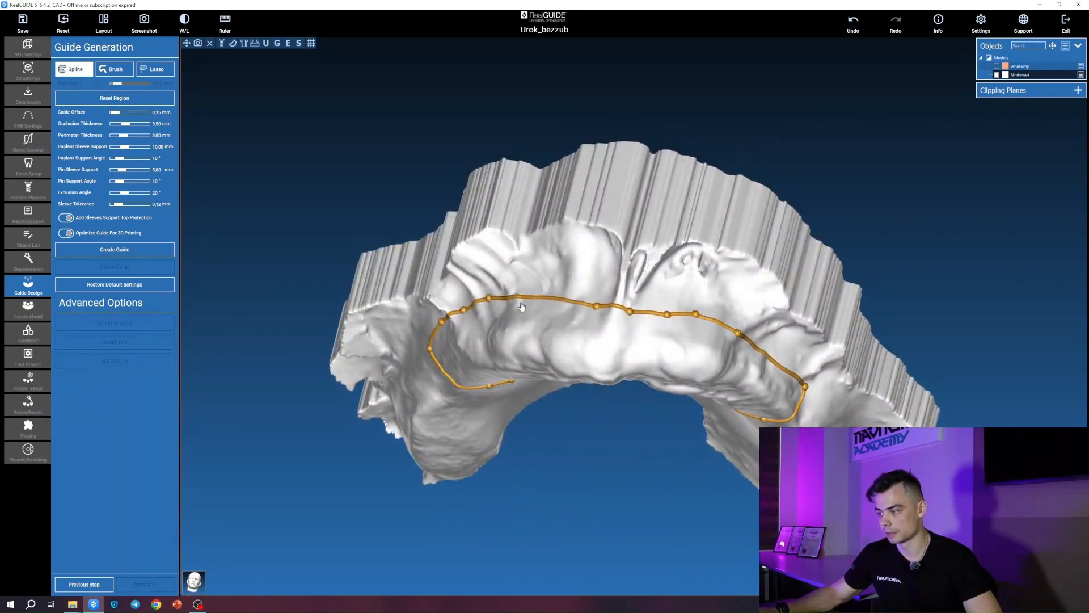
# Reshape the palatal part of the guide outline by moving its middle points back into a smooth arch behind the palatal folds.
pyautogui.moveTo(582, 459); pyautogui.dragTo(558, 339)
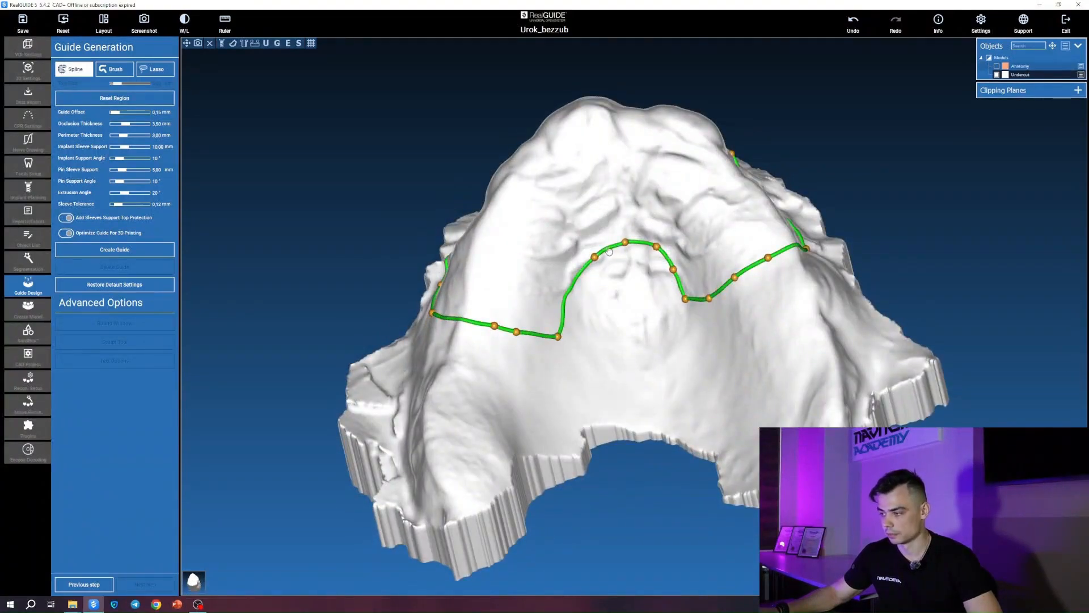
pyautogui.moveTo(594, 261); pyautogui.dragTo(670, 284)
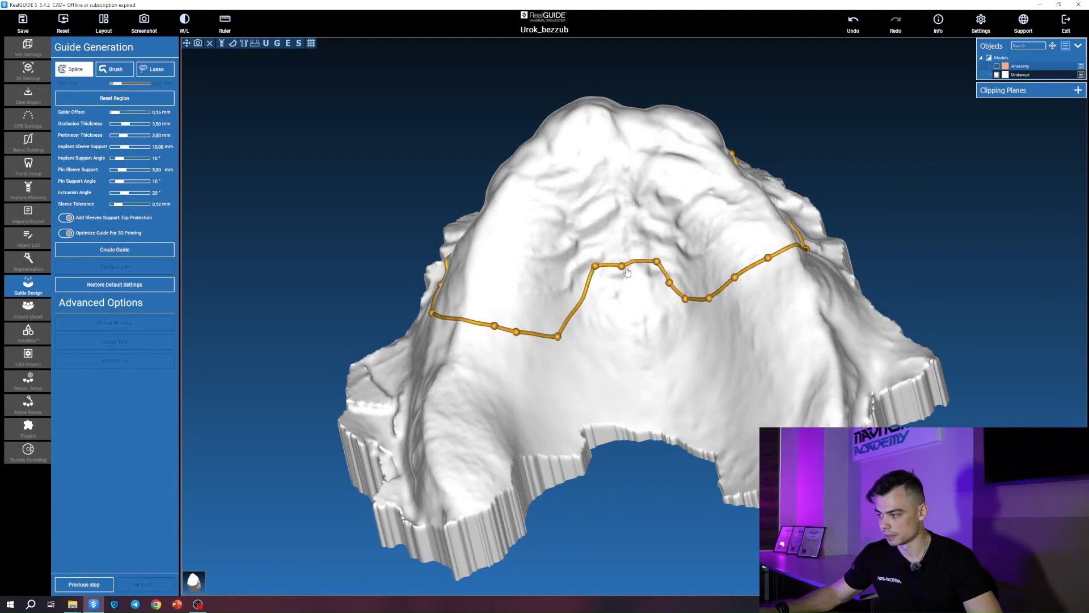
pyautogui.moveTo(598, 269); pyautogui.dragTo(596, 288)
pyautogui.moveTo(660, 257); pyautogui.dragTo(652, 272)
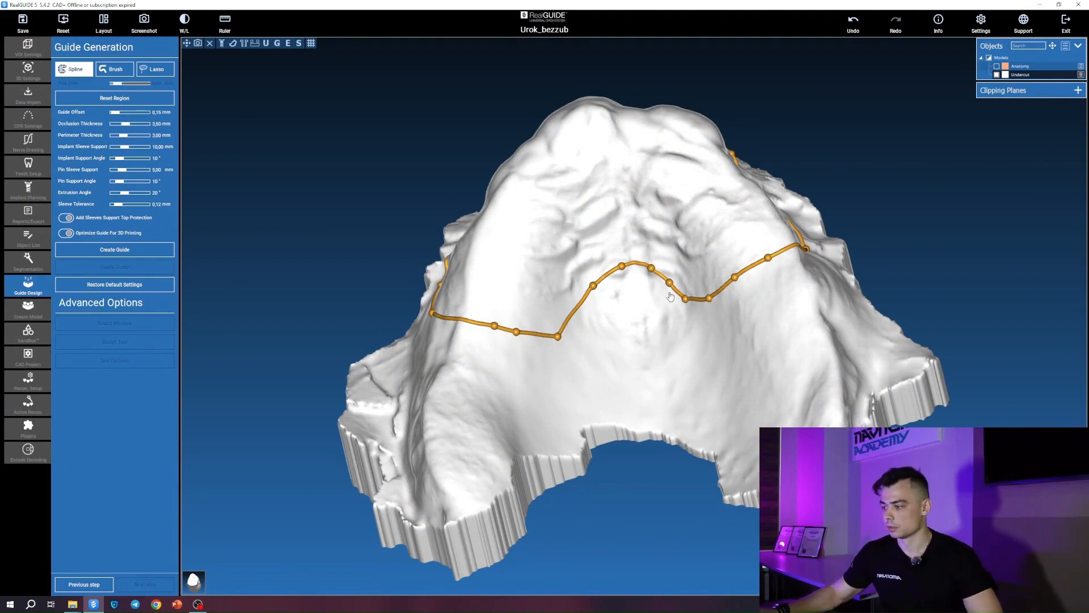
# Create the surgical guide from the region enclosed by the spline outline.
pyautogui.moveTo(961, 198); pyautogui.dragTo(992, 349)
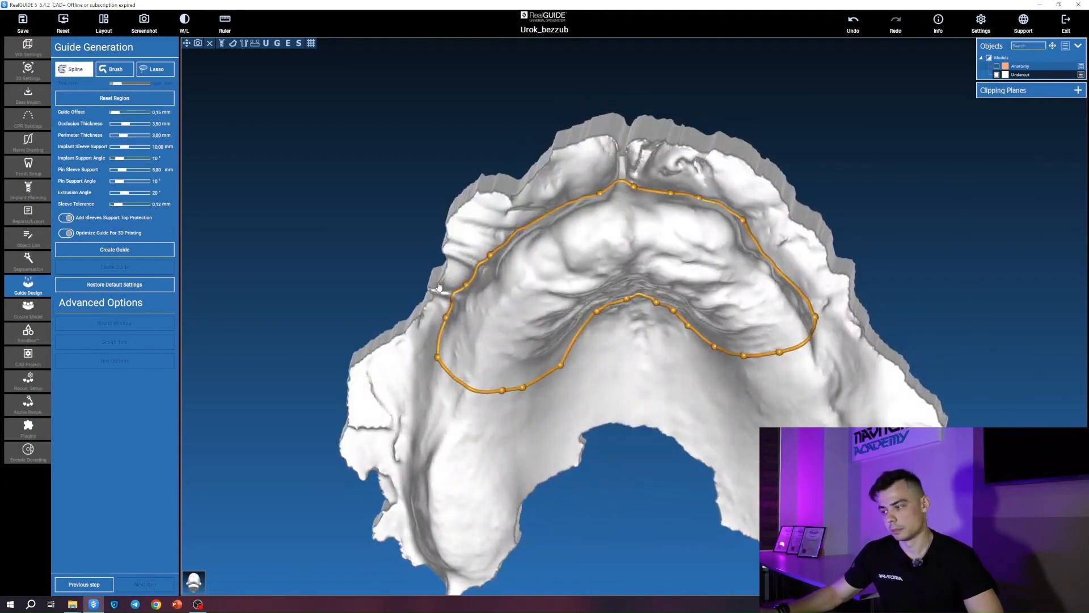
pyautogui.moveTo(356, 475); pyautogui.dragTo(308, 430)
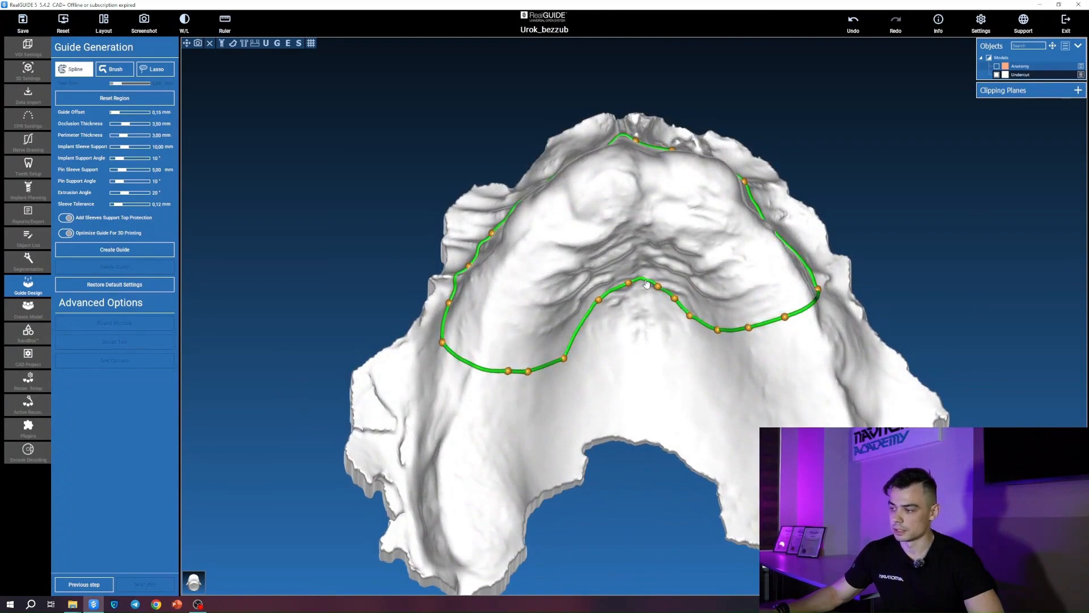
pyautogui.moveTo(902, 286); pyautogui.dragTo(889, 248)
pyautogui.click(159, 250)
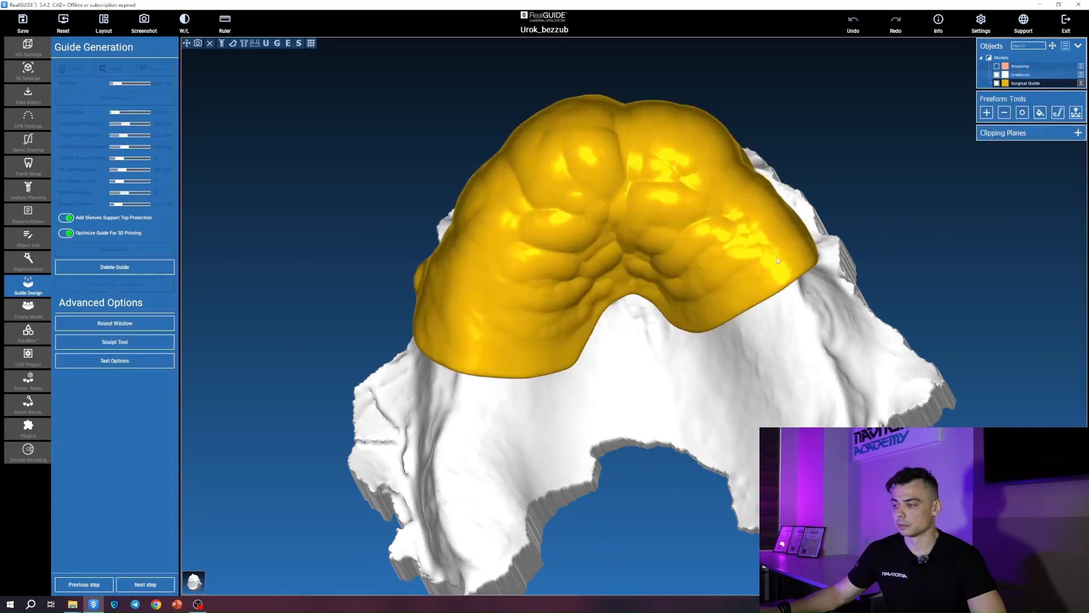
# Hide and show the Surgical Guide and the Undercut model in turn to examine the covered ridge and the guide's inner surface.
pyautogui.click(997, 83)
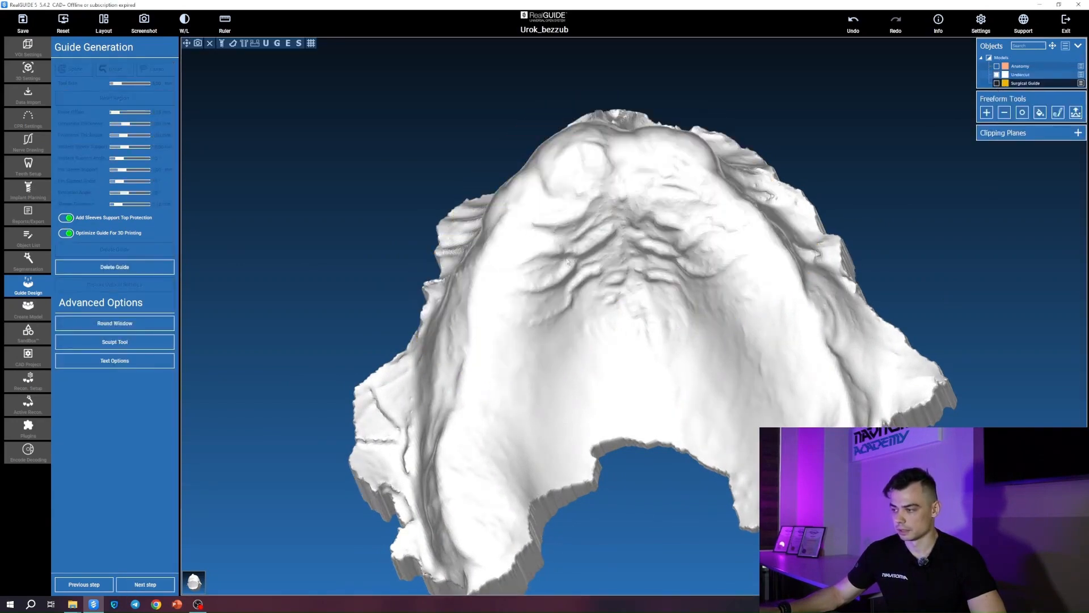
pyautogui.moveTo(839, 134); pyautogui.dragTo(840, 149)
pyautogui.click(996, 83)
pyautogui.moveTo(853, 93); pyautogui.dragTo(492, 337)
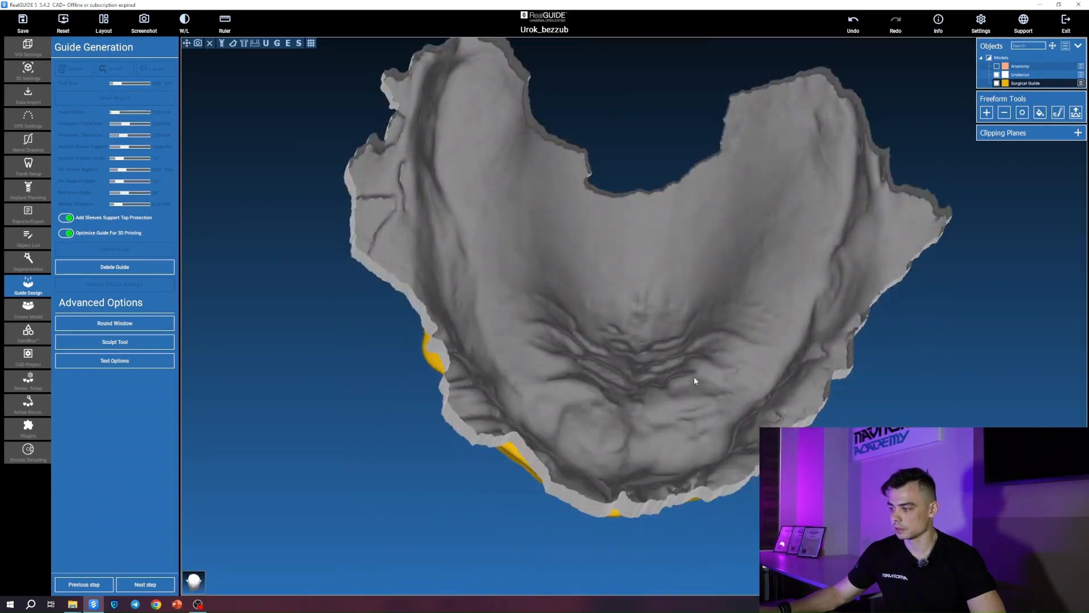
pyautogui.click(997, 74)
pyautogui.scroll(5, 665, 414)
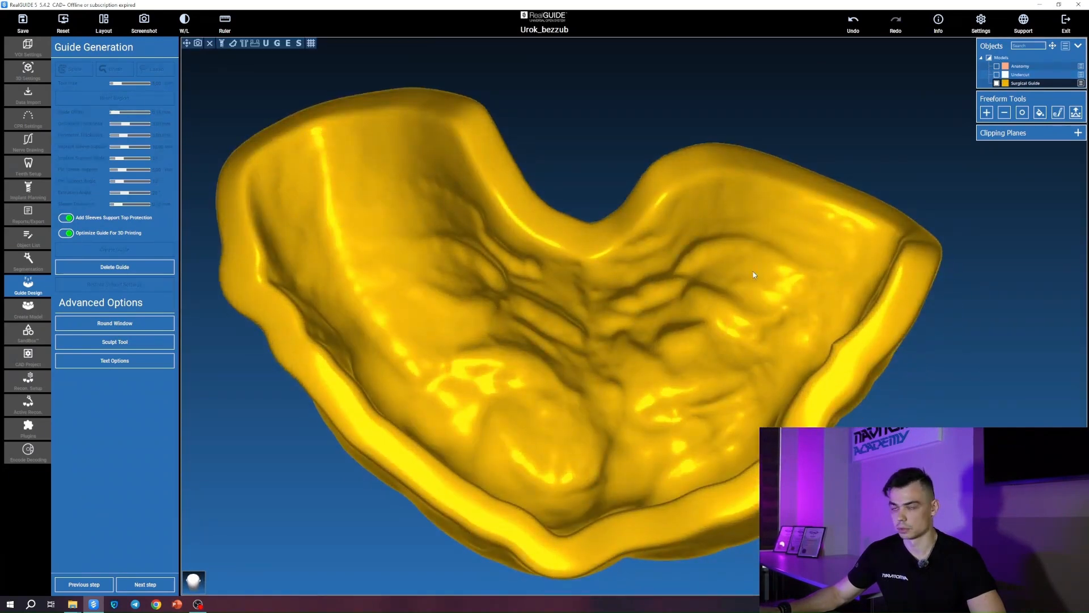
pyautogui.click(997, 74)
# Examine the outer surface and edges of the surgical guide seated on the Undercut model from several sides.
pyautogui.moveTo(850, 329); pyautogui.dragTo(861, 213)
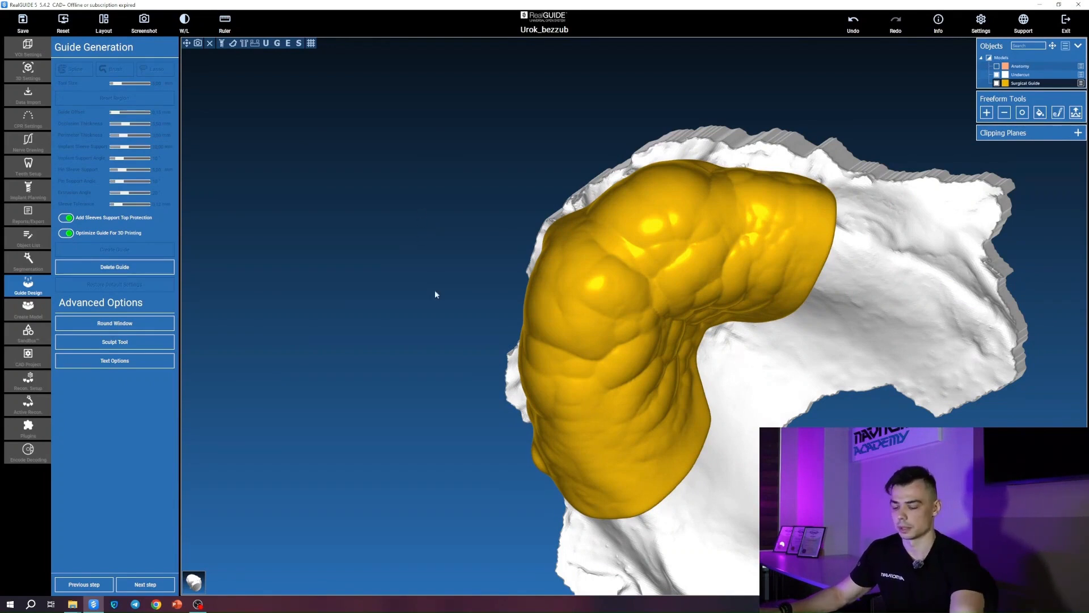
pyautogui.moveTo(435, 295); pyautogui.dragTo(414, 272)
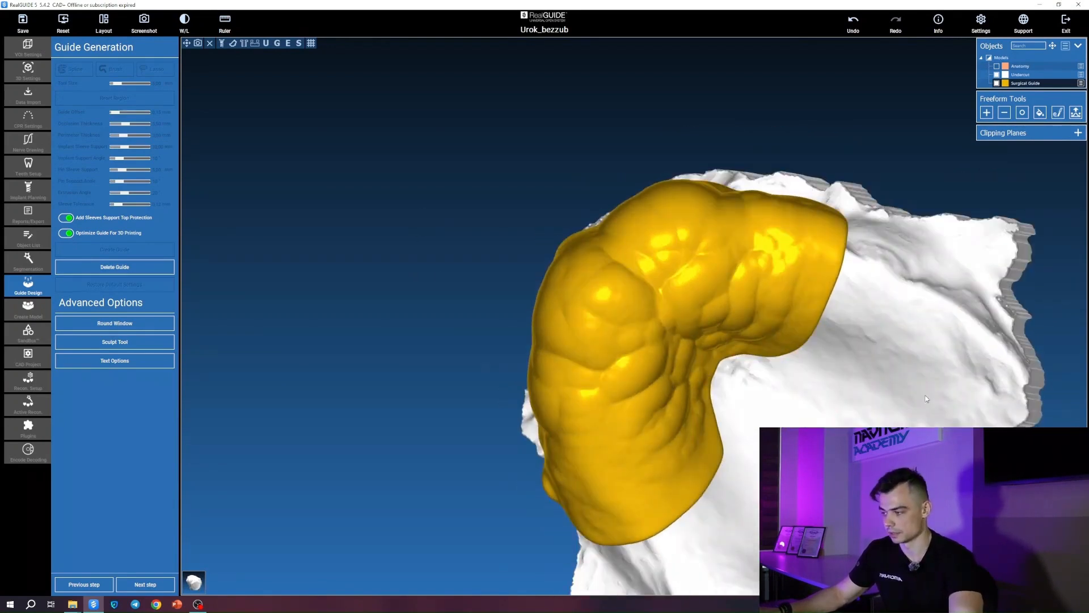
pyautogui.moveTo(839, 473); pyautogui.dragTo(730, 365, button='middle')
pyautogui.moveTo(730, 364); pyautogui.dragTo(787, 326)
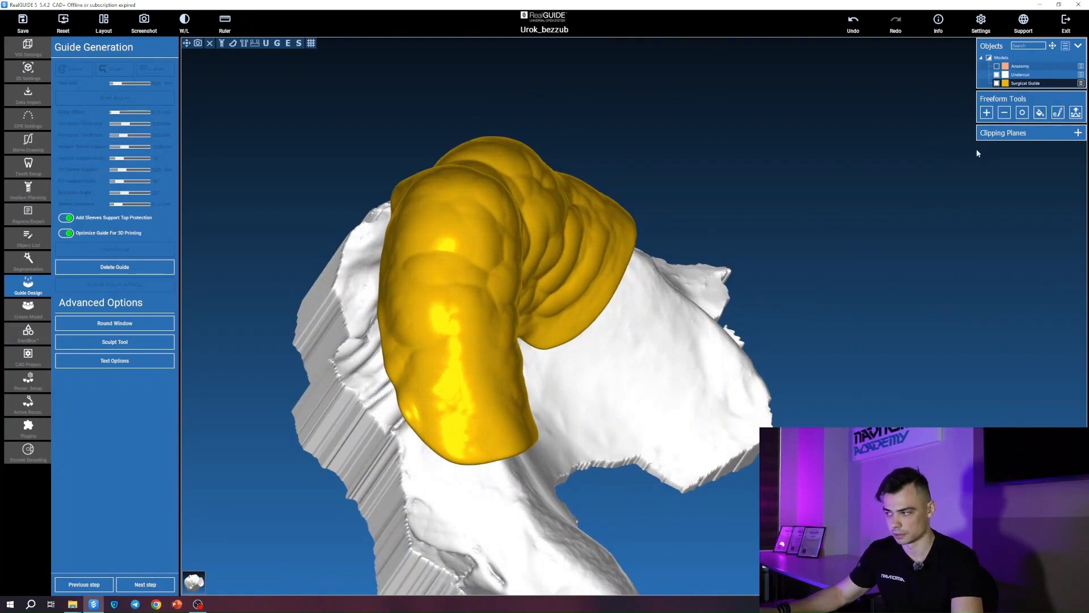
pyautogui.moveTo(877, 159); pyautogui.dragTo(736, 310)
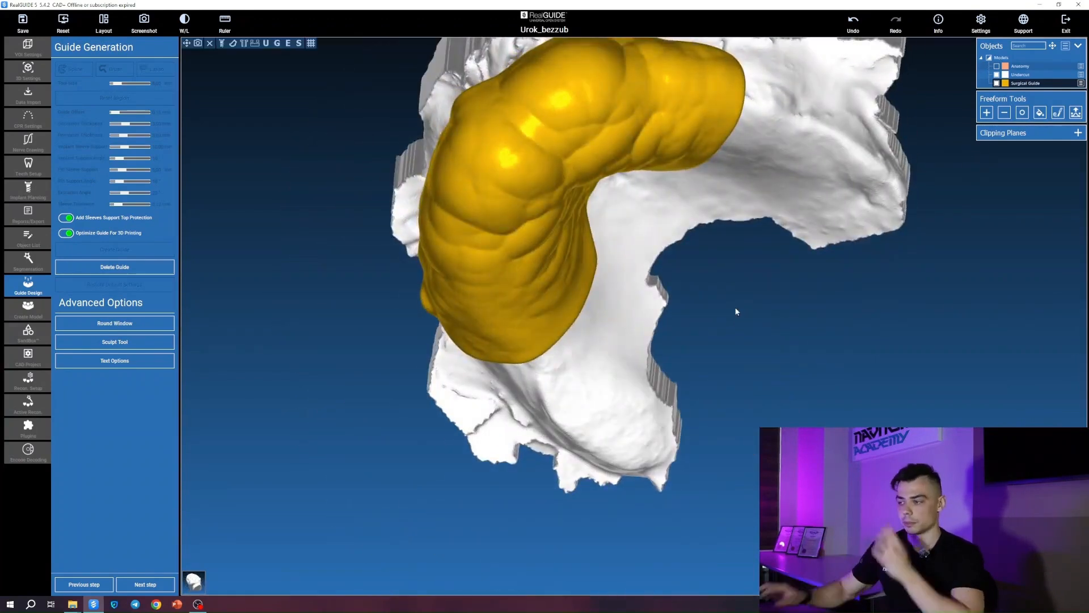
pyautogui.moveTo(737, 308); pyautogui.dragTo(355, 120)
# Smooth the bump on the outer edge of the guide with the Smooth freeform tool, hiding the Undercut model while working.
pyautogui.click(266, 44)
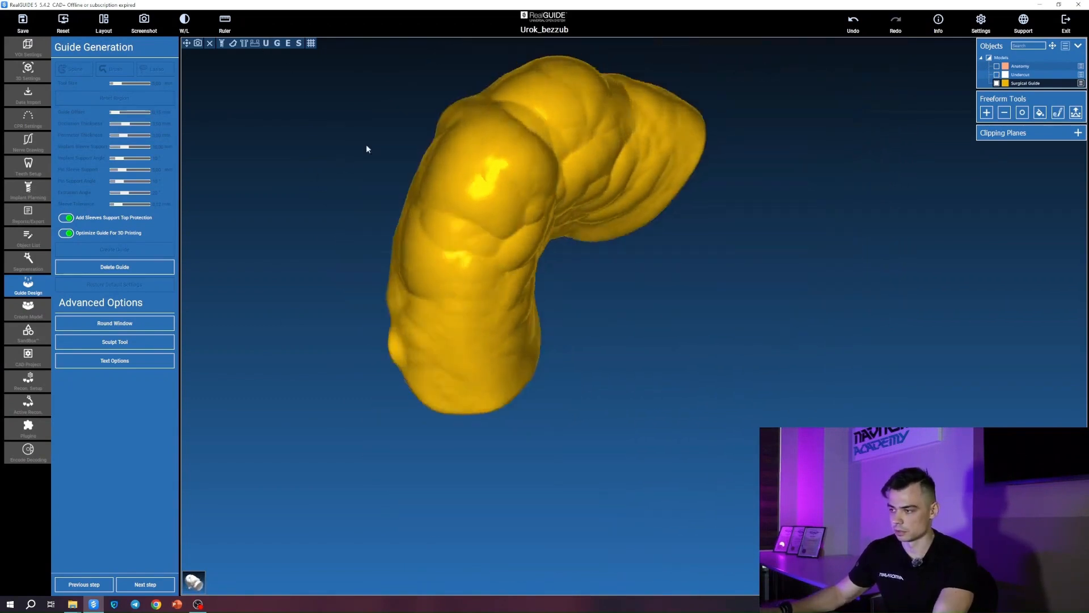
pyautogui.click(1021, 113)
pyautogui.moveTo(581, 324); pyautogui.dragTo(526, 316)
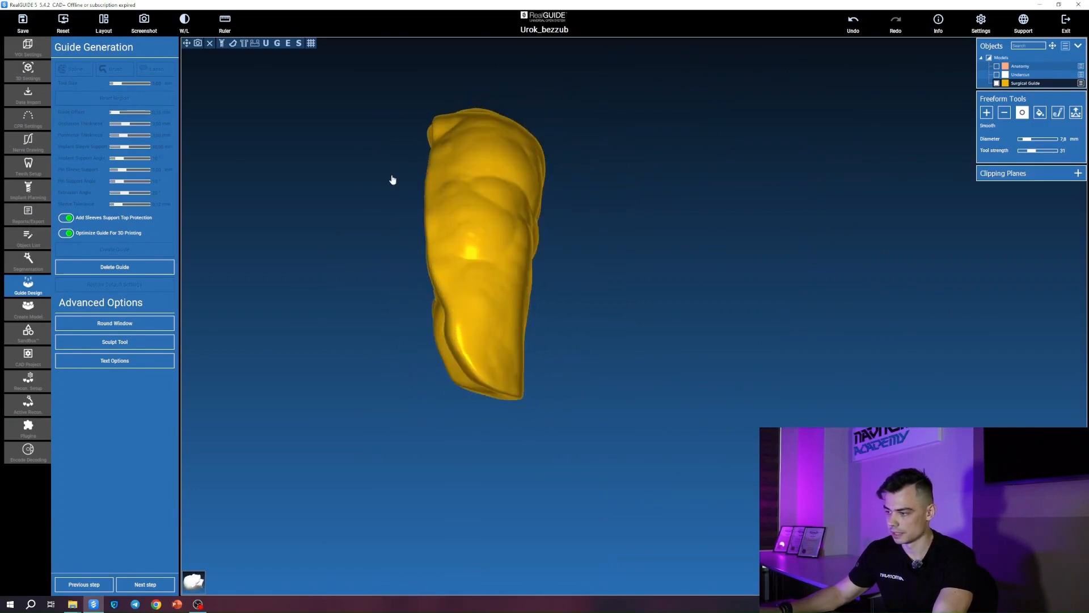
pyautogui.moveTo(392, 180); pyautogui.dragTo(460, 284)
pyautogui.moveTo(553, 207)
pyautogui.mouseDown()
pyautogui.moveTo(734, 335)
pyautogui.moveTo(868, 284)
pyautogui.moveTo(941, 316)
pyautogui.moveTo(953, 343)
pyautogui.moveTo(785, 116)
pyautogui.mouseUp()
pyautogui.moveTo(785, 116); pyautogui.dragTo(598, 270, button='right')
pyautogui.moveTo(484, 289); pyautogui.dragTo(426, 313, button='middle')
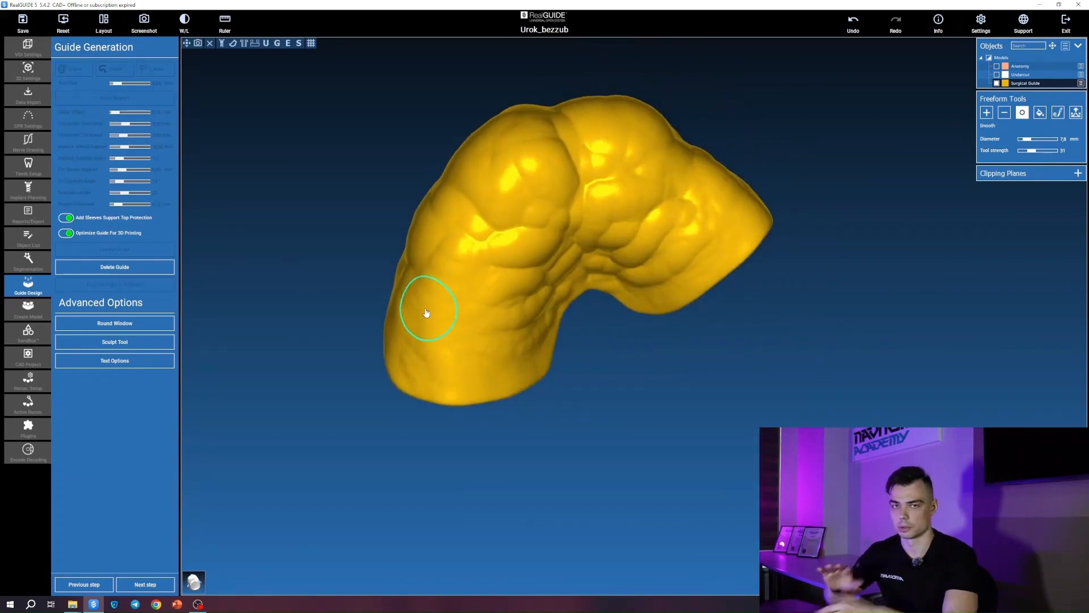
pyautogui.moveTo(511, 183); pyautogui.dragTo(452, 190, button='right')
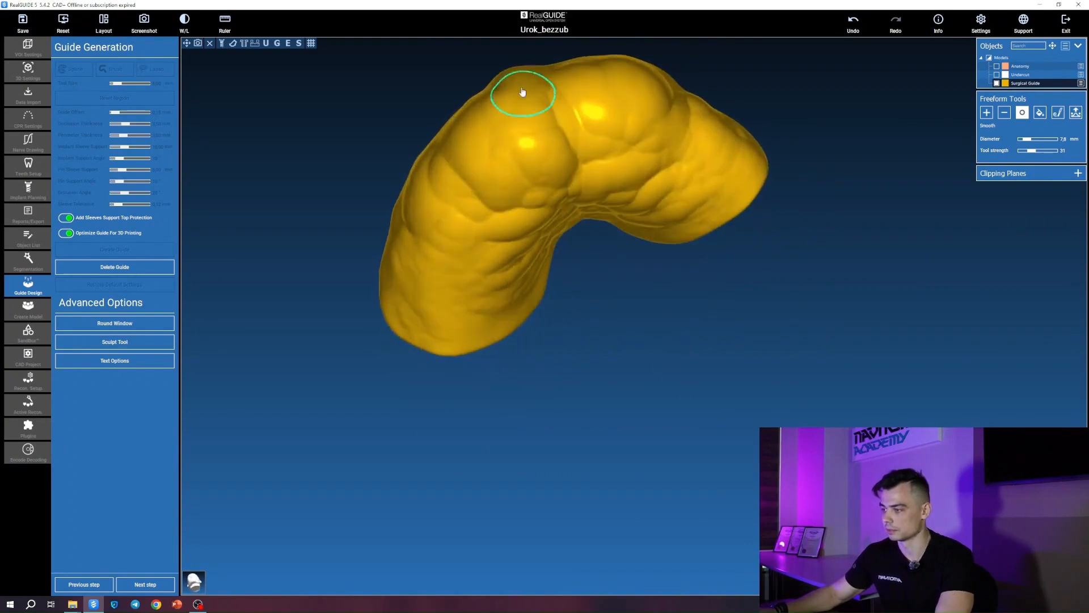
pyautogui.moveTo(504, 80)
pyautogui.mouseDown(button='right')
pyautogui.moveTo(467, 88)
pyautogui.moveTo(383, 313)
pyautogui.moveTo(808, 109)
pyautogui.moveTo(794, 175)
pyautogui.moveTo(757, 126)
pyautogui.moveTo(792, 72)
pyautogui.moveTo(790, 106)
pyautogui.moveTo(778, 42)
pyautogui.mouseUp(button='right')
pyautogui.click(997, 74)
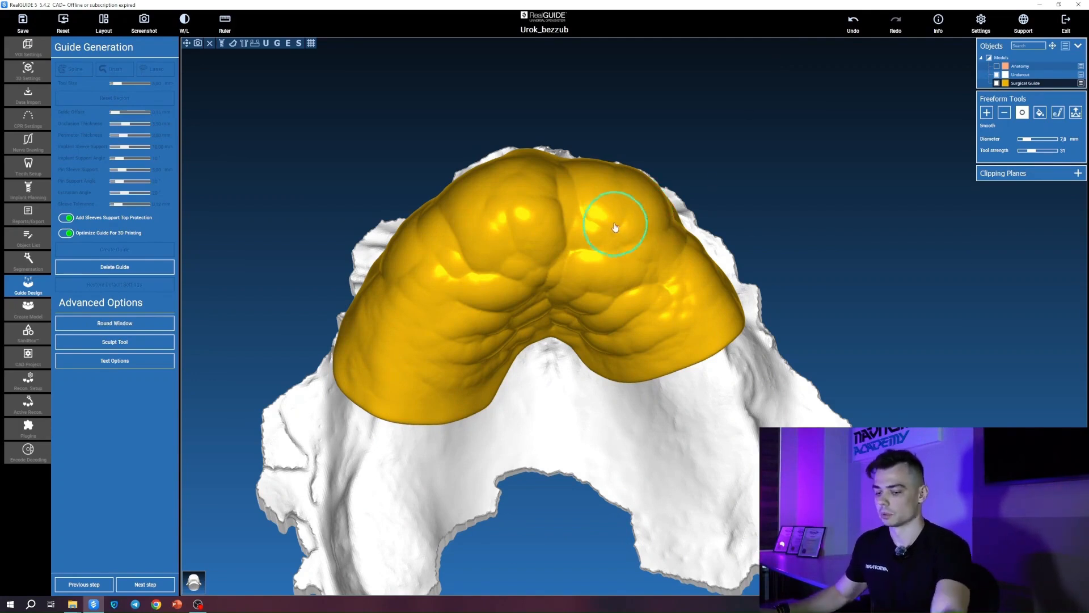
# Cut a round window of 0.80 mm size and 50 mm depth into the outer side of the guide near one end.
pyautogui.click(135, 324)
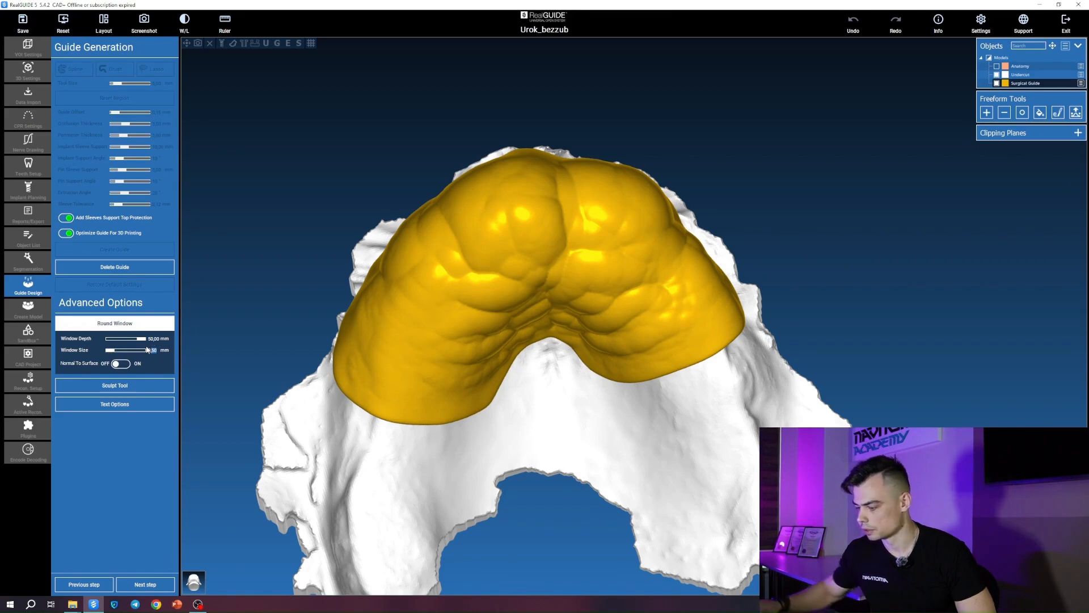
pyautogui.moveTo(233, 365); pyautogui.dragTo(412, 465)
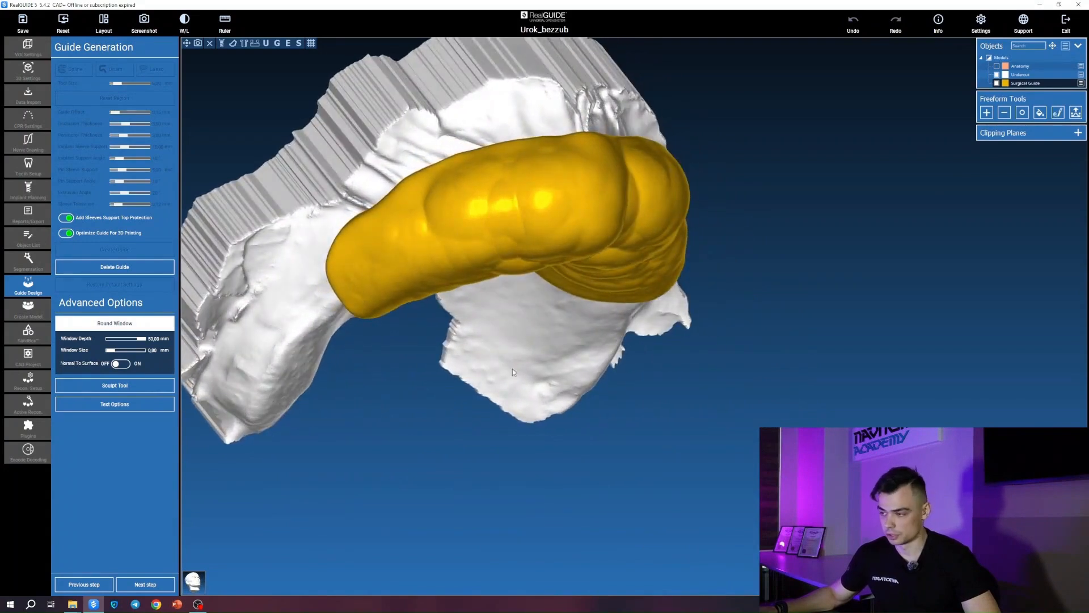
pyautogui.moveTo(408, 369); pyautogui.dragTo(449, 288)
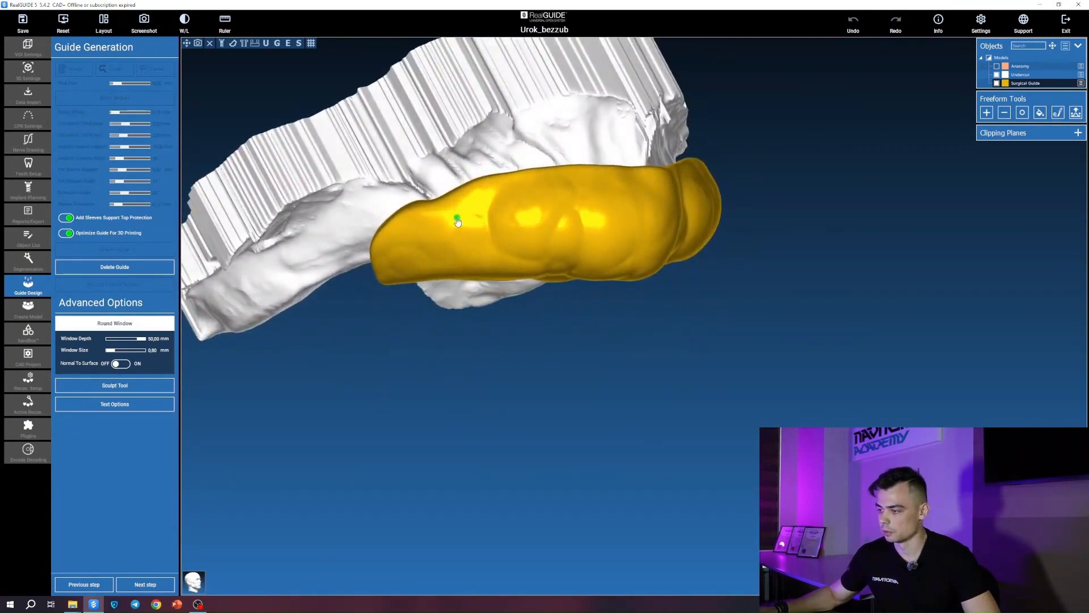
pyautogui.scroll(10, 458, 221)
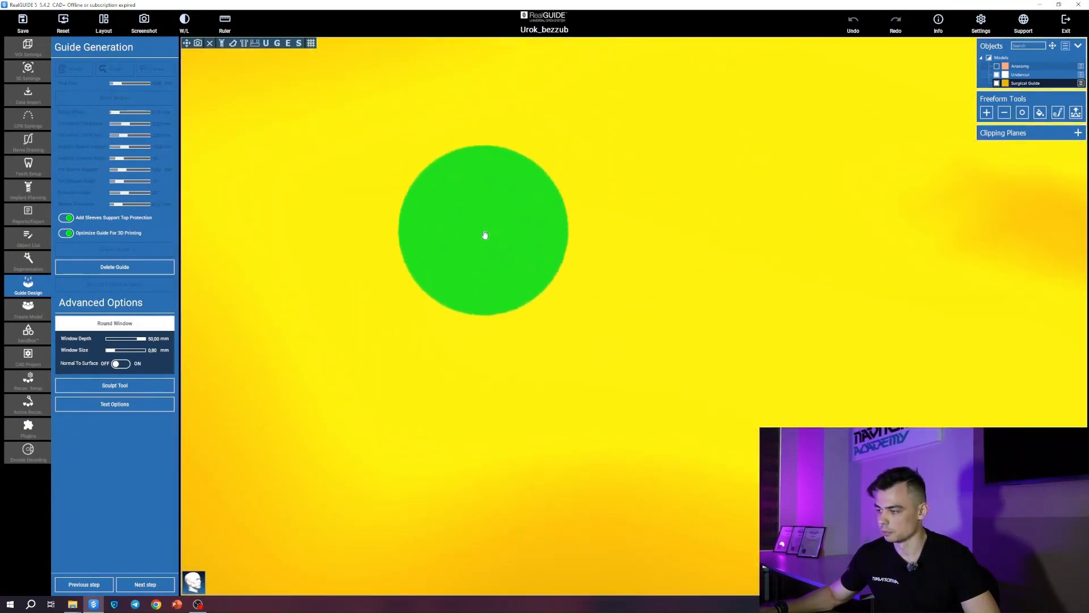
pyautogui.scroll(-8, 455, 222)
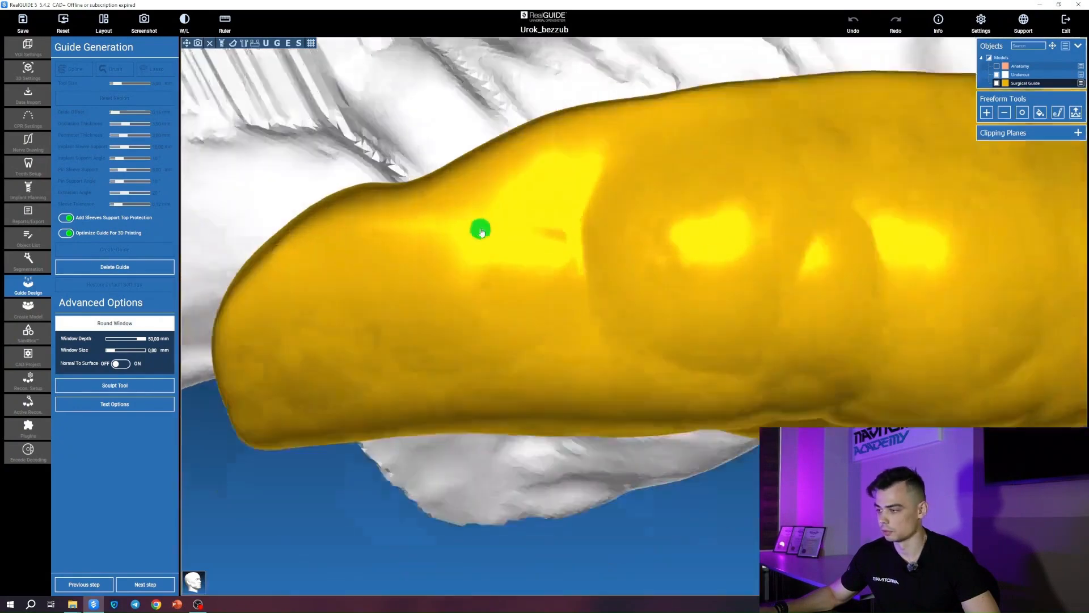
pyautogui.scroll(-2, 482, 233)
pyautogui.moveTo(464, 454); pyautogui.dragTo(432, 479)
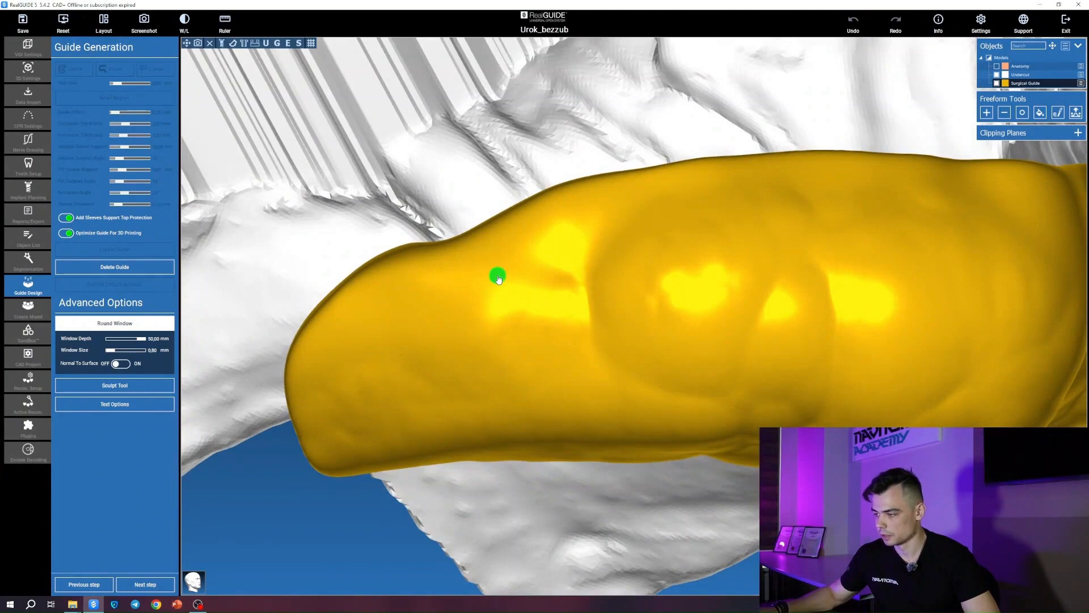
pyautogui.scroll(-2, 499, 283)
pyautogui.moveTo(498, 287); pyautogui.dragTo(755, 295)
pyautogui.moveTo(1000, 222); pyautogui.dragTo(568, 323)
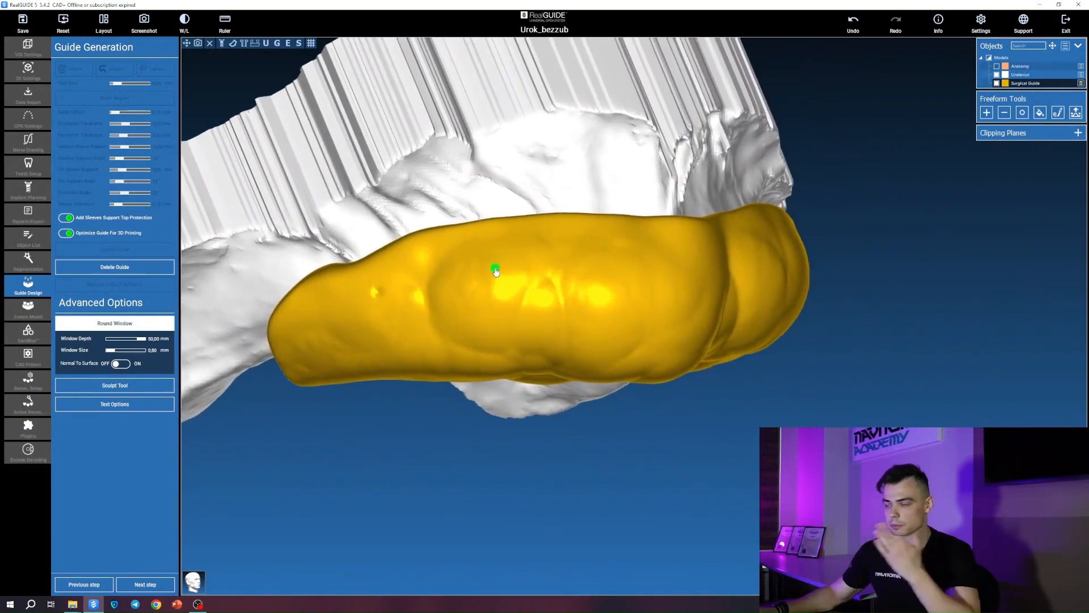
# Cut more round windows of 0.80 mm size and 50 mm depth along the outer side of the guide towards its other end.
pyautogui.moveTo(667, 362); pyautogui.dragTo(526, 302)
pyautogui.moveTo(598, 241); pyautogui.dragTo(469, 351)
pyautogui.moveTo(907, 442); pyautogui.dragTo(792, 422)
pyautogui.moveTo(872, 396); pyautogui.dragTo(862, 309)
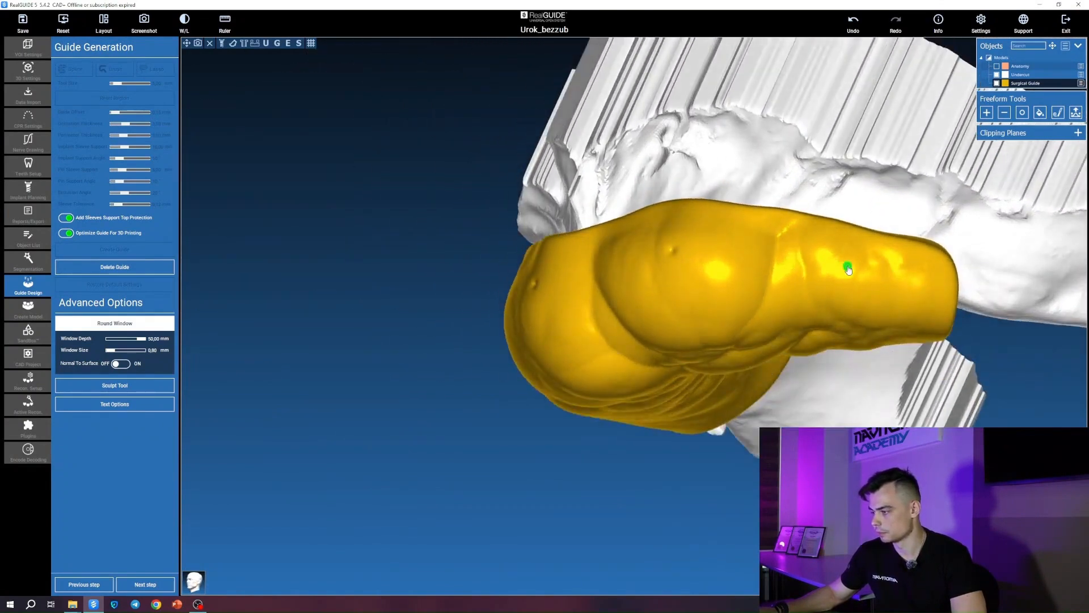
pyautogui.moveTo(609, 444); pyautogui.dragTo(675, 427)
pyautogui.scroll(4, 675, 424)
pyautogui.moveTo(432, 394); pyautogui.dragTo(769, 415, button='middle')
pyautogui.moveTo(769, 415); pyautogui.dragTo(450, 455)
pyautogui.moveTo(662, 195); pyautogui.dragTo(901, 398)
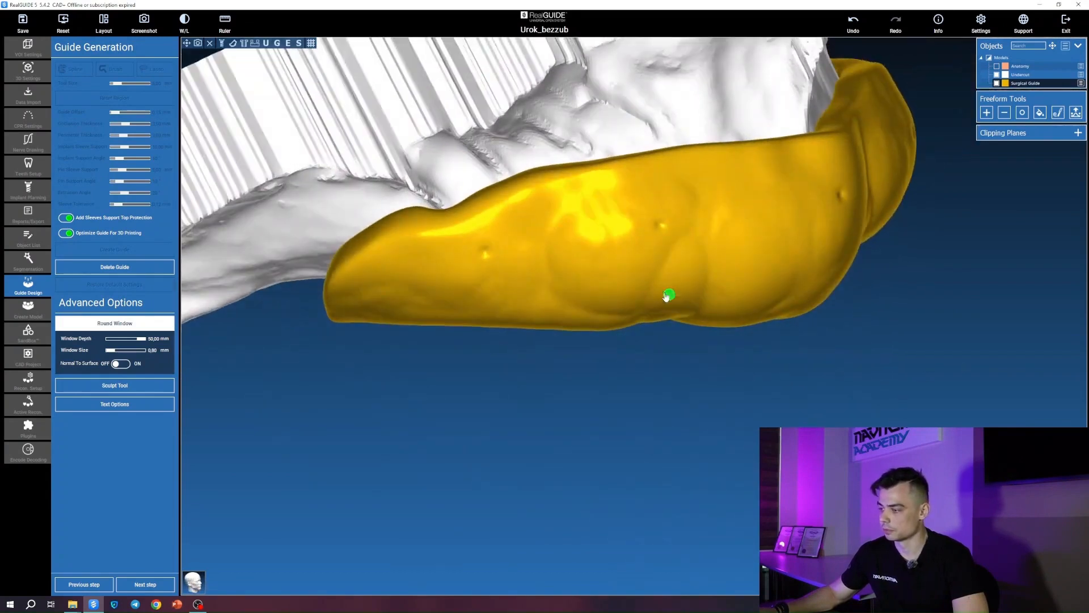
# Examine the round windows on the outer side of the guide up close and from slightly different angles.
pyautogui.scroll(8, 570, 275)
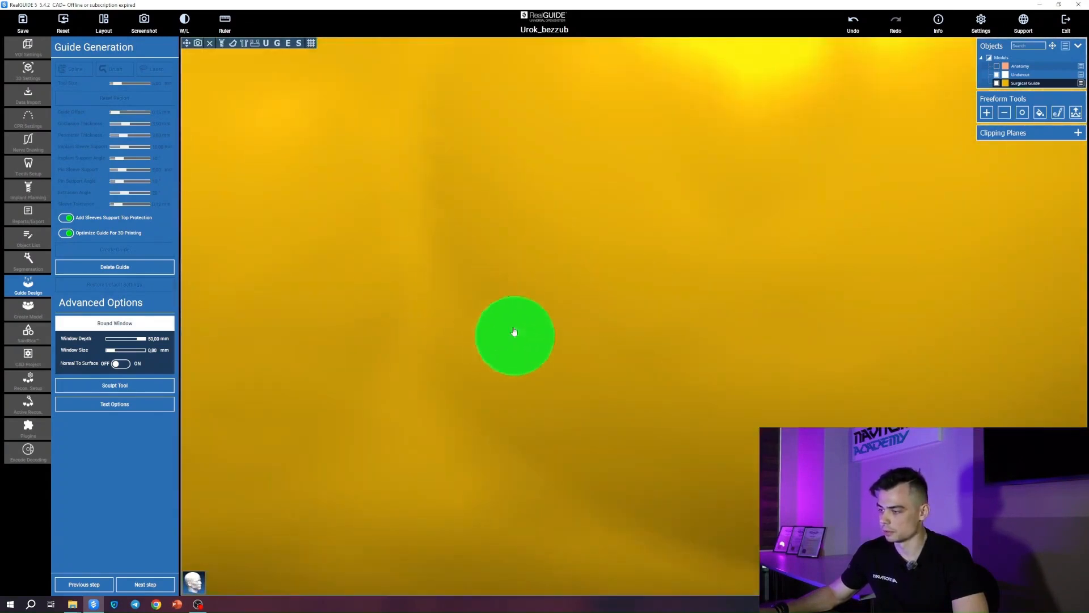
pyautogui.scroll(-6, 494, 336)
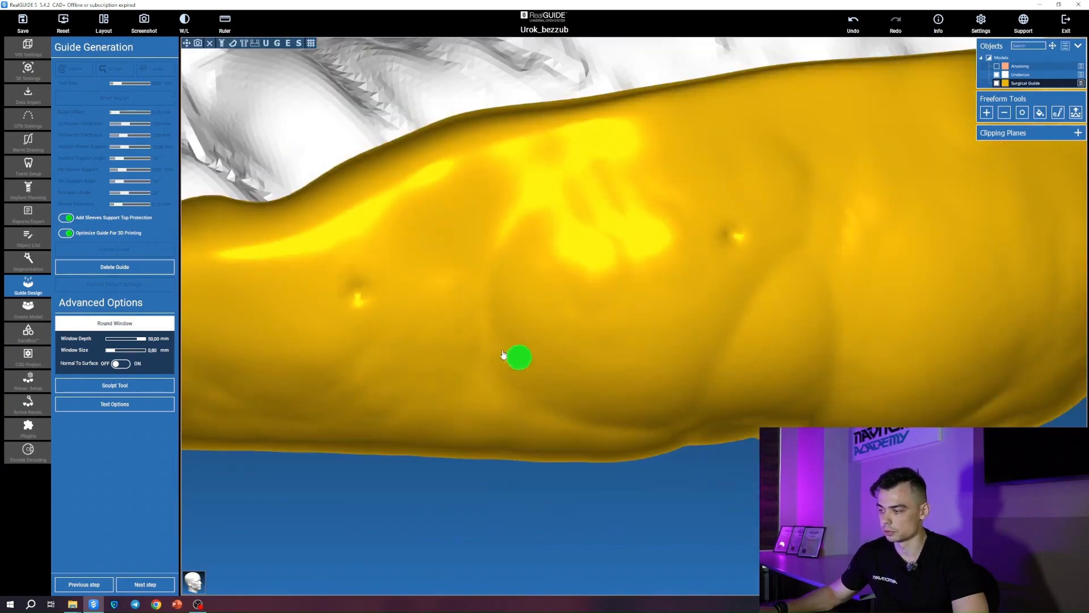
pyautogui.scroll(-2, 505, 357)
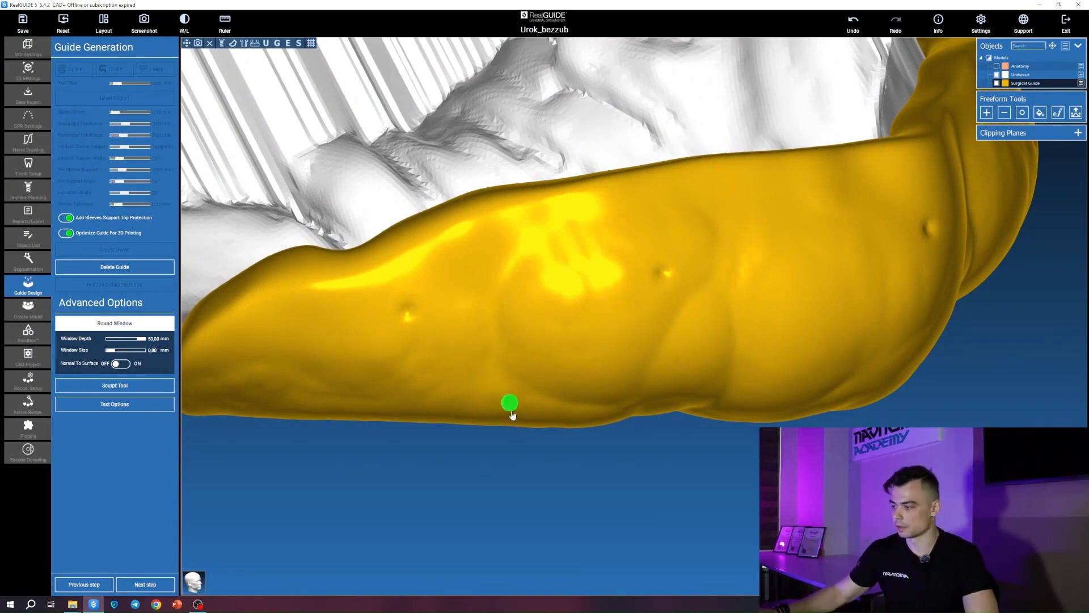
pyautogui.moveTo(635, 485); pyautogui.dragTo(545, 442, button='middle')
pyautogui.moveTo(755, 425)
pyautogui.mouseDown()
pyautogui.moveTo(683, 423)
pyautogui.moveTo(737, 436)
pyautogui.mouseUp()
pyautogui.moveTo(535, 453); pyautogui.dragTo(791, 441, button='middle')
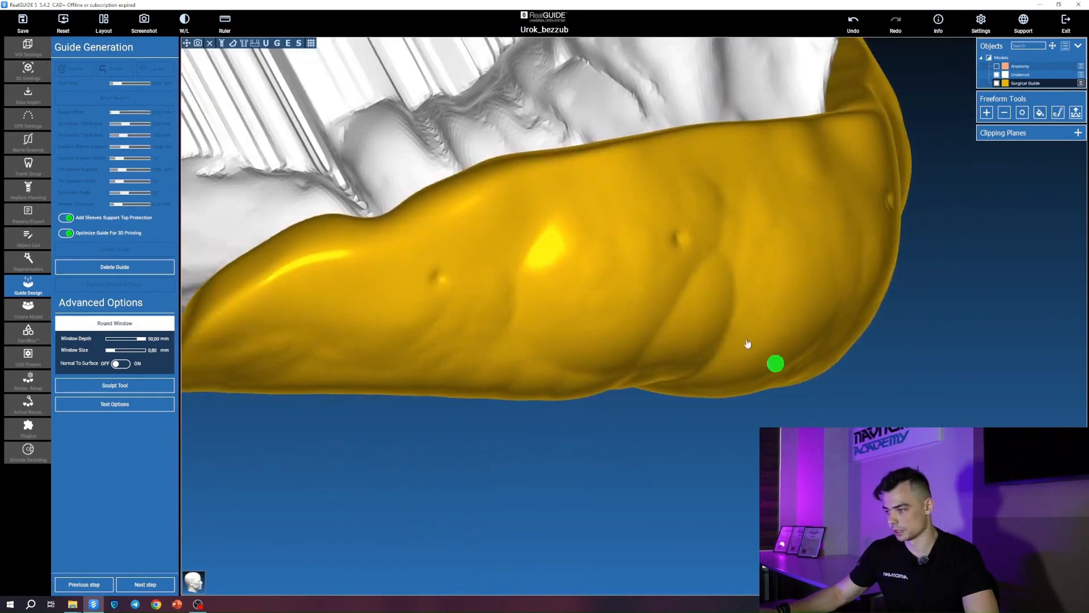
pyautogui.moveTo(590, 493); pyautogui.dragTo(652, 492)
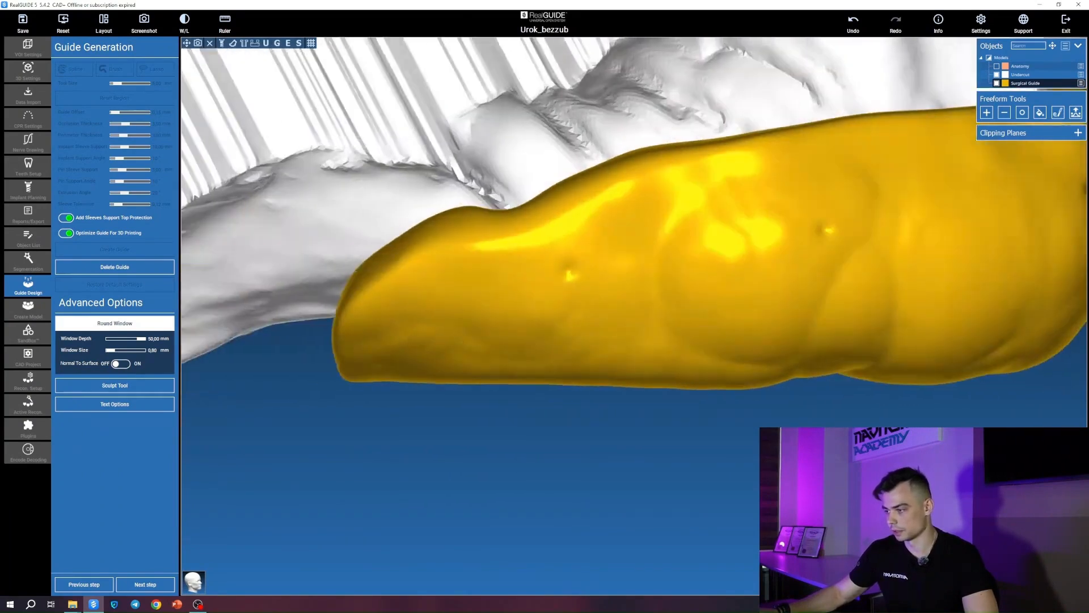
pyautogui.moveTo(652, 492); pyautogui.dragTo(533, 490, button='middle')
pyautogui.moveTo(533, 490); pyautogui.dragTo(1066, 323)
pyautogui.moveTo(845, 221); pyautogui.dragTo(297, 290)
pyautogui.moveTo(471, 253); pyautogui.dragTo(813, 272)
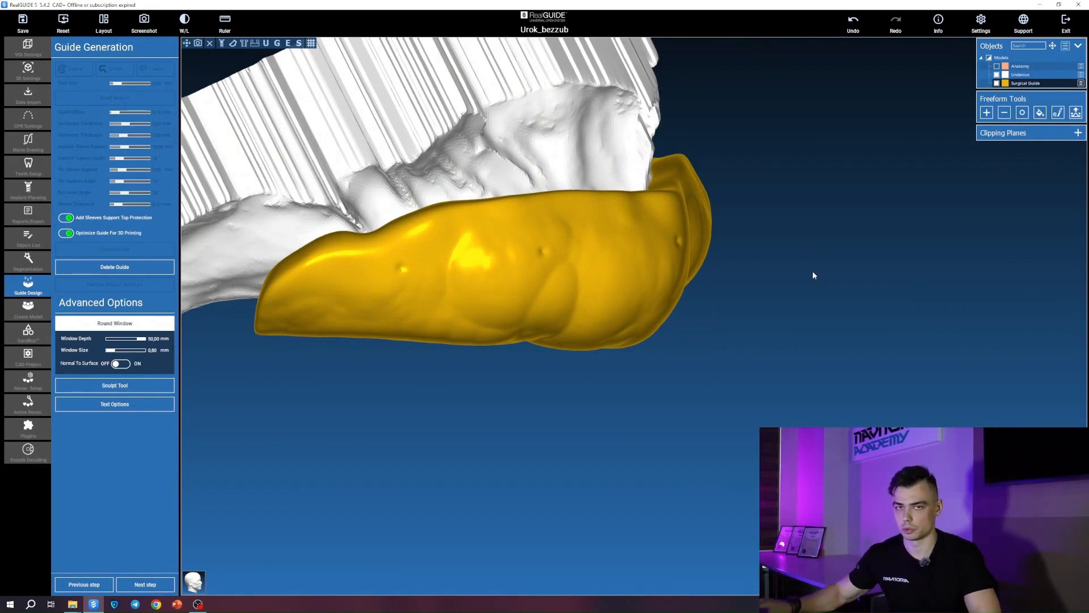
# Check the placement of the outer windows against the guide's crest, viewing it from the side and from above.
pyautogui.moveTo(812, 275)
pyautogui.mouseDown()
pyautogui.moveTo(768, 365)
pyautogui.moveTo(632, 257)
pyautogui.moveTo(611, 148)
pyautogui.moveTo(709, 110)
pyautogui.moveTo(696, 169)
pyautogui.moveTo(631, 88)
pyautogui.moveTo(717, 110)
pyautogui.moveTo(648, 129)
pyautogui.moveTo(634, 202)
pyautogui.moveTo(607, 171)
pyautogui.moveTo(687, 386)
pyautogui.moveTo(684, 291)
pyautogui.moveTo(686, 359)
pyautogui.moveTo(710, 397)
pyautogui.mouseUp()
pyautogui.scroll(5, 581, 329)
pyautogui.moveTo(581, 329); pyautogui.dragTo(524, 399)
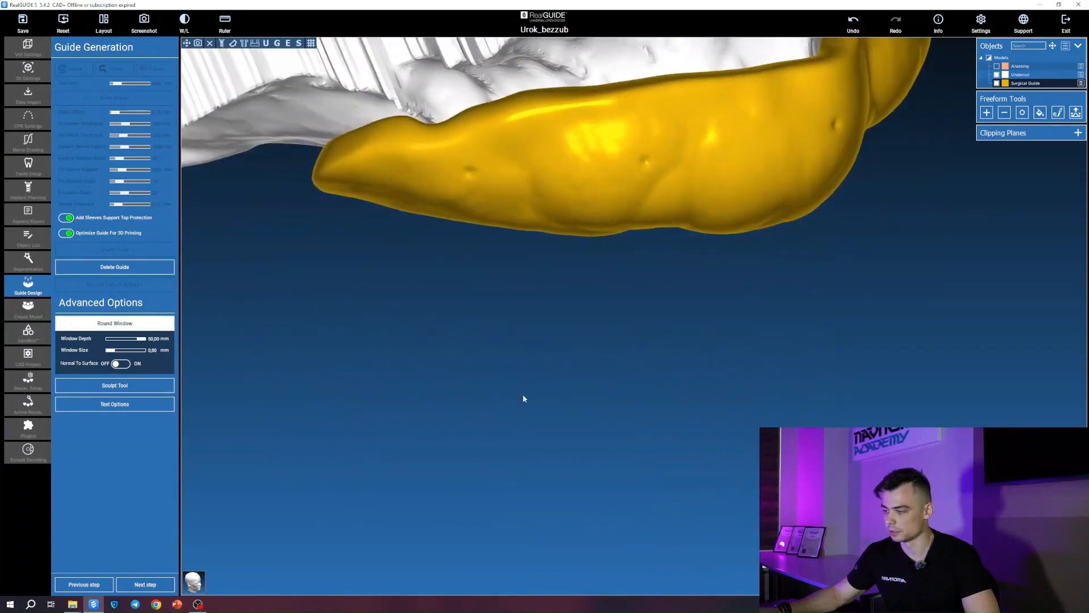
pyautogui.moveTo(518, 267); pyautogui.dragTo(414, 81)
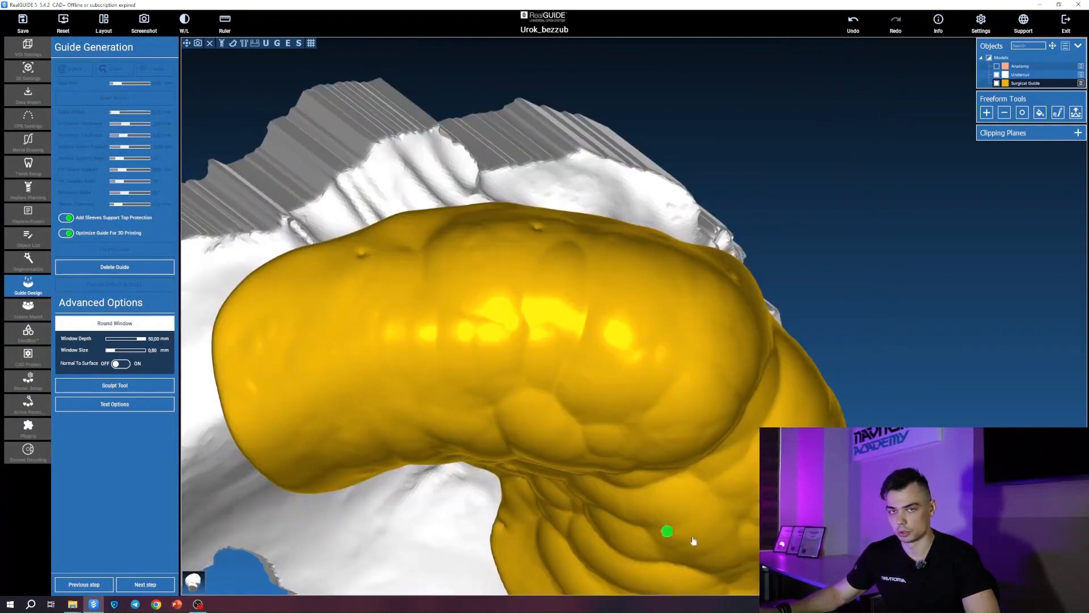
pyautogui.moveTo(693, 540); pyautogui.dragTo(697, 339)
pyautogui.moveTo(492, 489); pyautogui.dragTo(417, 331)
pyautogui.moveTo(420, 214)
pyautogui.mouseDown()
pyautogui.moveTo(356, 572)
pyautogui.moveTo(292, 265)
pyautogui.moveTo(268, 270)
pyautogui.moveTo(274, 311)
pyautogui.mouseUp()
pyautogui.scroll(3, 391, 267)
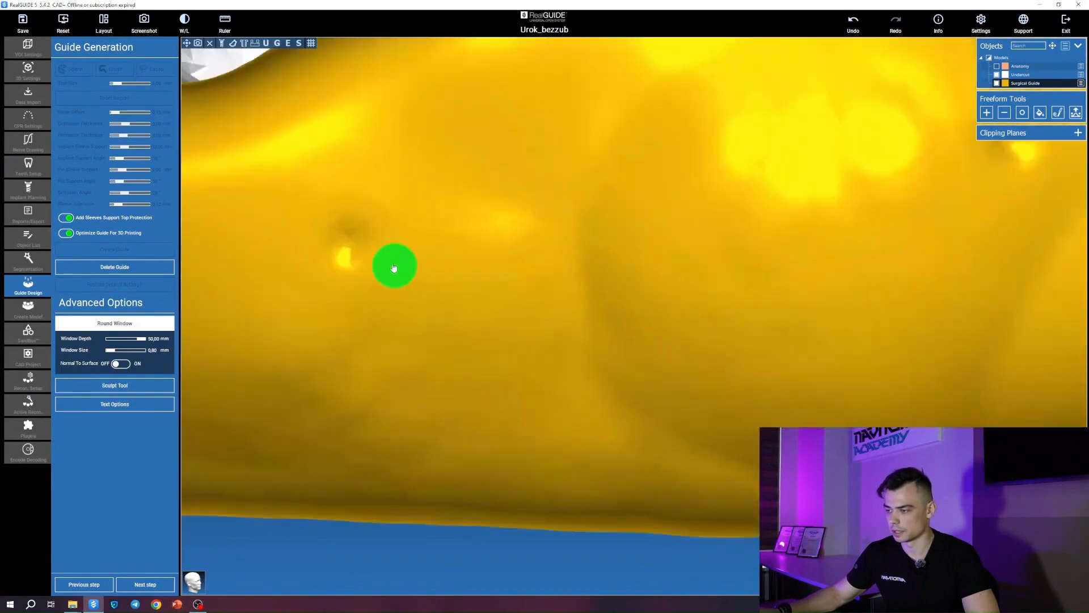
pyautogui.scroll(-5, 384, 379)
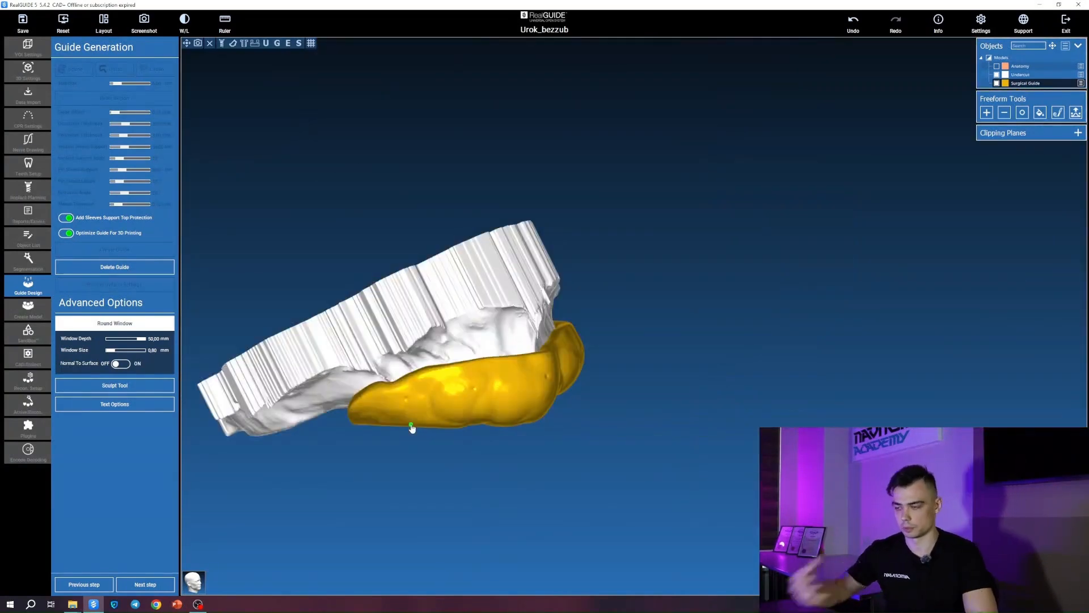
# Cut a row of 0.80 mm round windows, 50 mm deep, along the crest of the guide from one end to the other.
pyautogui.moveTo(411, 426); pyautogui.dragTo(498, 340)
pyautogui.moveTo(498, 340); pyautogui.dragTo(435, 181, button='middle')
pyautogui.scroll(4, 426, 198)
pyautogui.moveTo(400, 259); pyautogui.dragTo(387, 233)
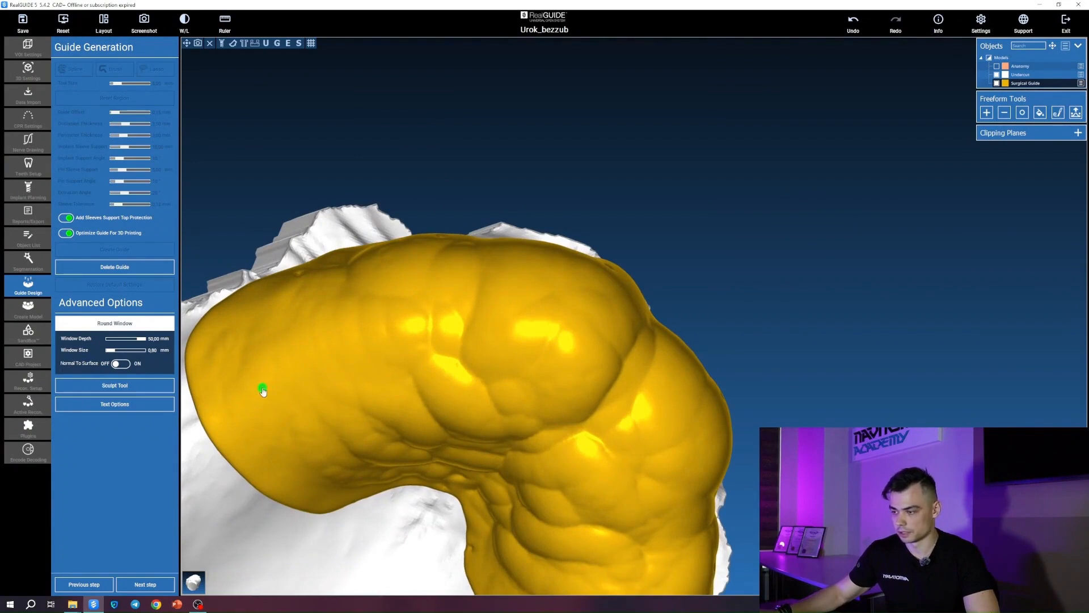
pyautogui.moveTo(643, 331); pyautogui.dragTo(634, 311)
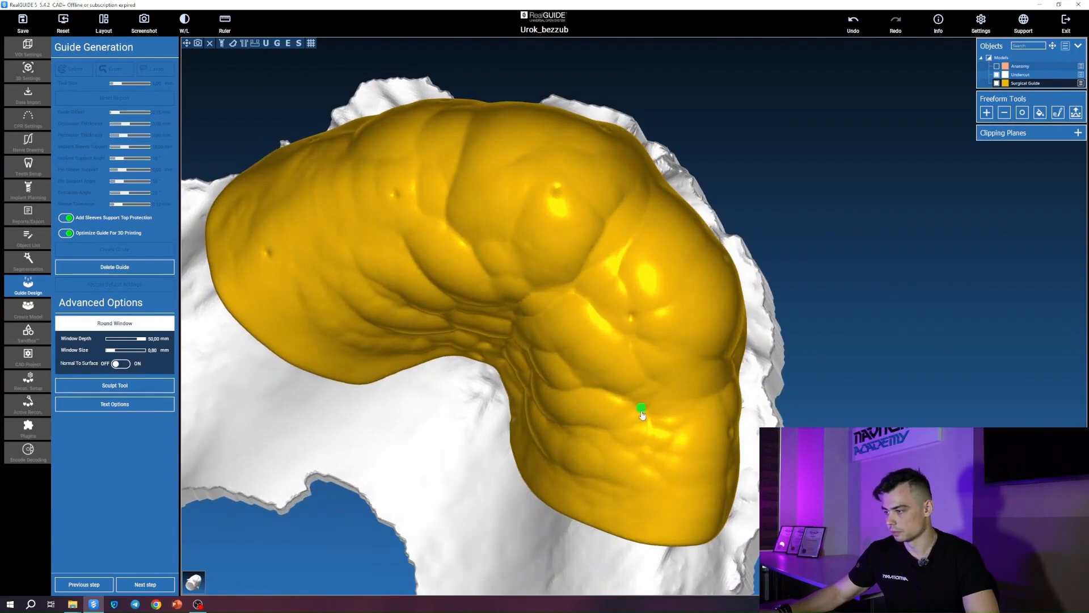
pyautogui.moveTo(397, 494); pyautogui.dragTo(443, 429)
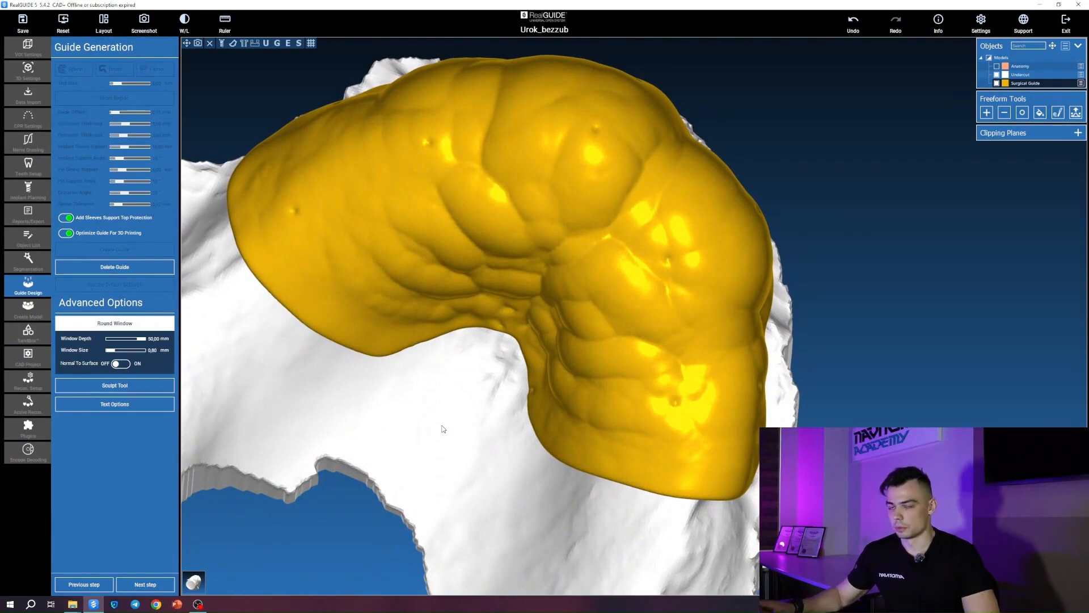
# Cut further 0.80 mm round windows, 50 mm deep, across the inner palatal side of the guide, down to near its inner edge.
pyautogui.moveTo(369, 455); pyautogui.dragTo(695, 327)
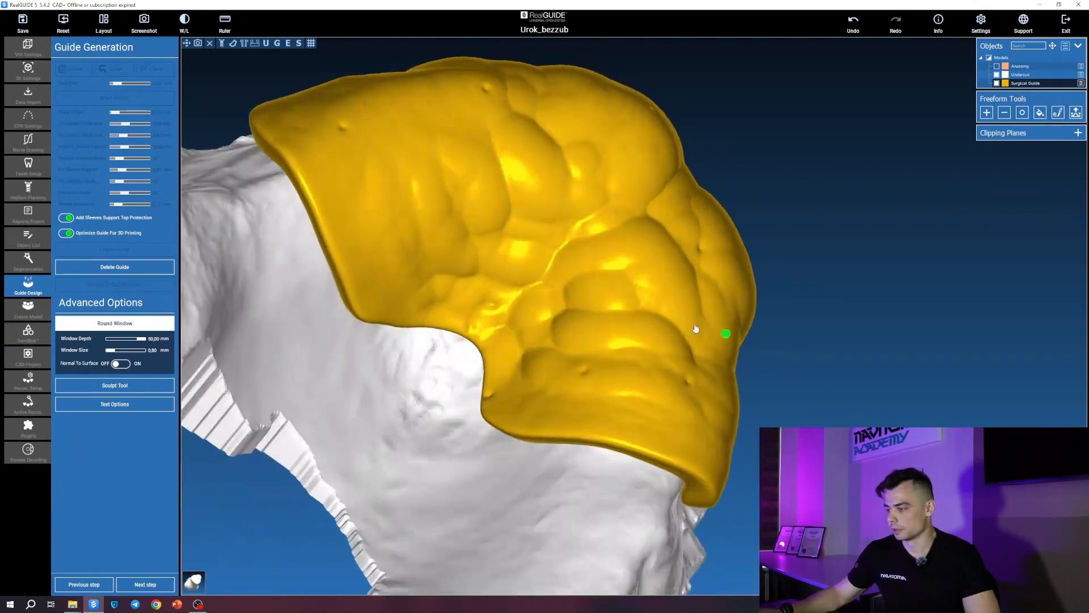
pyautogui.moveTo(466, 441); pyautogui.dragTo(260, 457)
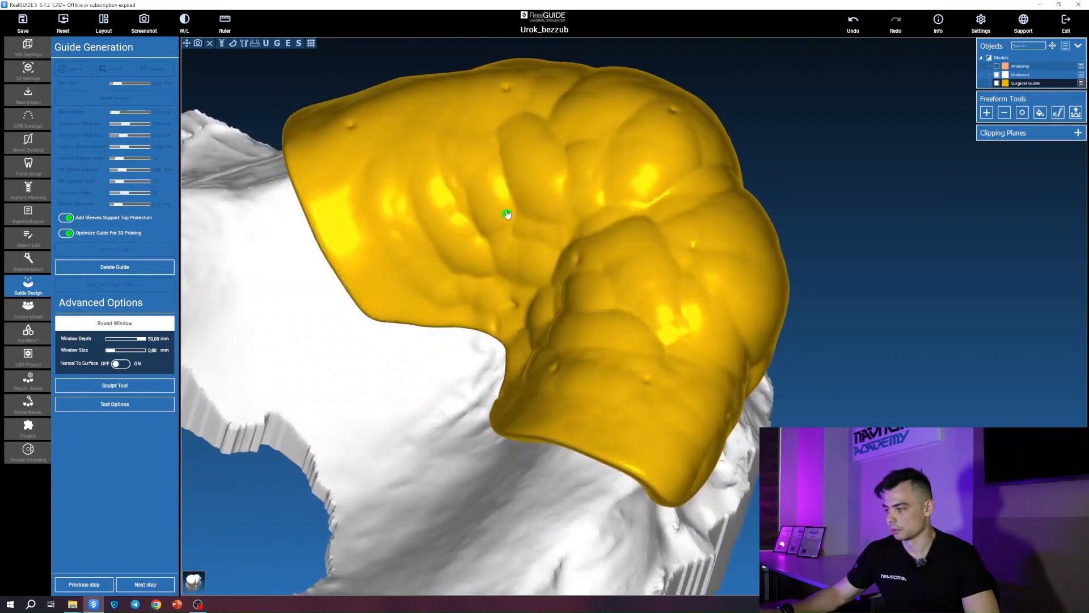
pyautogui.moveTo(405, 424); pyautogui.dragTo(389, 363)
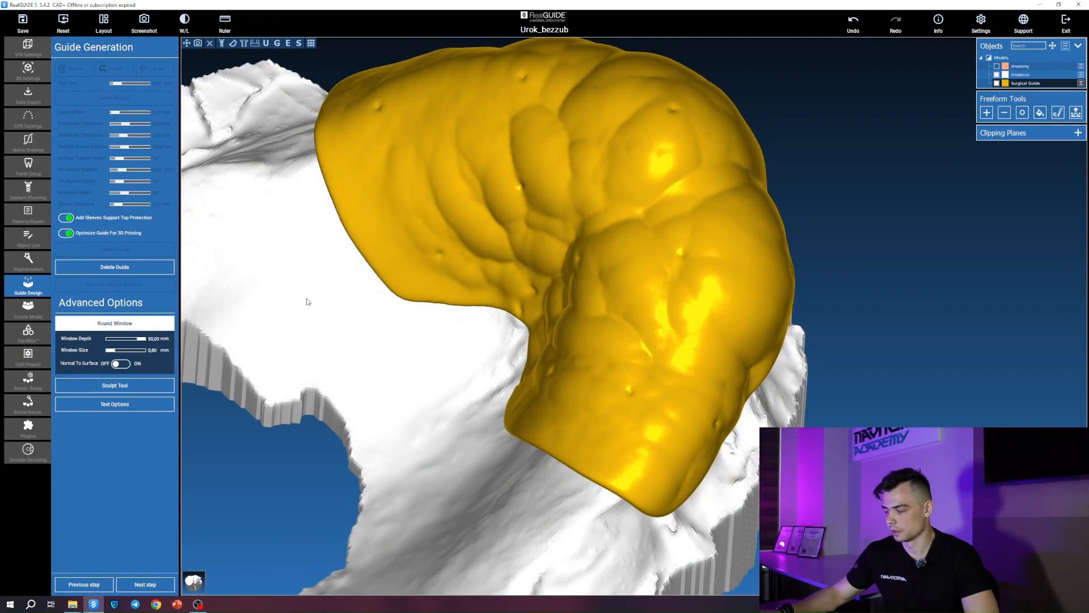
pyautogui.moveTo(308, 301); pyautogui.dragTo(398, 205)
pyautogui.moveTo(294, 336); pyautogui.dragTo(344, 359)
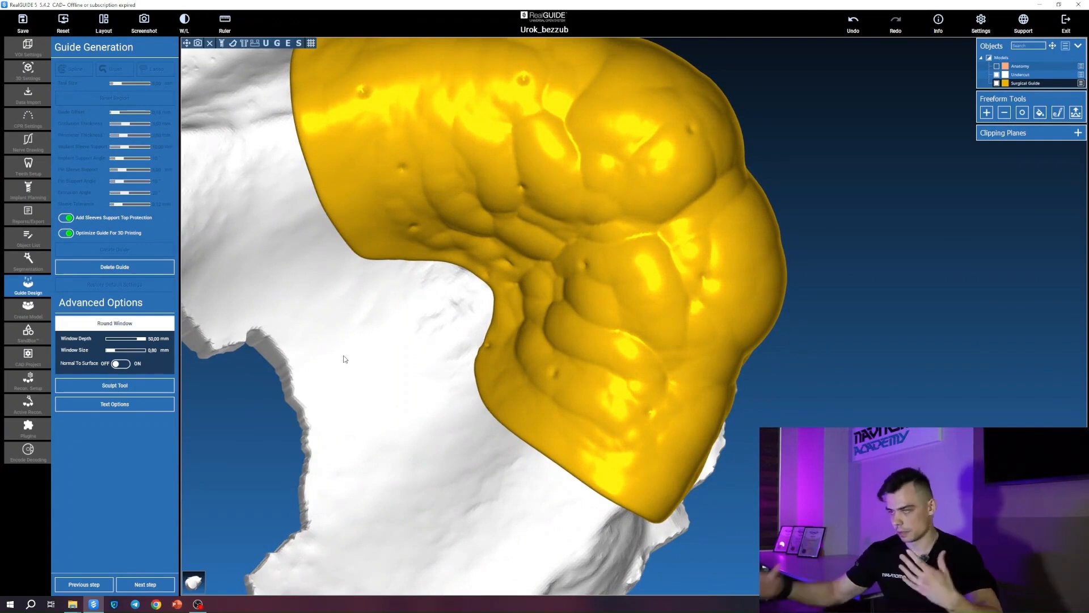
# Check the spread of the windows over the whole guide and advance to the Reports/Export stage.
pyautogui.scroll(-3, 338, 309)
pyautogui.moveTo(338, 309); pyautogui.dragTo(310, 352)
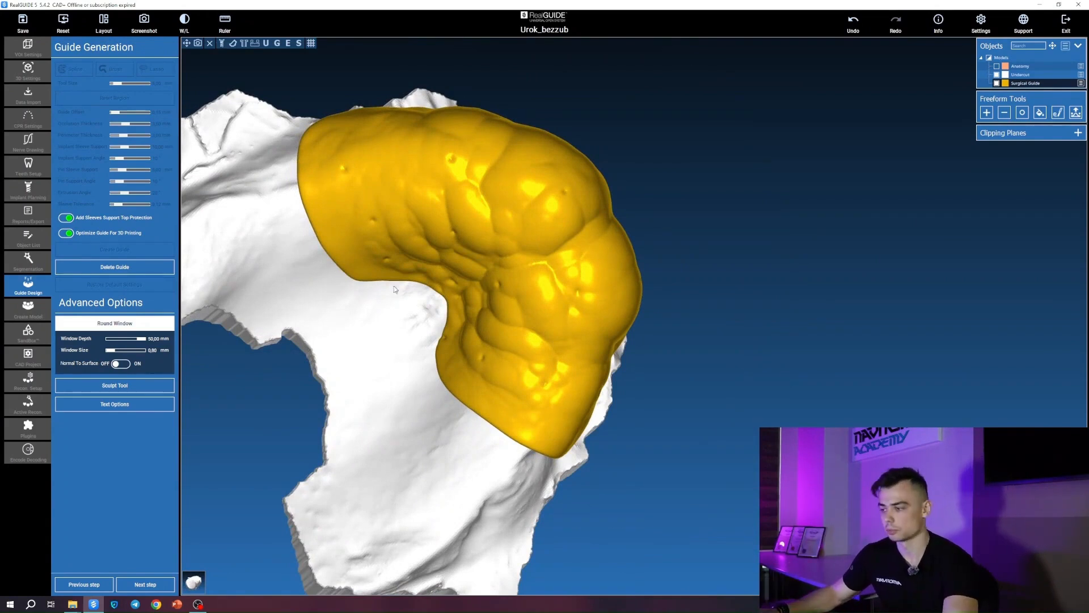
pyautogui.moveTo(825, 244); pyautogui.dragTo(762, 239)
pyautogui.moveTo(629, 145); pyautogui.dragTo(726, 165)
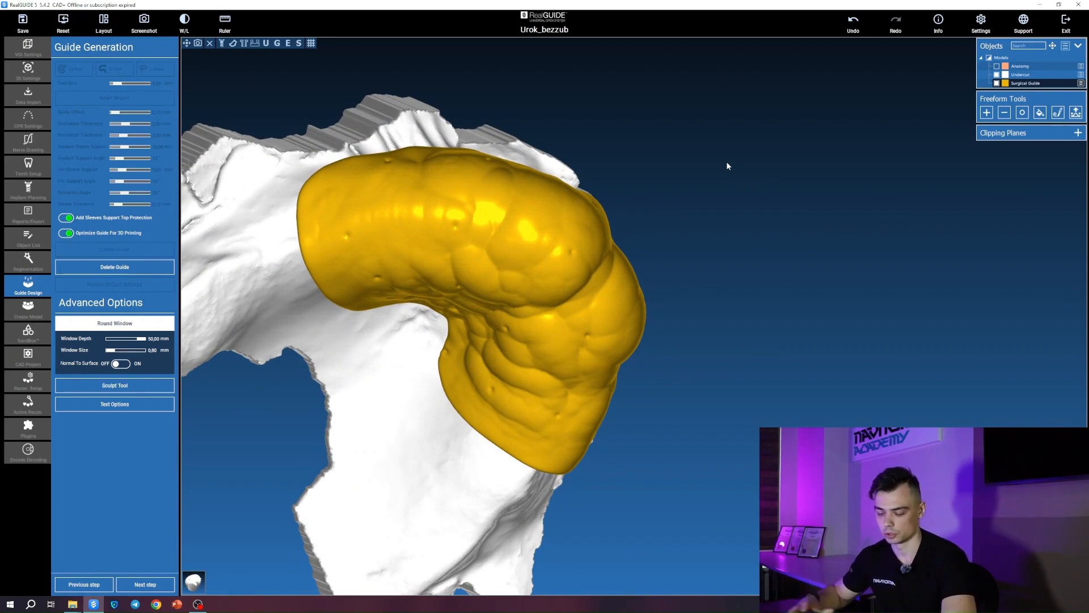
pyautogui.moveTo(730, 136); pyautogui.dragTo(793, 153)
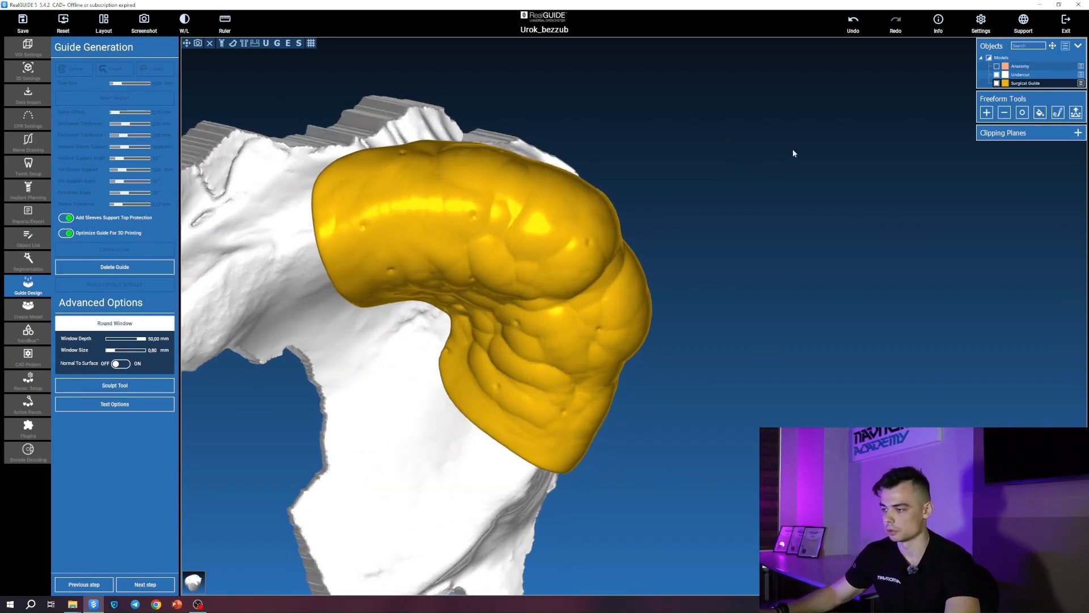
pyautogui.moveTo(868, 174); pyautogui.dragTo(697, 263)
pyautogui.moveTo(428, 230); pyautogui.dragTo(931, 105)
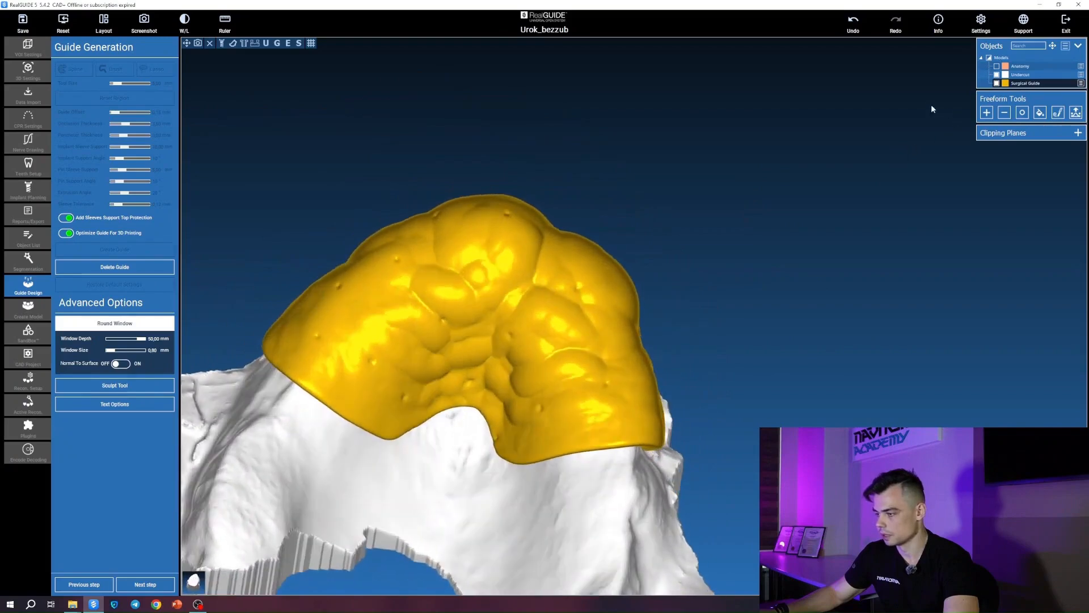
pyautogui.click(156, 587)
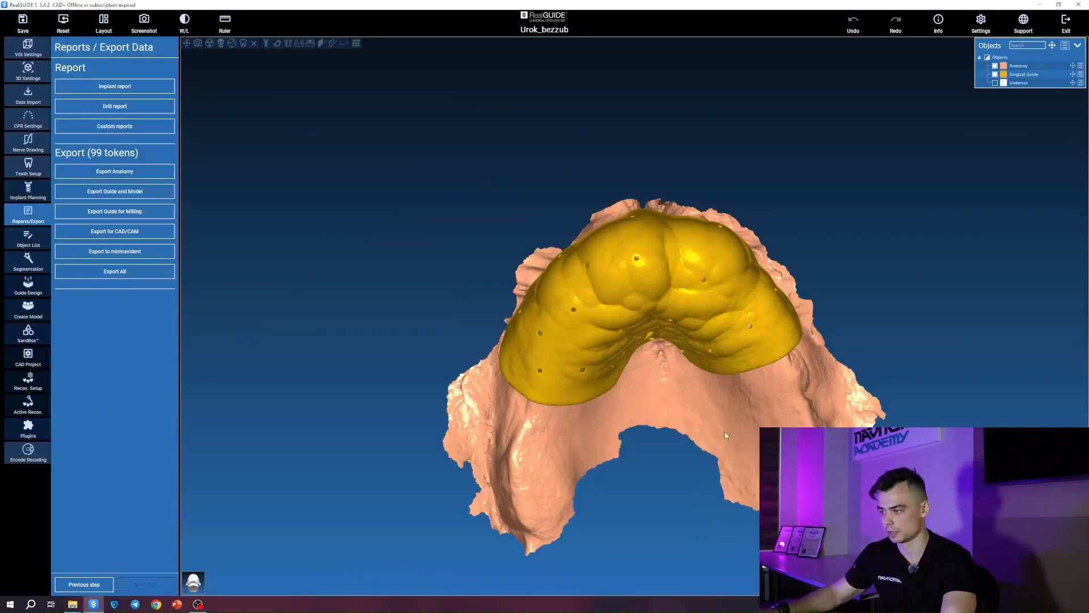
# Examine the cut windows in the guide seated on the Anatomy model, especially those at the inner palatal edge.
pyautogui.scroll(5, 724, 431)
pyautogui.moveTo(691, 440); pyautogui.dragTo(635, 359)
pyautogui.scroll(3, 587, 271)
pyautogui.moveTo(588, 271); pyautogui.dragTo(654, 397)
pyautogui.scroll(-2, 647, 431)
pyautogui.moveTo(644, 449); pyautogui.dragTo(700, 365)
pyautogui.moveTo(700, 365); pyautogui.dragTo(615, 80, button='middle')
pyautogui.scroll(7, 615, 80)
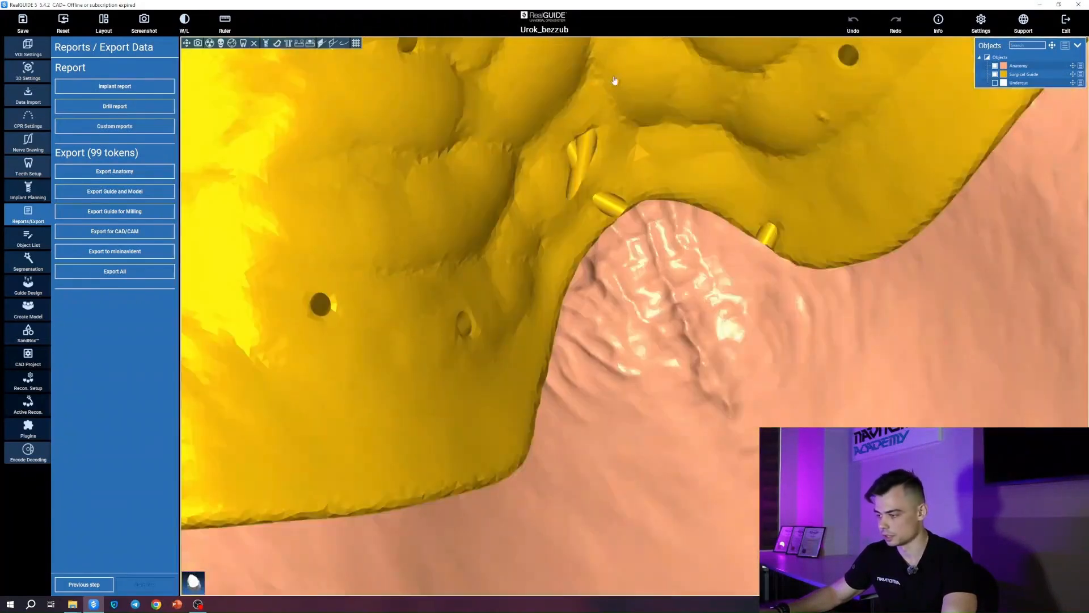
pyautogui.moveTo(590, 166); pyautogui.dragTo(594, 218)
pyautogui.scroll(-3, 675, 285)
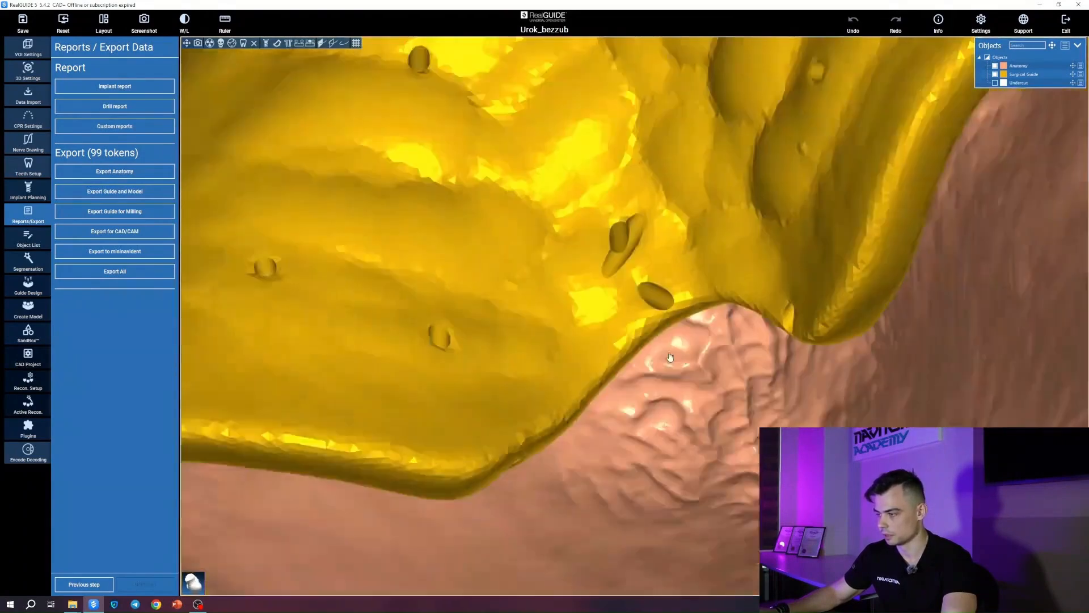
pyautogui.moveTo(671, 357); pyautogui.dragTo(353, 325)
pyautogui.scroll(-2, 698, 409)
pyautogui.moveTo(698, 410); pyautogui.dragTo(380, 466)
pyautogui.scroll(-3, 713, 453)
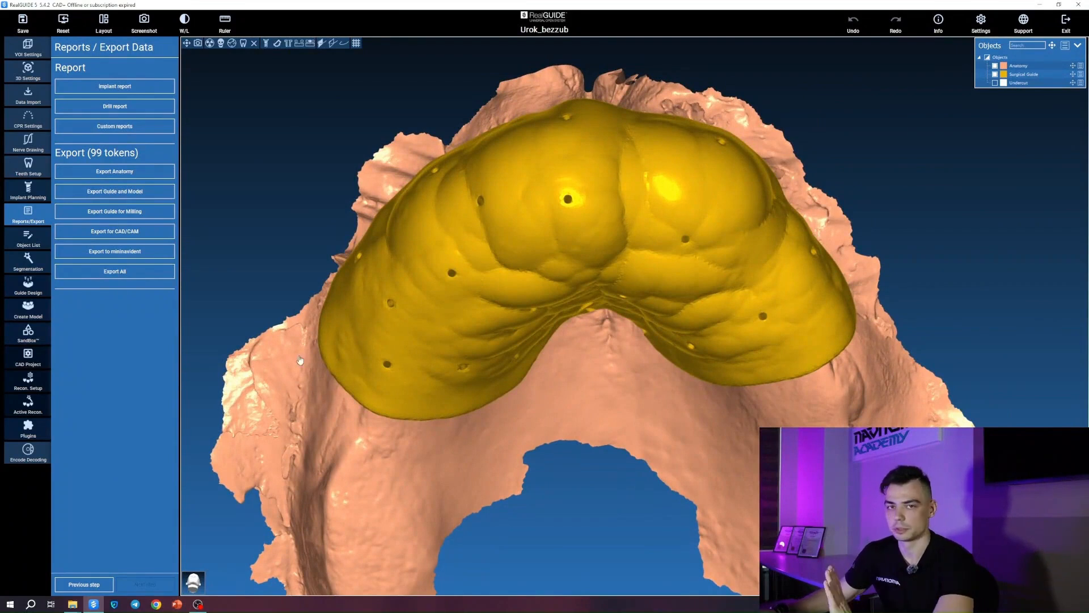
# Examine the windows along the crest of the guide for how far they open through to the Anatomy model.
pyautogui.scroll(-3, 452, 323)
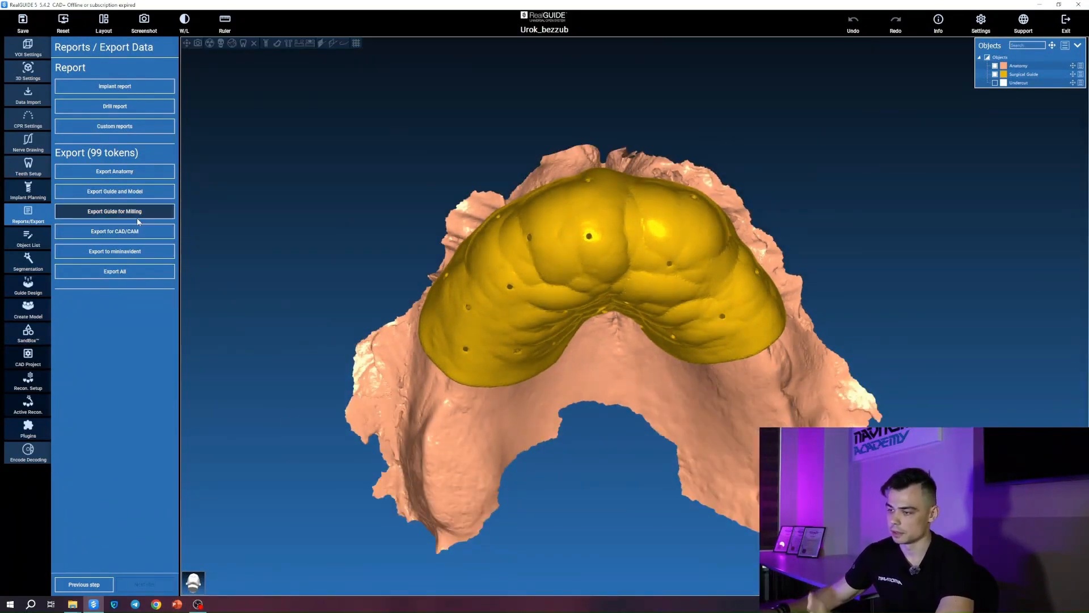
pyautogui.moveTo(397, 236); pyautogui.dragTo(342, 228)
pyautogui.moveTo(591, 382); pyautogui.dragTo(404, 293)
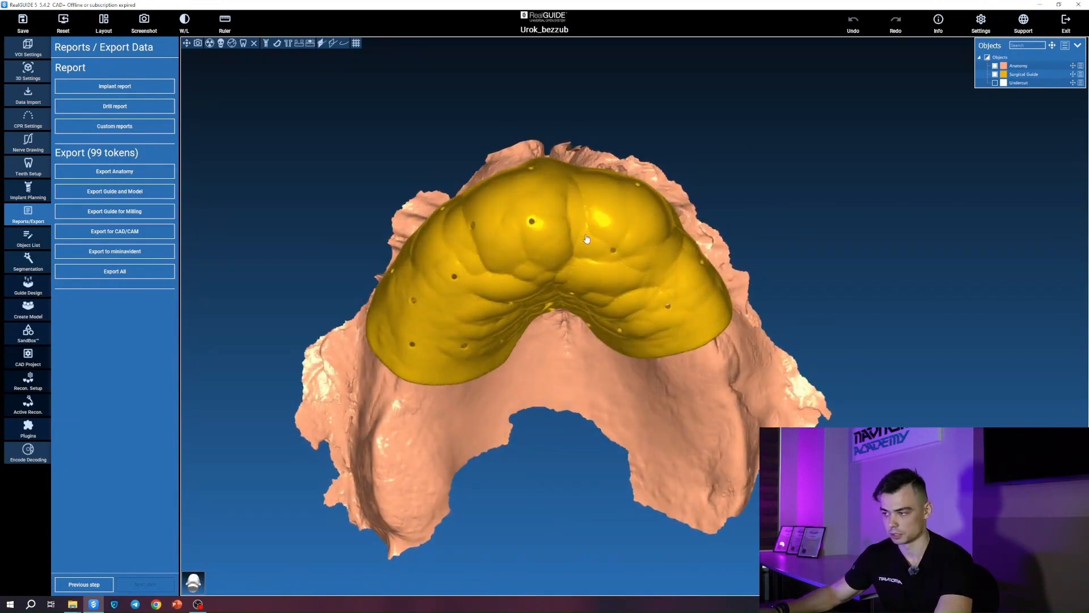
pyautogui.scroll(5, 533, 243)
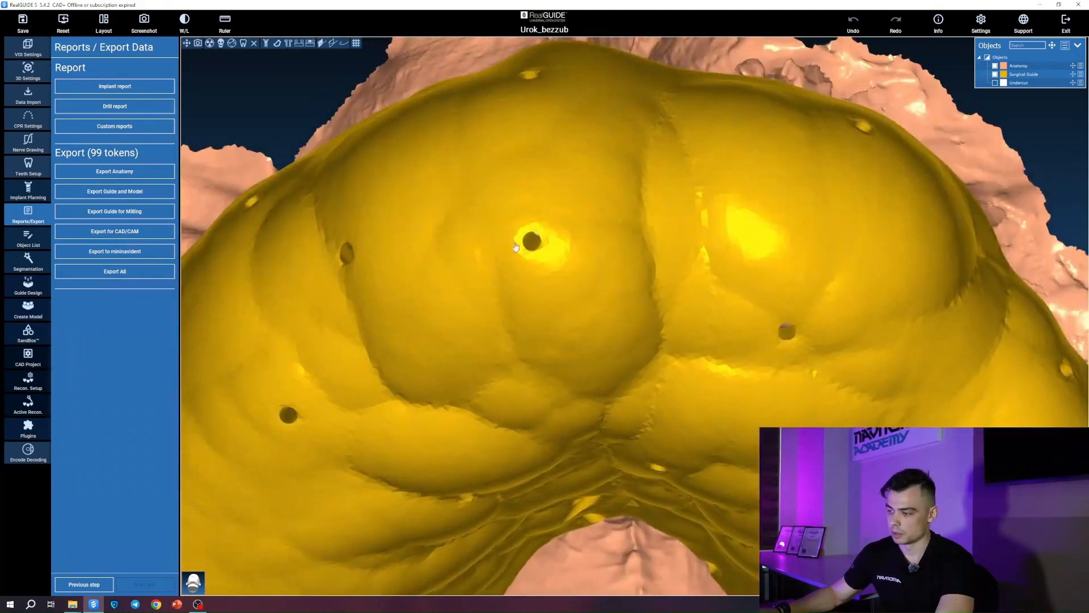
pyautogui.moveTo(515, 246); pyautogui.dragTo(518, 279)
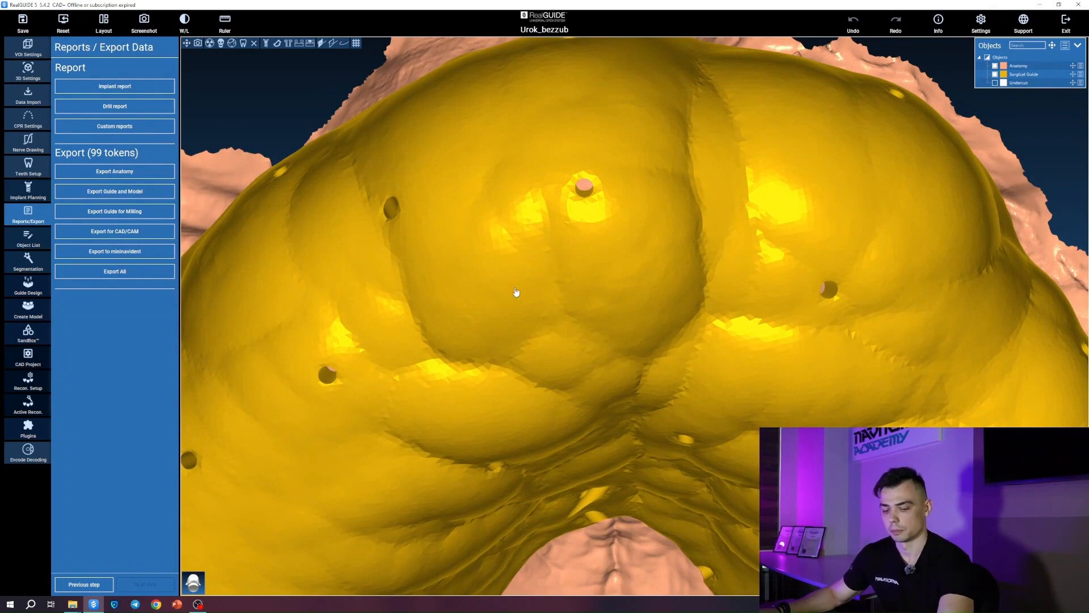
pyautogui.scroll(-5, 595, 391)
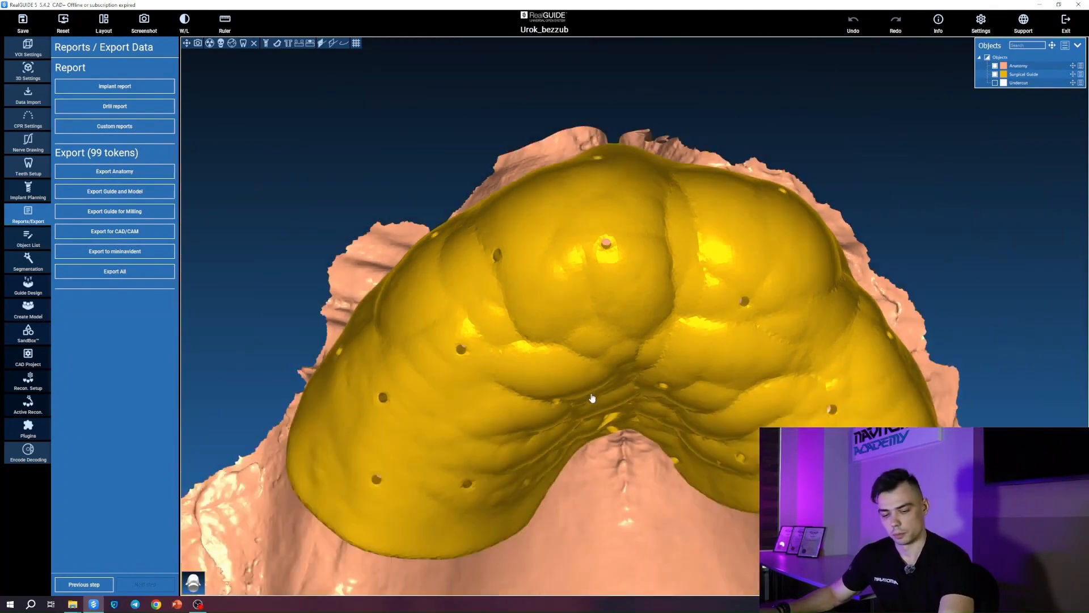
pyautogui.moveTo(593, 400); pyautogui.dragTo(601, 374)
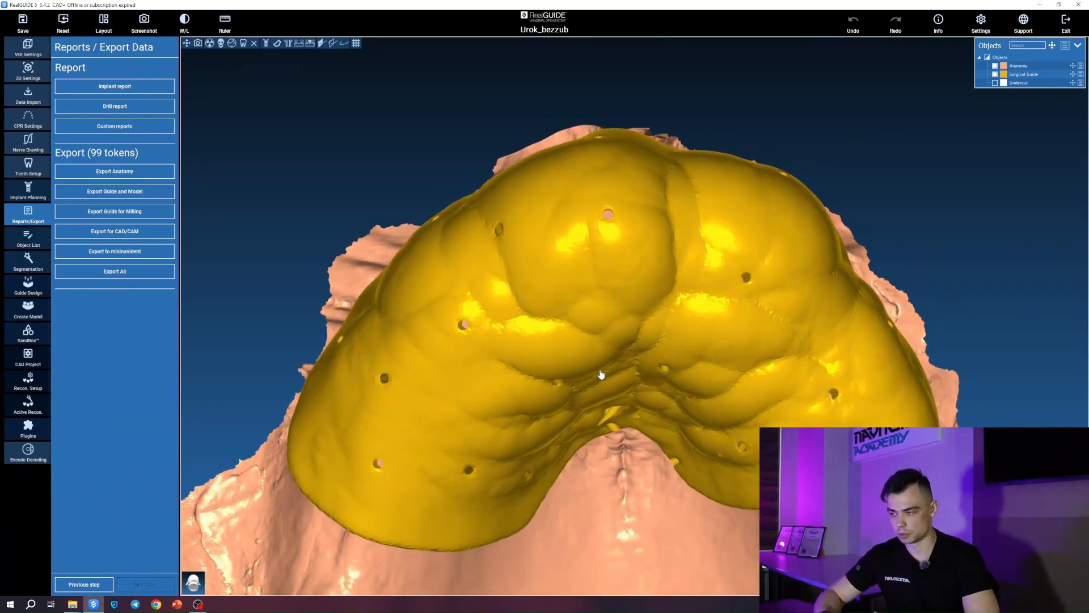
# Toggle the Surgical Guide off and on, hide the Anatomy model, and inspect the window openings in the guide alone.
pyautogui.click(995, 74)
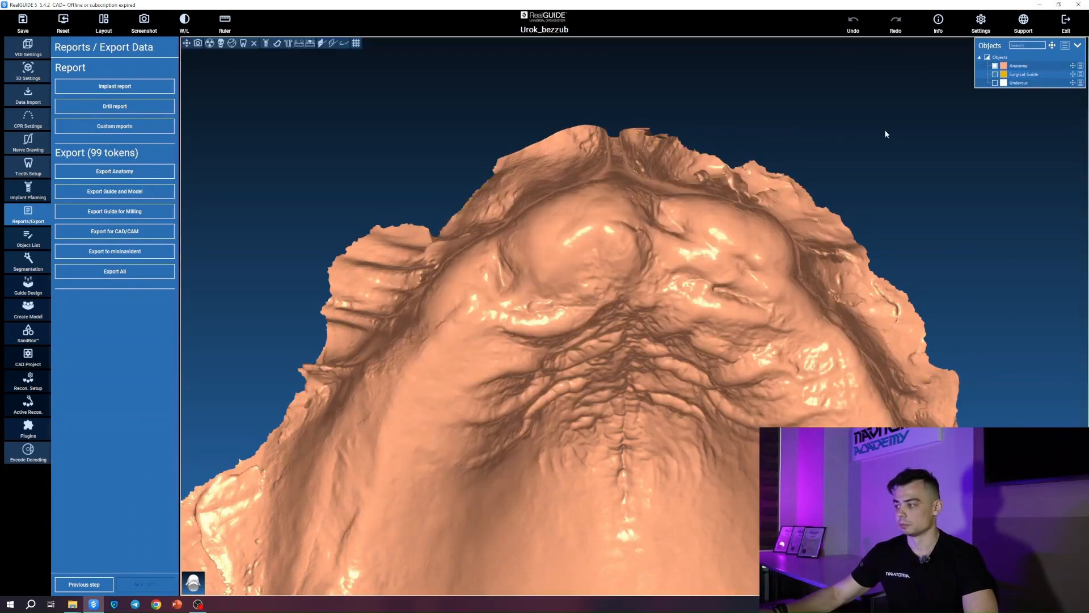
pyautogui.click(995, 66)
pyautogui.click(995, 74)
pyautogui.moveTo(669, 158); pyautogui.dragTo(586, 100)
pyautogui.moveTo(529, 174); pyautogui.dragTo(571, 223)
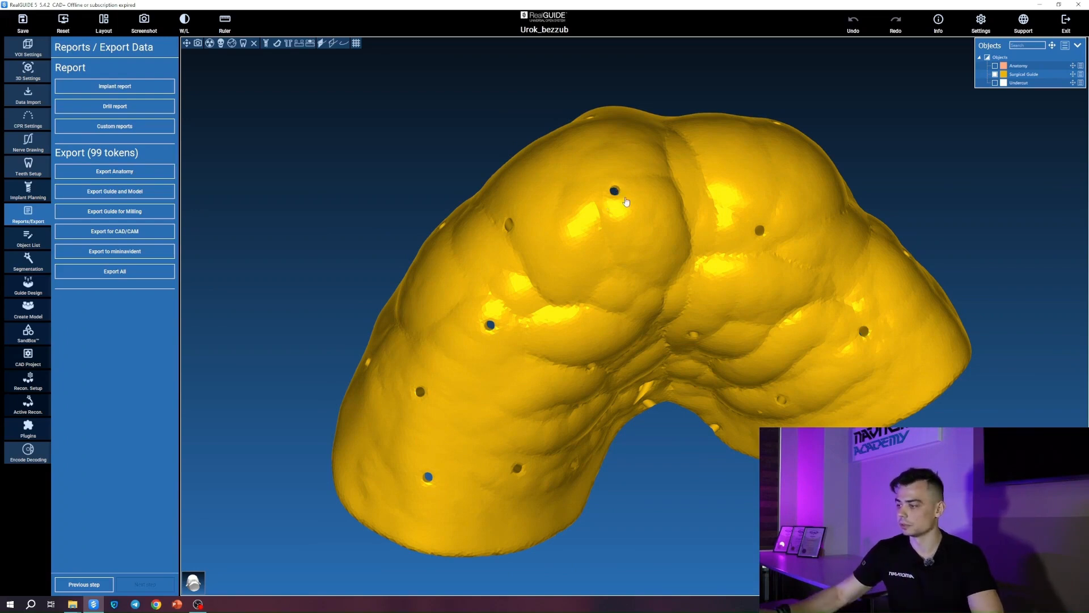
# Inspect the distribution of the round windows over the crestal and palatal surfaces of the Surgical Guide alone.
pyautogui.moveTo(619, 227); pyautogui.dragTo(587, 144)
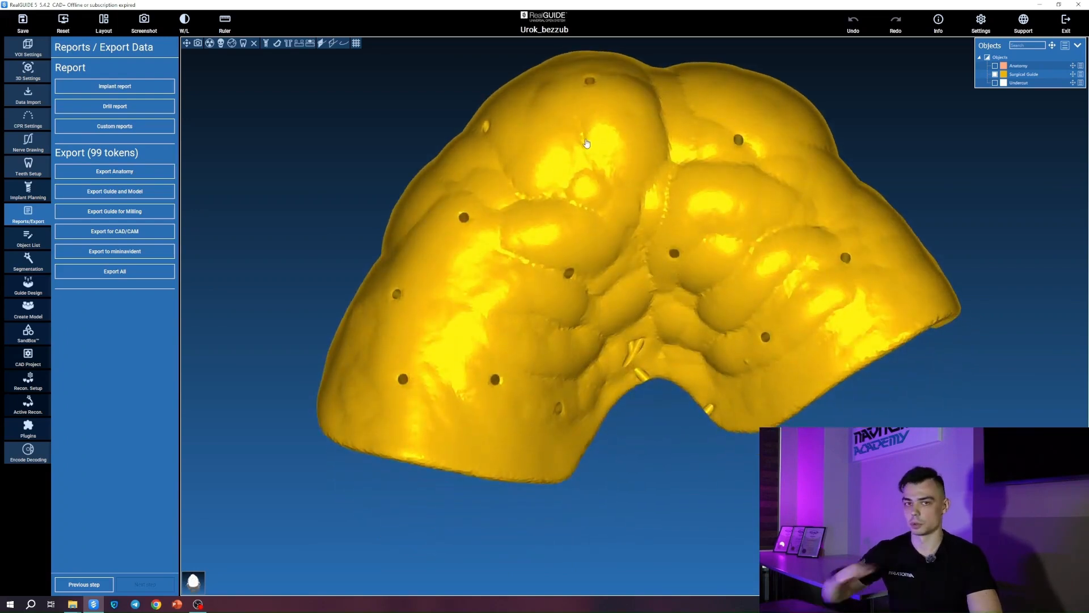
pyautogui.scroll(-1, 583, 156)
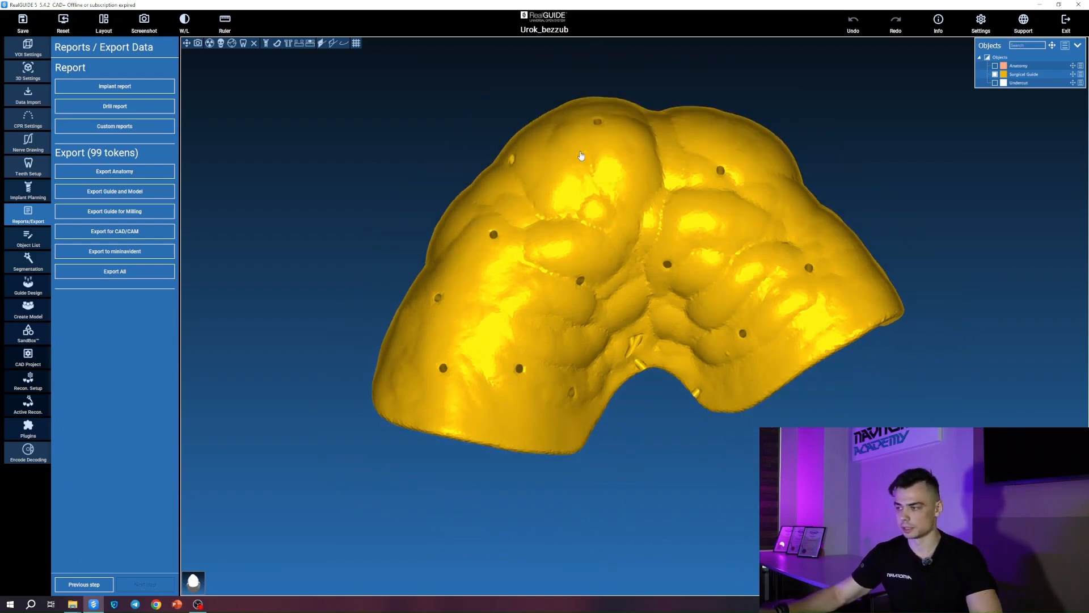
pyautogui.moveTo(582, 172); pyautogui.dragTo(587, 225)
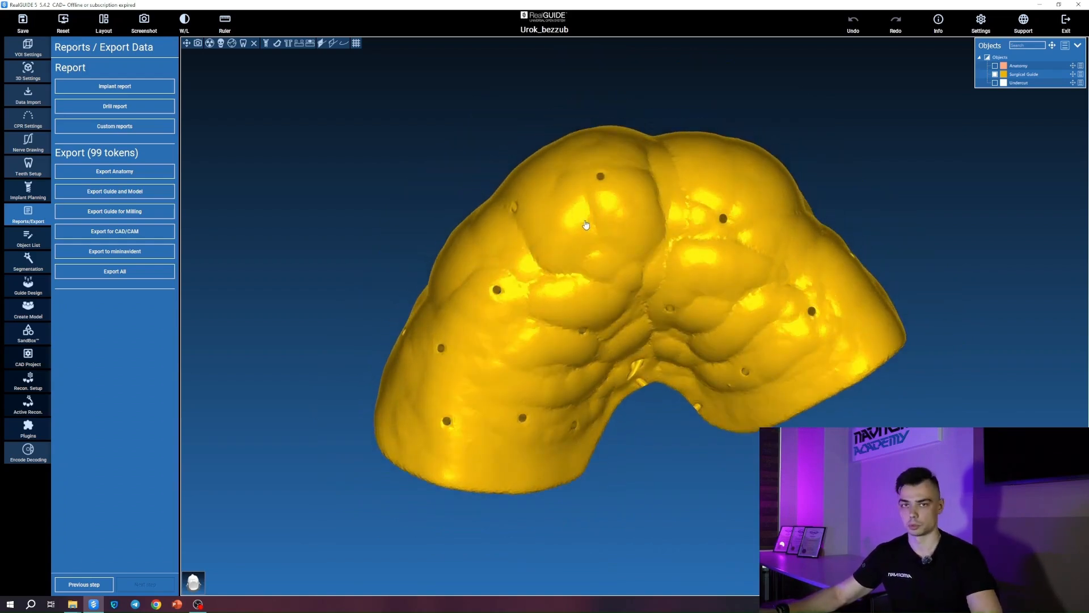
pyautogui.scroll(-3, 586, 224)
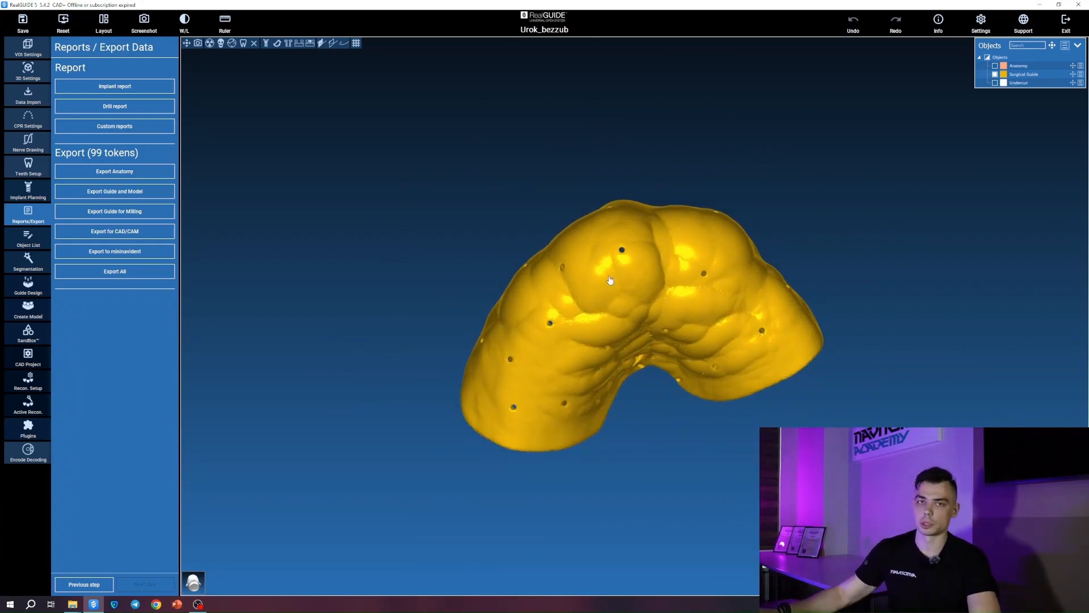
pyautogui.scroll(2, 602, 311)
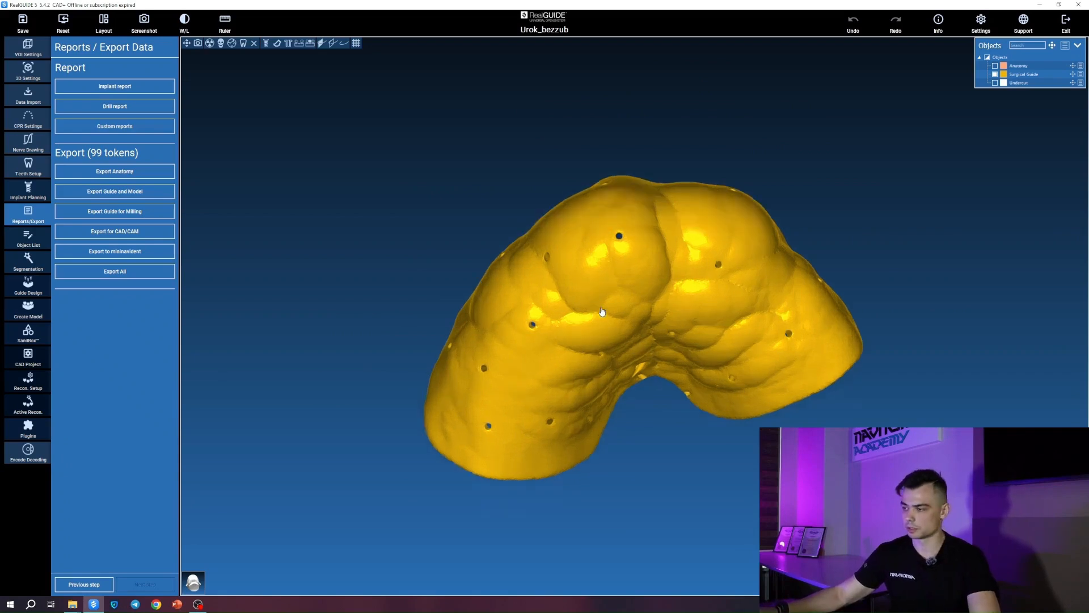
# Examine the windows along the outer and crestal surfaces of the isolated guide up close.
pyautogui.scroll(3, 602, 310)
pyautogui.scroll(2, 565, 291)
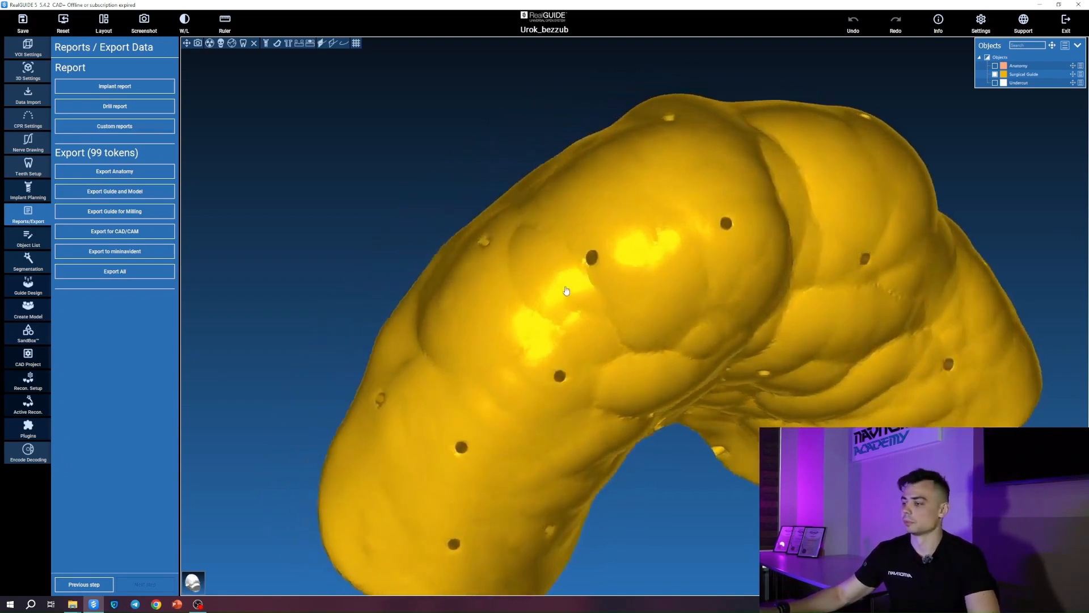
pyautogui.moveTo(565, 290); pyautogui.dragTo(490, 305)
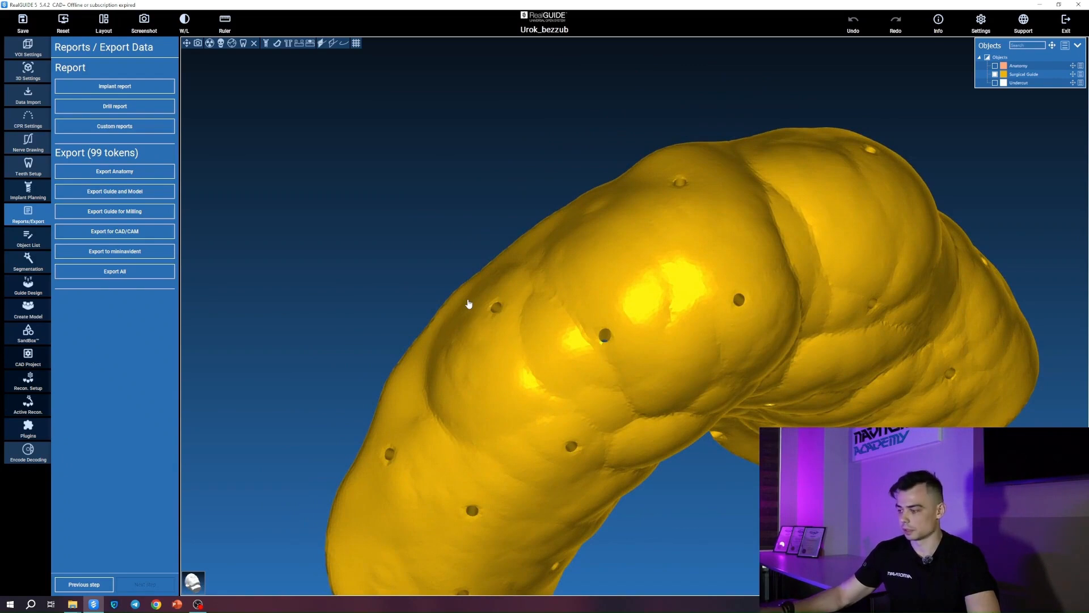
pyautogui.moveTo(460, 306); pyautogui.dragTo(488, 367)
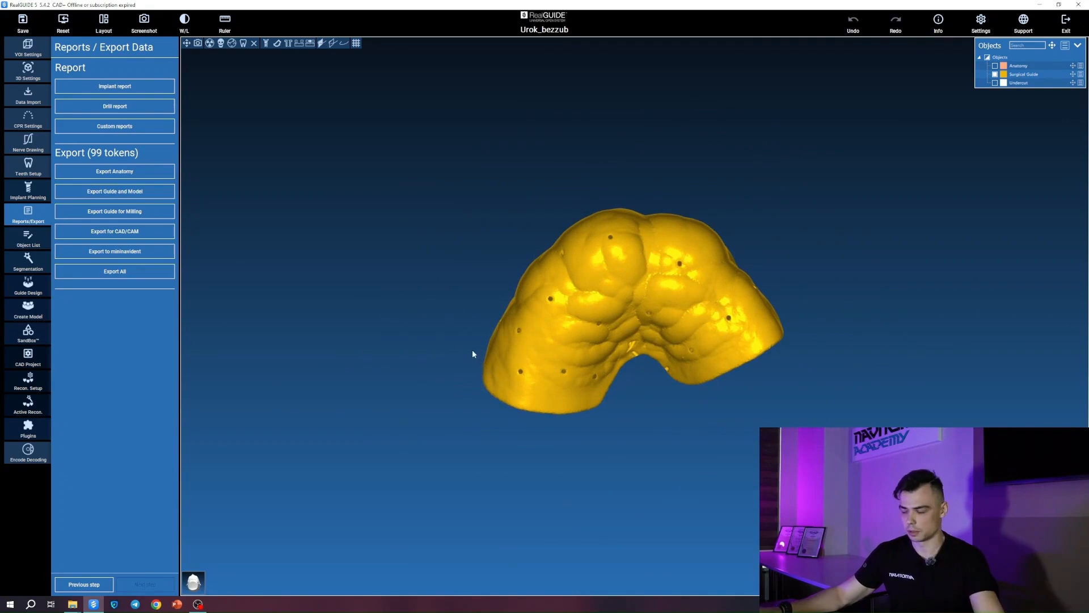
pyautogui.scroll(6, 472, 350)
pyautogui.moveTo(442, 307); pyautogui.dragTo(469, 292)
pyautogui.scroll(-4, 456, 315)
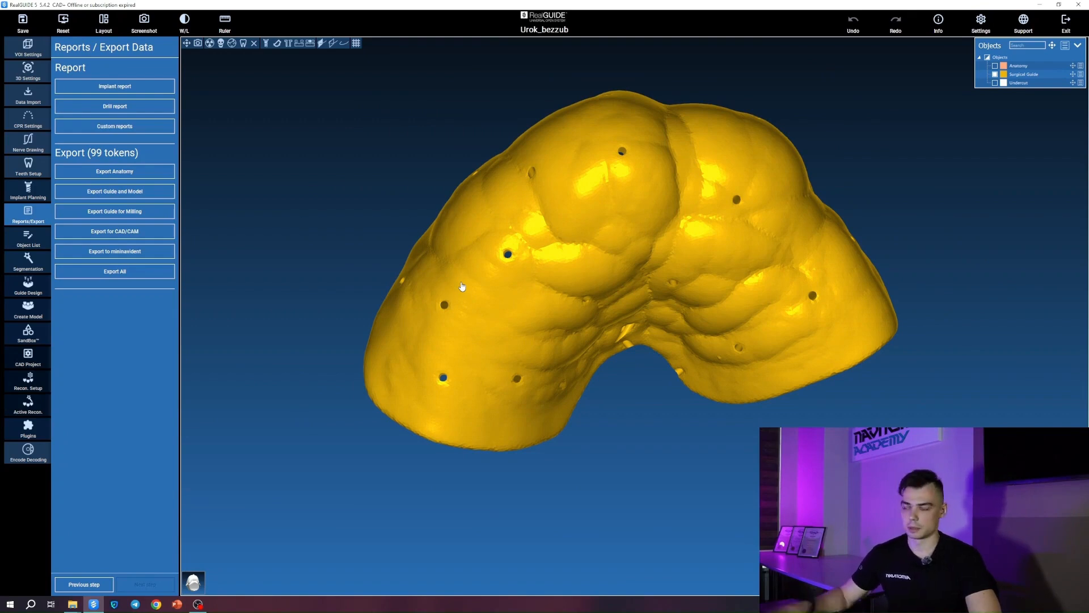
# Show the Anatomy model together with the Surgical Guide and inspect the seated guide from the front.
pyautogui.press('f')
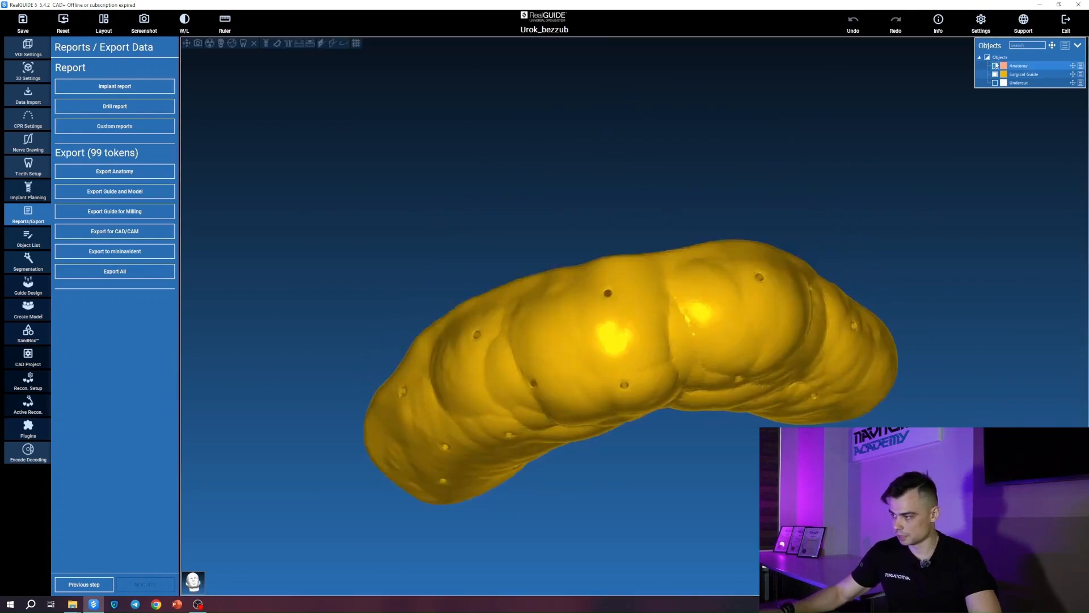
pyautogui.click(995, 66)
pyautogui.moveTo(887, 175); pyautogui.dragTo(858, 274)
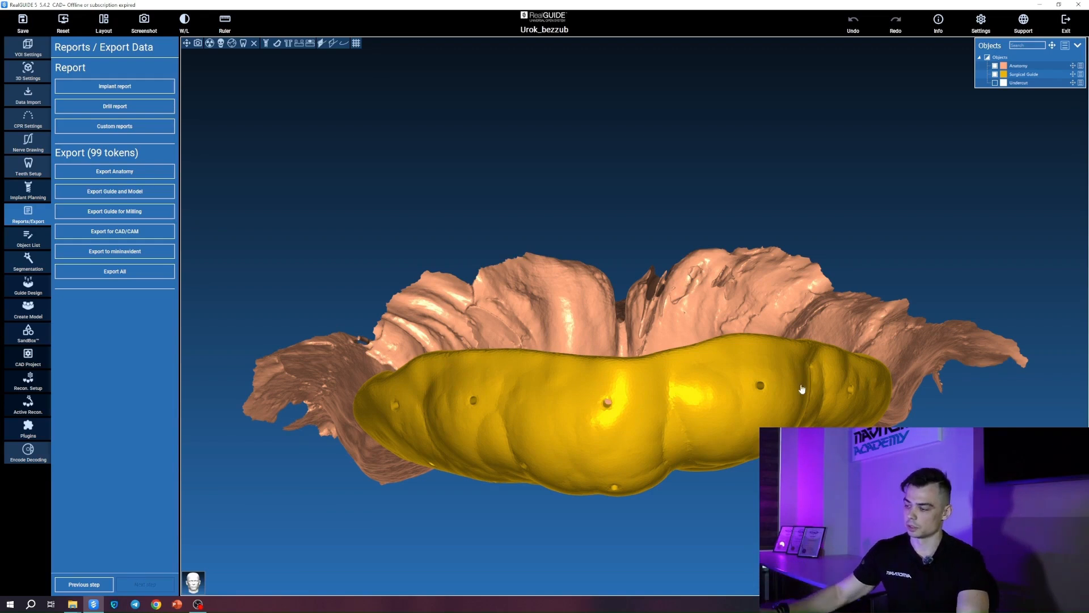
pyautogui.scroll(-2, 801, 387)
pyautogui.moveTo(762, 447); pyautogui.dragTo(736, 374, button='middle')
pyautogui.moveTo(737, 374)
pyautogui.mouseDown()
pyautogui.moveTo(737, 390)
pyautogui.moveTo(730, 377)
pyautogui.mouseUp()
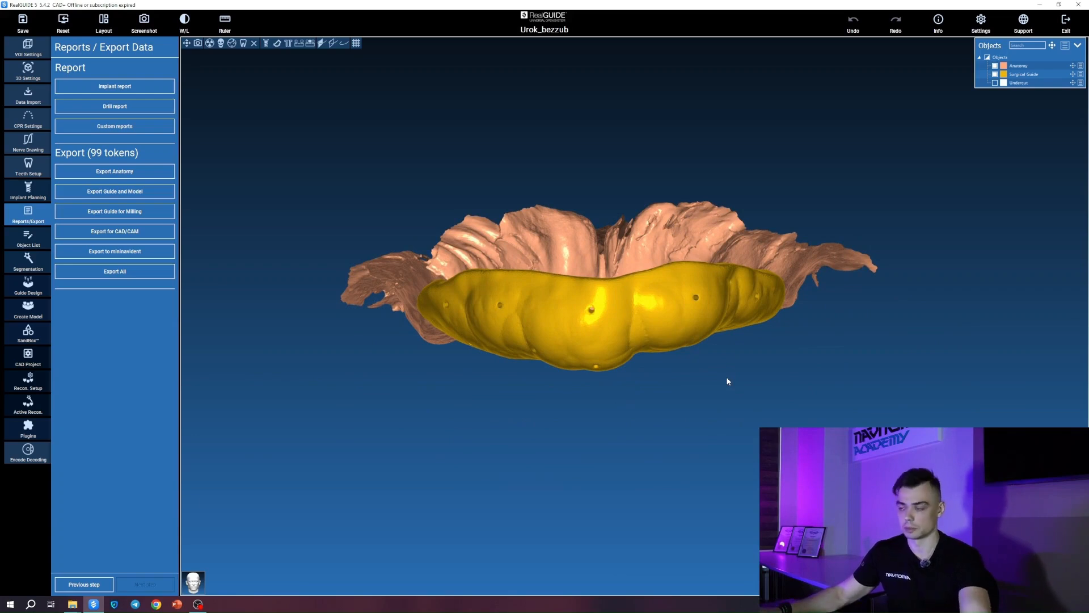
pyautogui.moveTo(712, 374); pyautogui.dragTo(713, 345, button='middle')
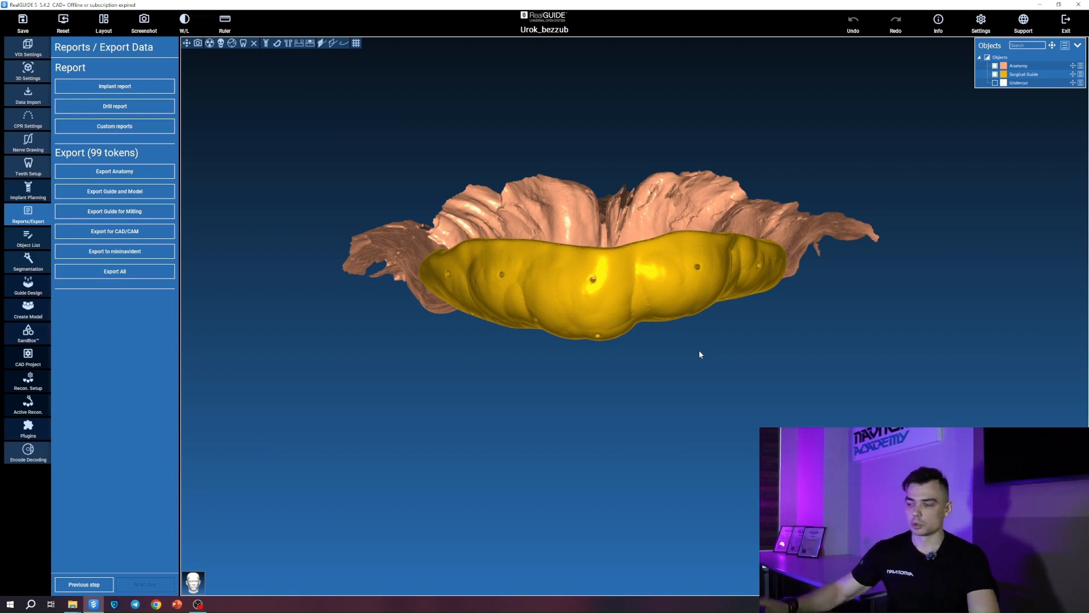
# Examine the palatal windows and inner edge of the guide seated on the Anatomy model.
pyautogui.scroll(5, 697, 353)
pyautogui.moveTo(695, 353); pyautogui.dragTo(464, 264)
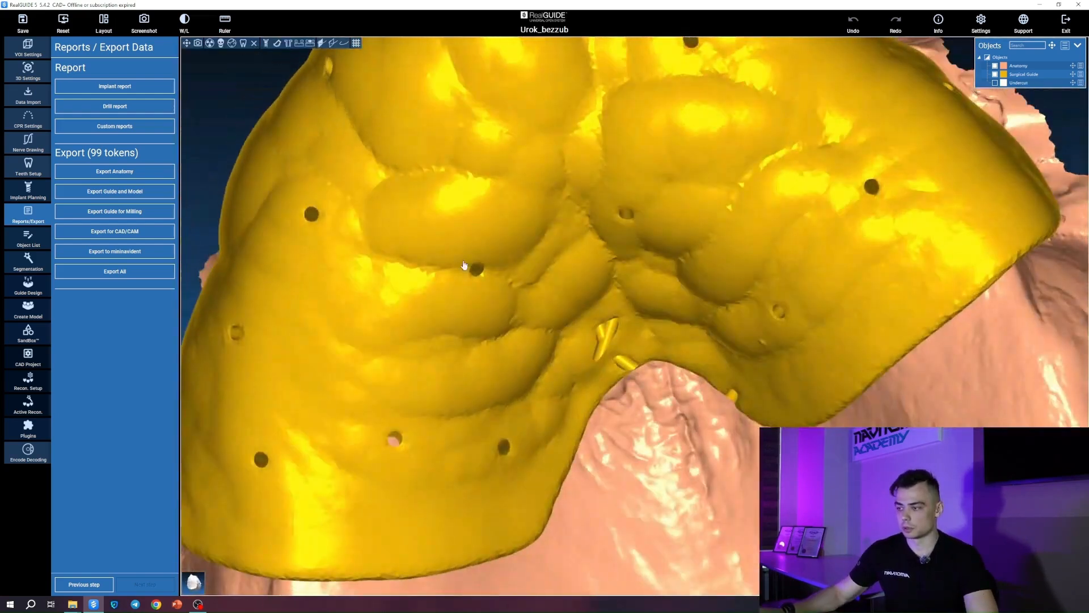
pyautogui.scroll(-5, 415, 352)
pyautogui.moveTo(382, 372); pyautogui.dragTo(426, 379)
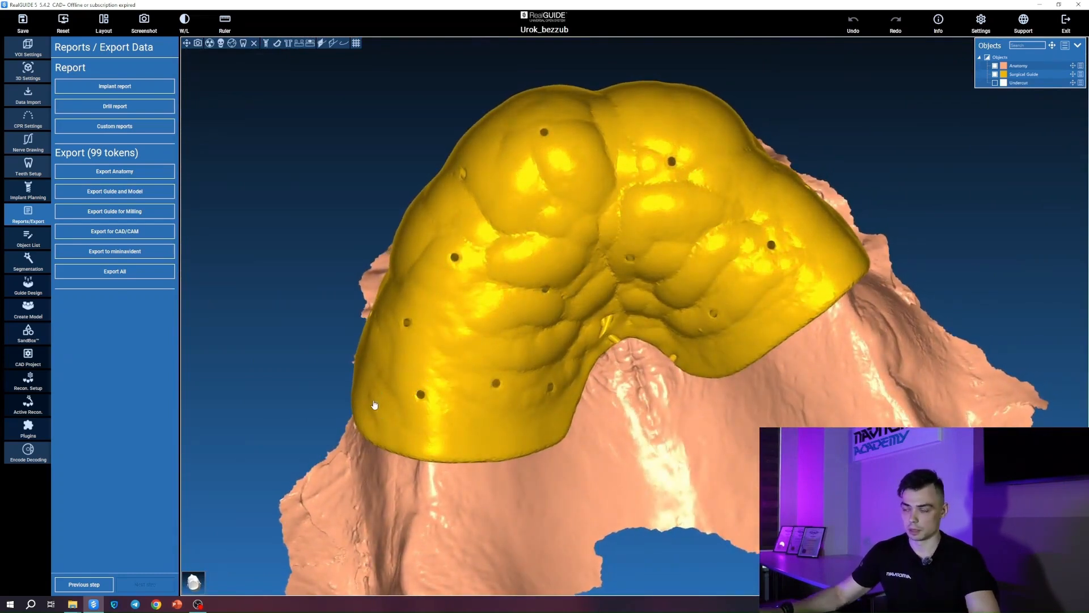
pyautogui.moveTo(357, 421); pyautogui.dragTo(617, 533)
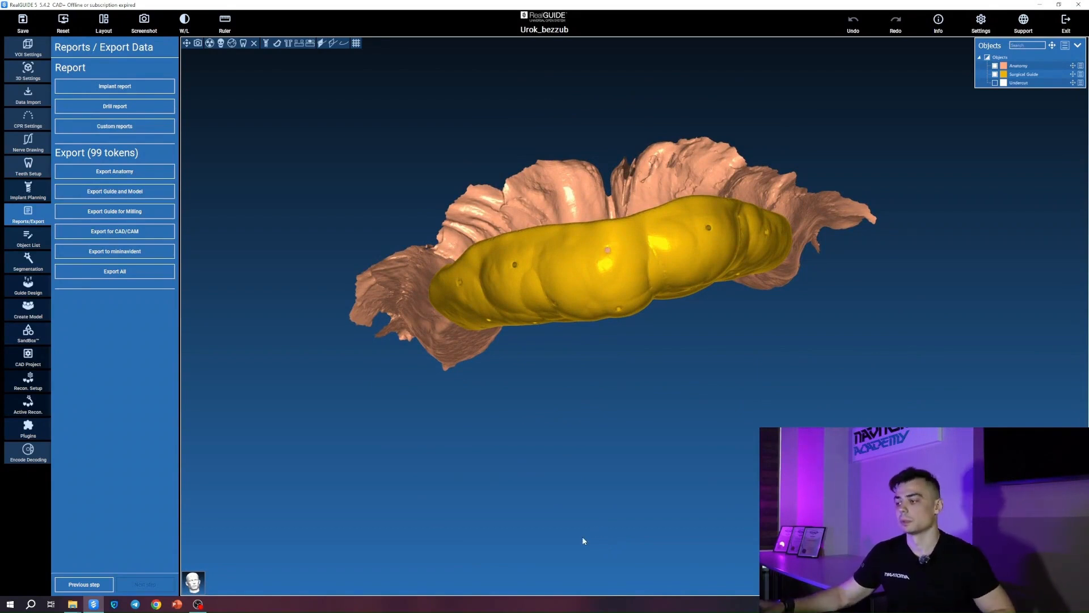
# Check the front outer windows of the seated guide, and review the whole guide on the jaw from the palatal side.
pyautogui.moveTo(697, 513); pyautogui.dragTo(710, 444)
pyautogui.scroll(5, 709, 510)
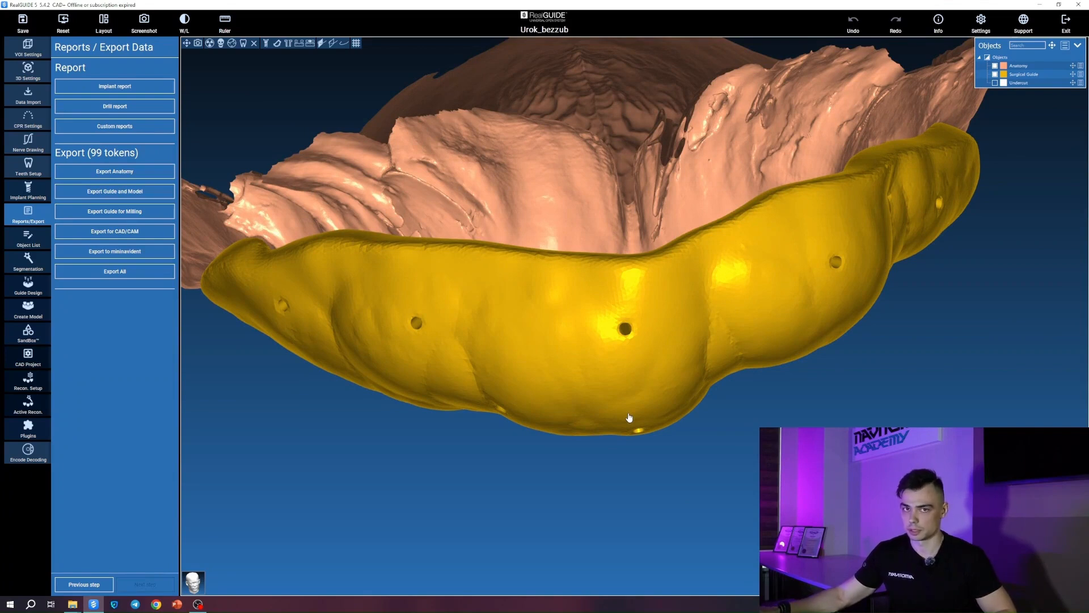
pyautogui.moveTo(592, 387); pyautogui.dragTo(586, 219)
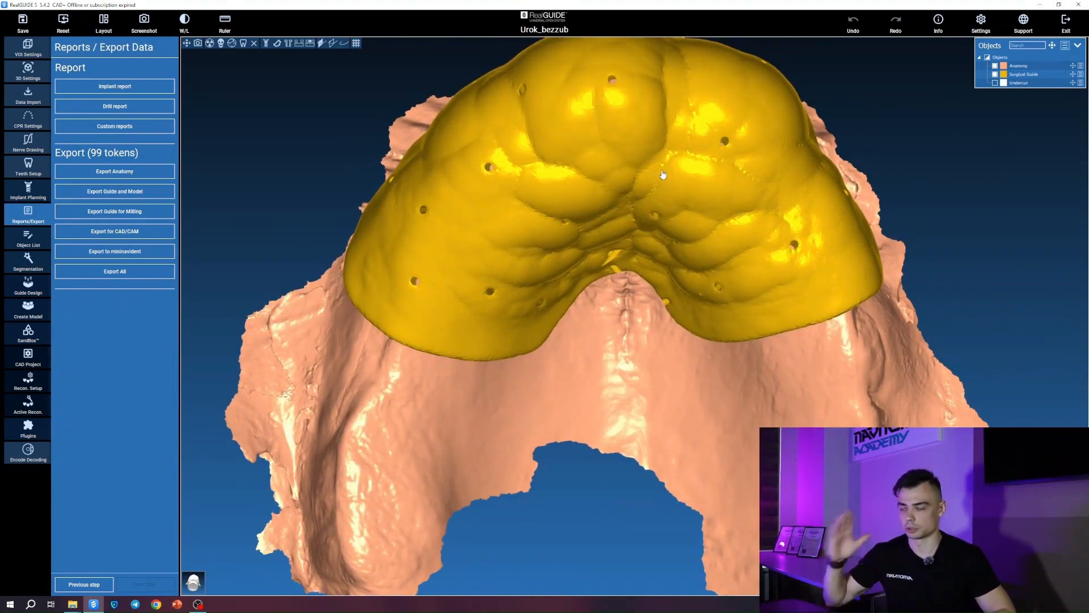
pyautogui.scroll(-2, 648, 257)
pyautogui.moveTo(647, 258); pyautogui.dragTo(602, 336)
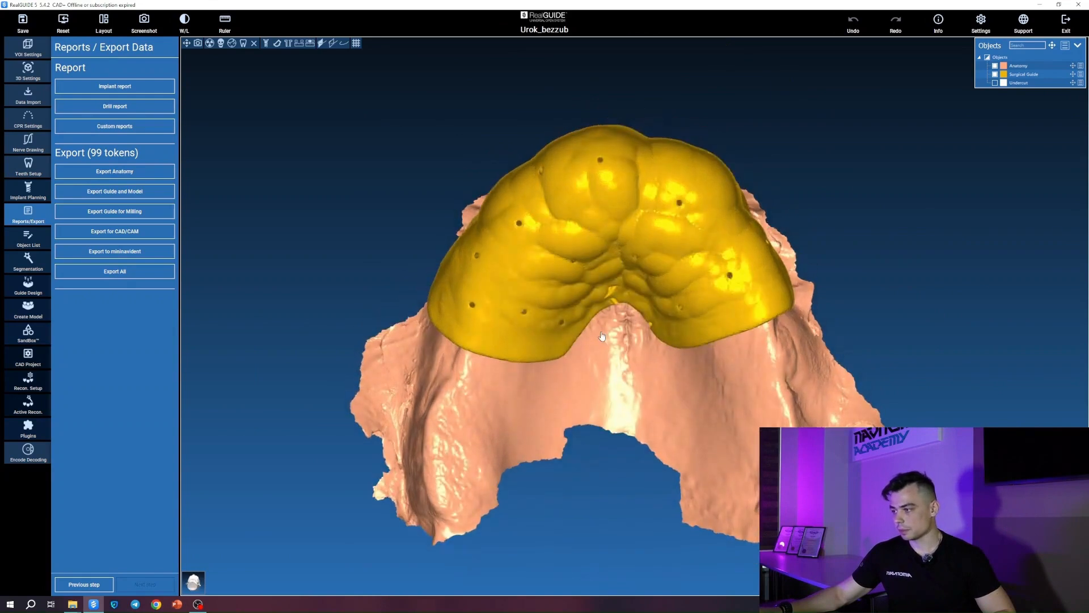